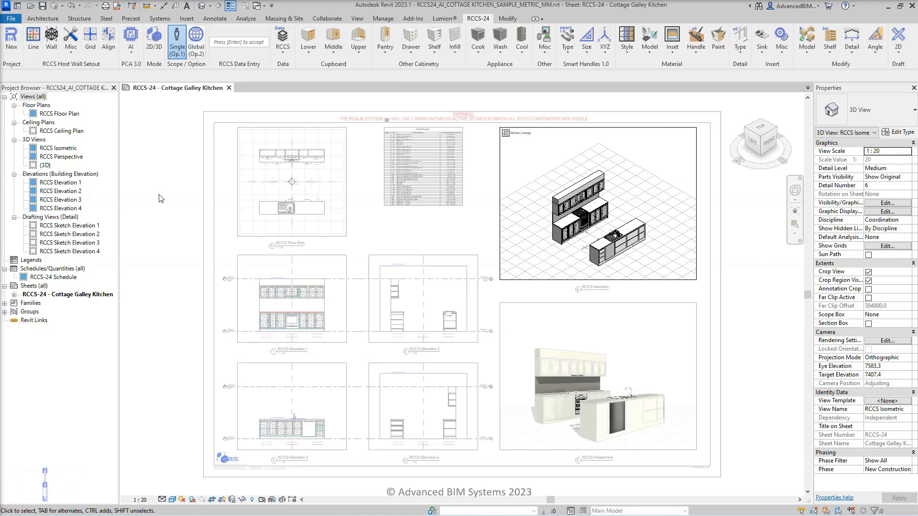
# Step: Deactivate the sheet's isometric viewport, open the default 3D view and examine the cottage galley kitchen from its cabinet fronts
pyautogui.doubleClick(161, 198)
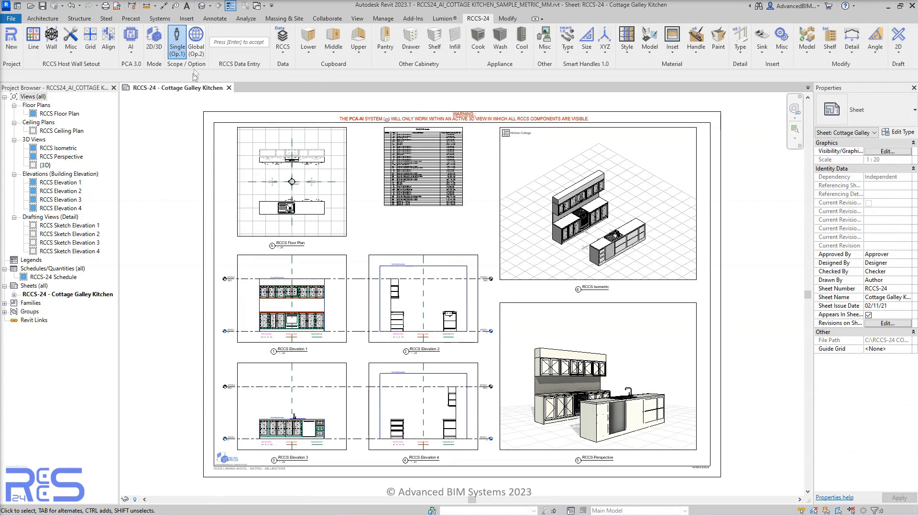
pyautogui.click(201, 6)
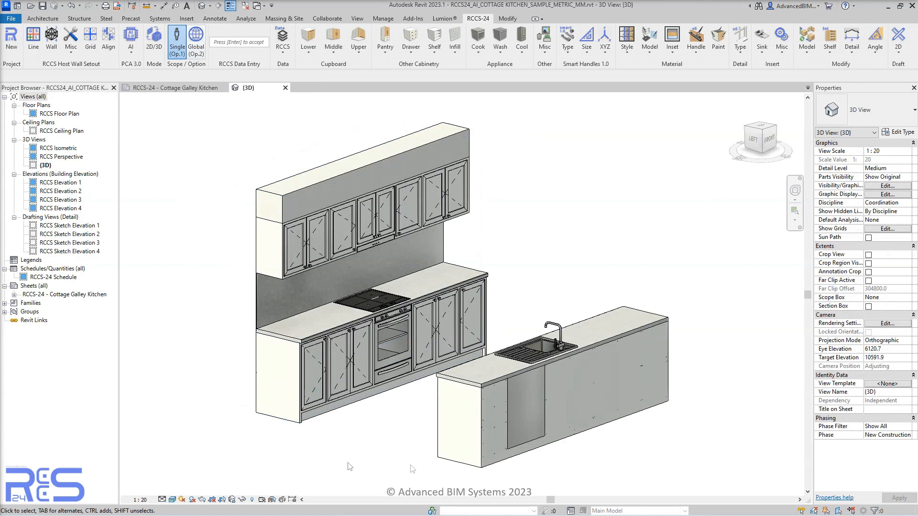
pyautogui.keyDown('shift'); pyautogui.moveTo(734, 258); pyautogui.dragTo(547, 252, button='middle'); pyautogui.keyUp('shift')
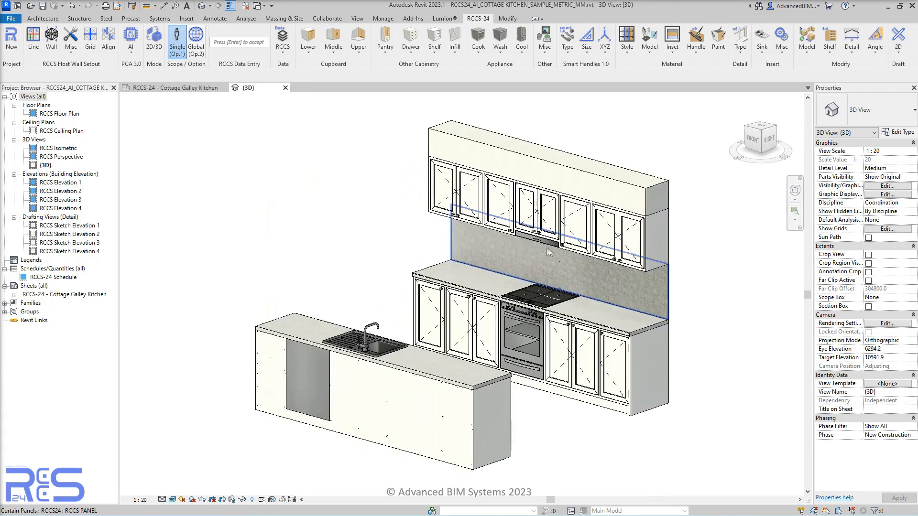
pyautogui.scroll(6, 548, 252)
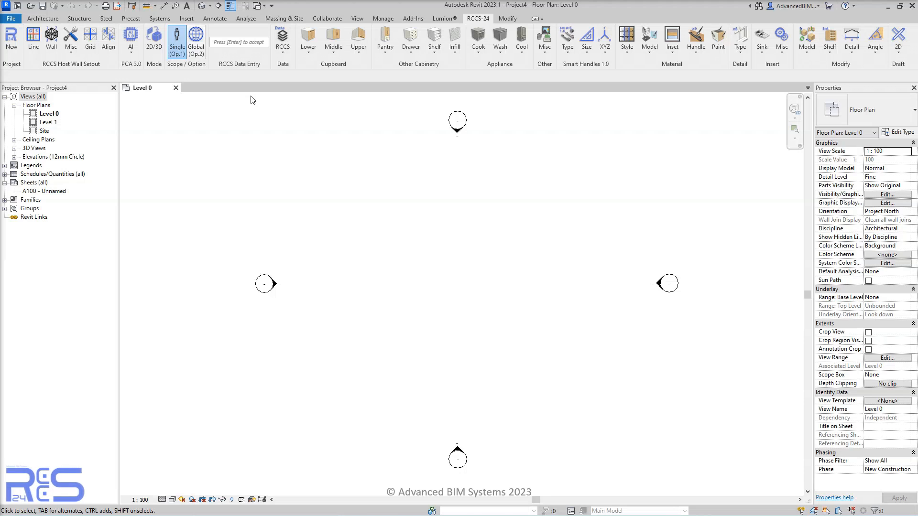
# Step: Load AI sample project number 7, the shelf rack frame, and close the old Level 0 plan view
pyautogui.click(233, 42)
pyautogui.write('7')
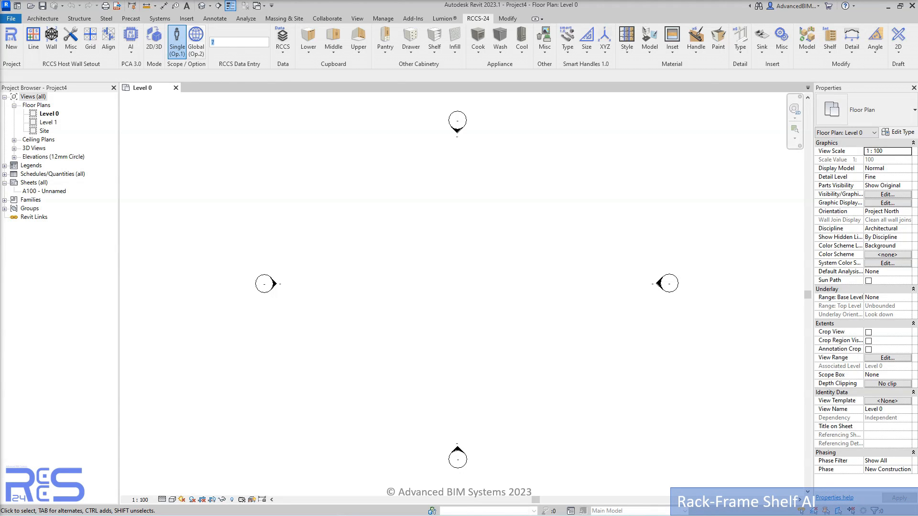
pyautogui.click(131, 48)
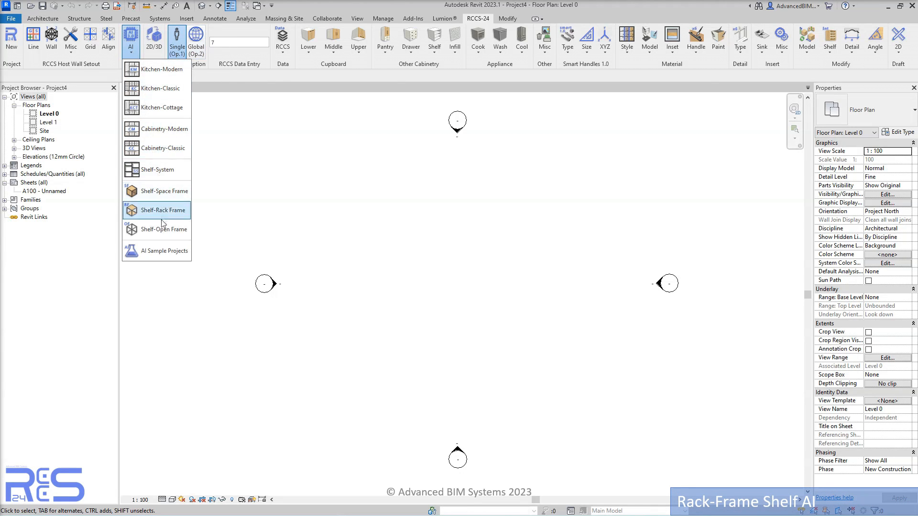
pyautogui.click(163, 250)
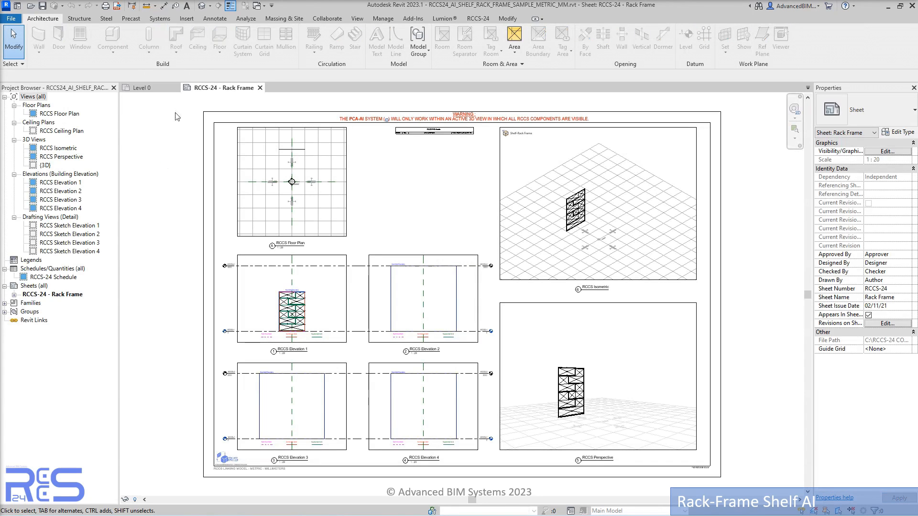
pyautogui.click(176, 88)
# Step: Activate the isometric viewport on the Rack Frame sheet and generate the shelf with Shelf-Rack Frame AI, using a data entry value of 250
pyautogui.click(534, 157)
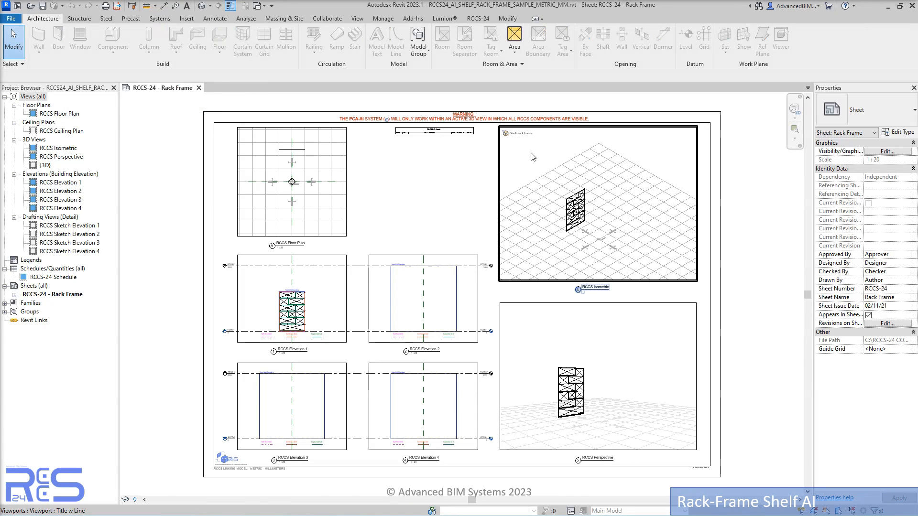
pyautogui.doubleClick(535, 157)
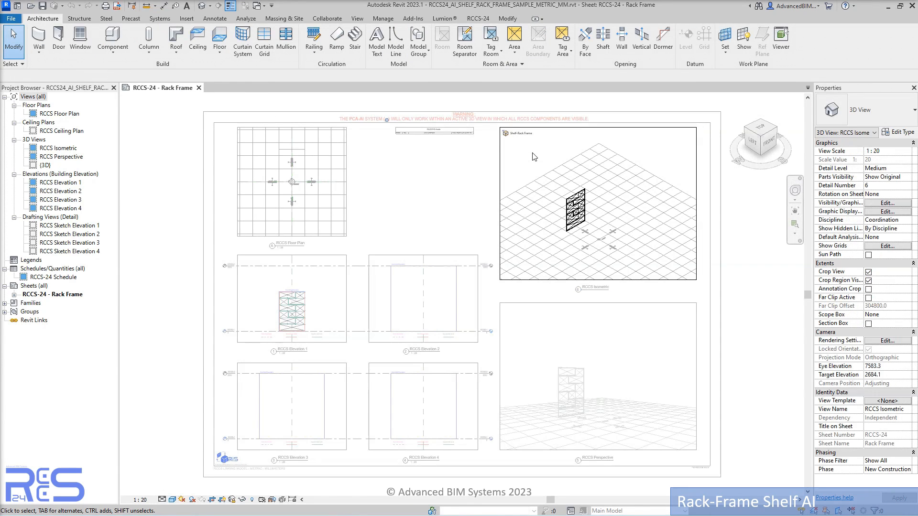
pyautogui.click(478, 19)
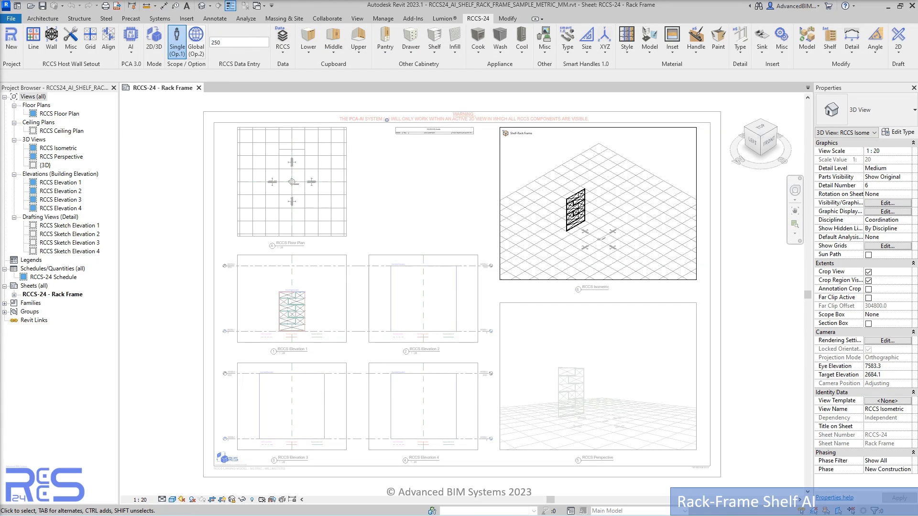
pyautogui.click(132, 53)
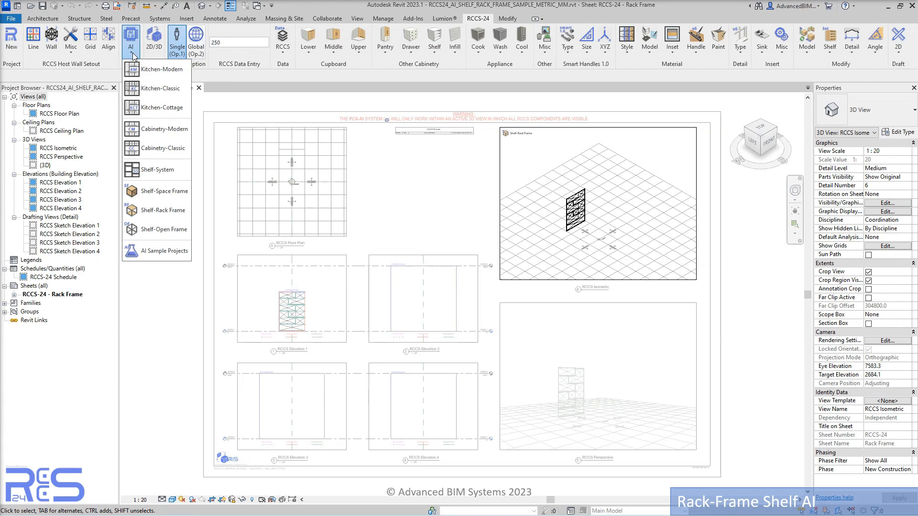
pyautogui.click(164, 213)
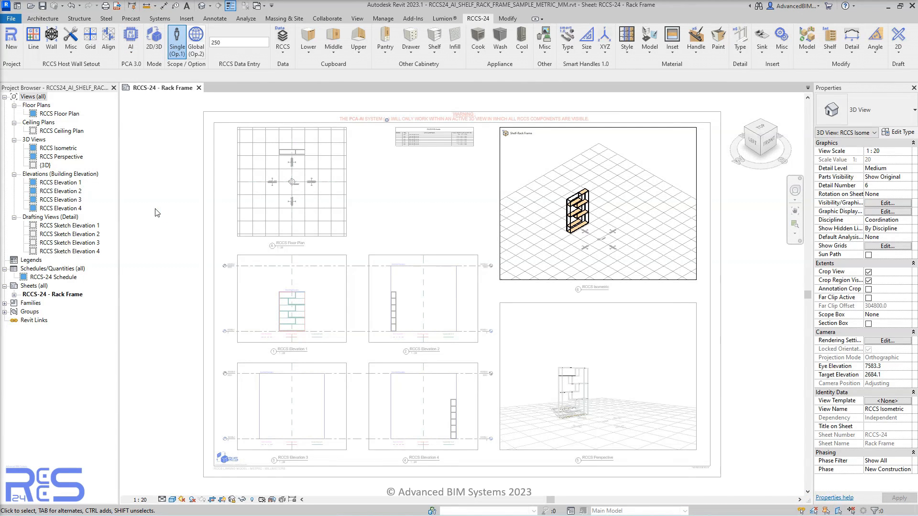
# Step: Open the default 3D view and examine the generated rack frame shelf from several angles and up close
pyautogui.click(203, 6)
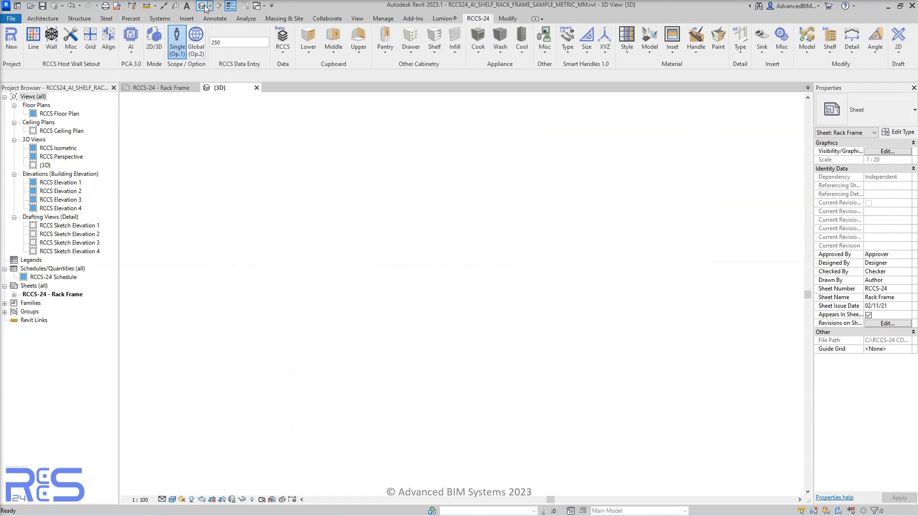
pyautogui.keyDown('shift'); pyautogui.moveTo(339, 398); pyautogui.dragTo(545, 297, button='middle'); pyautogui.keyUp('shift')
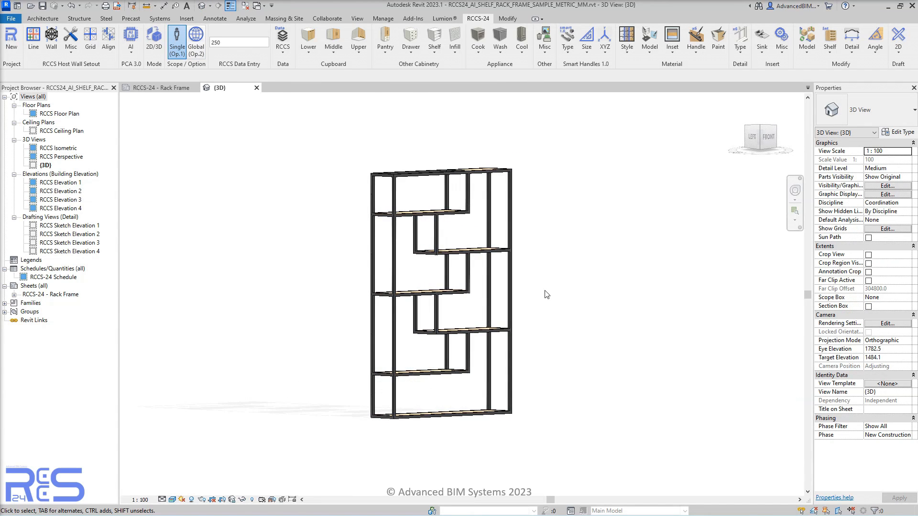
pyautogui.scroll(5, 545, 291)
pyautogui.scroll(-5, 601, 221)
pyautogui.keyDown('shift'); pyautogui.moveTo(601, 221); pyautogui.dragTo(386, 301, button='middle'); pyautogui.keyUp('shift')
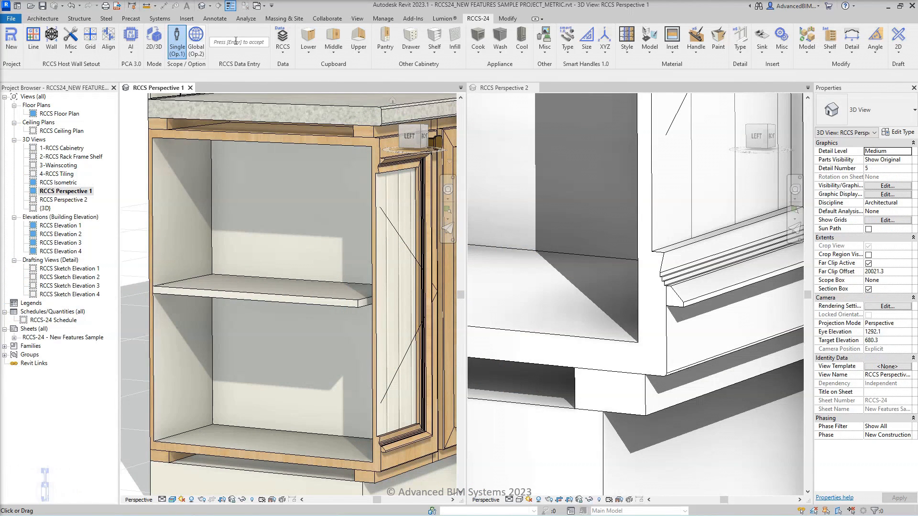
# Step: Set the panel thickness of the cabinet's front door to 30 mm in single scope
pyautogui.click(236, 41)
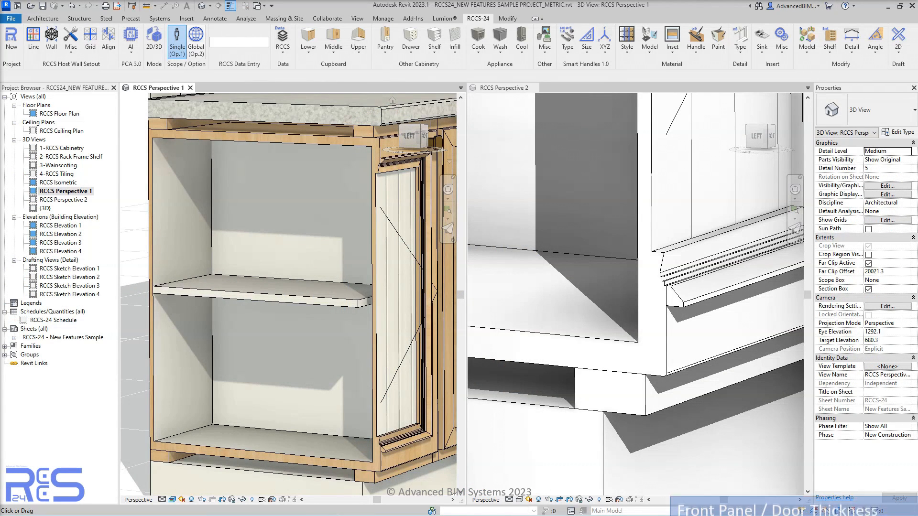
pyautogui.write('30')
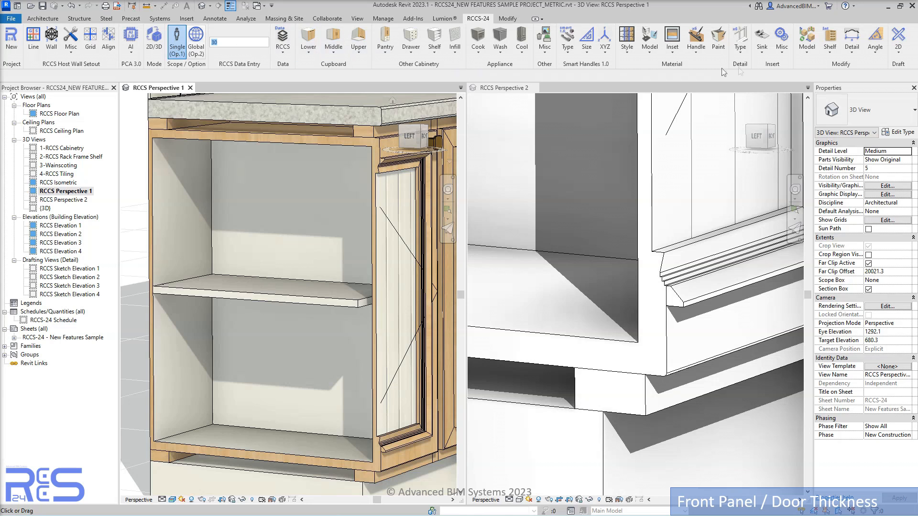
pyautogui.click(859, 52)
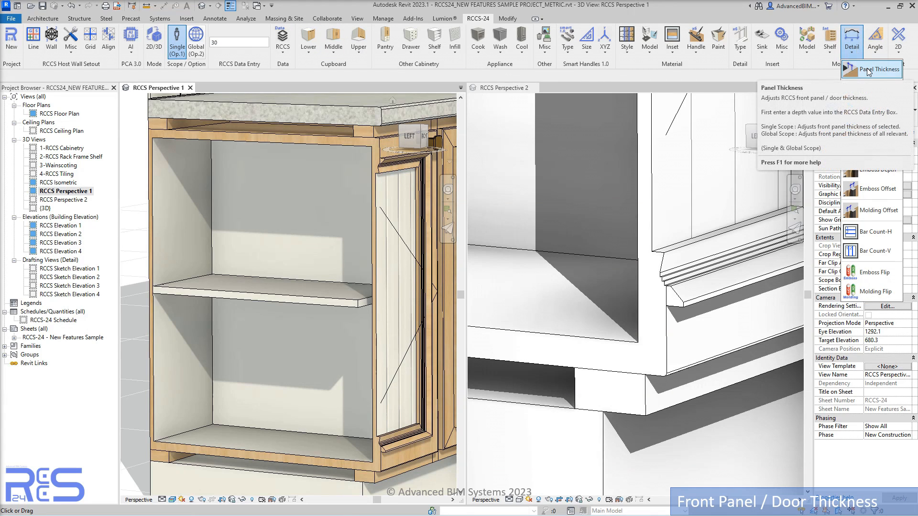
pyautogui.click(869, 70)
pyautogui.click(385, 177)
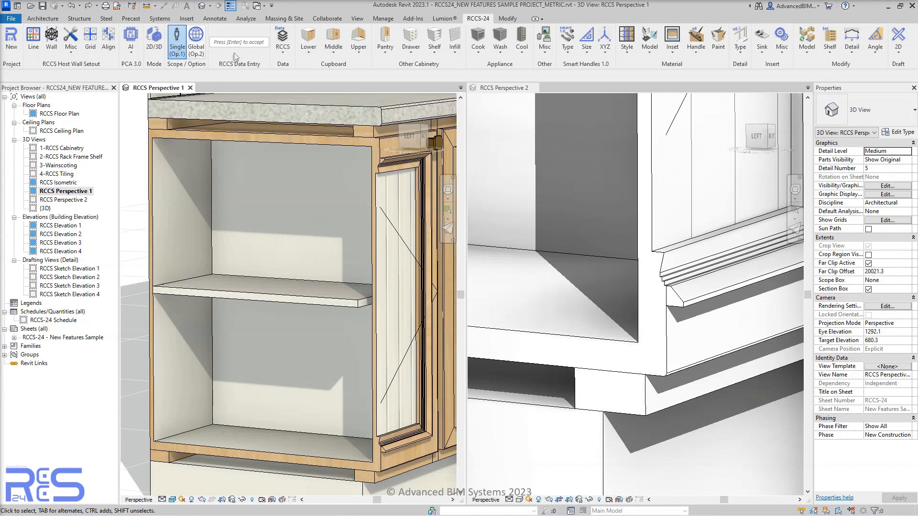
# Step: Apply an Inset Depth of 25 mm to the cabinet door in single scope
pyautogui.click(237, 43)
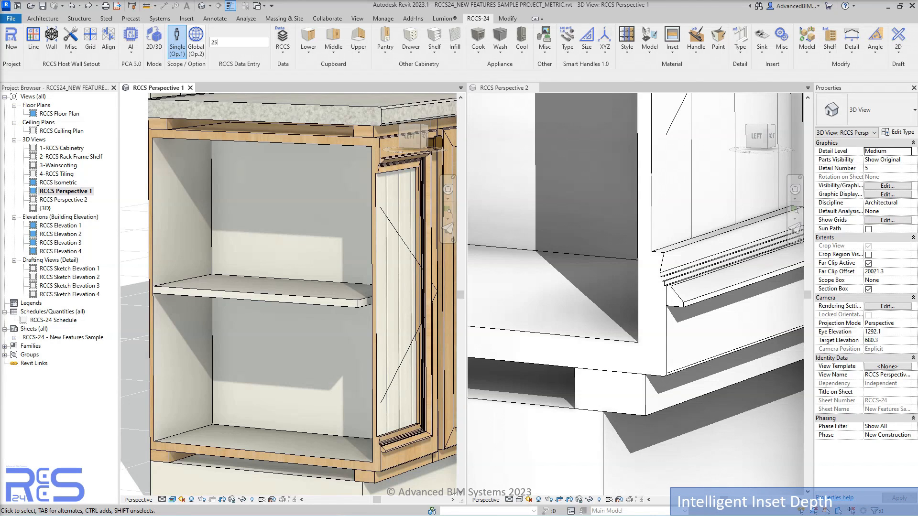
pyautogui.click(852, 46)
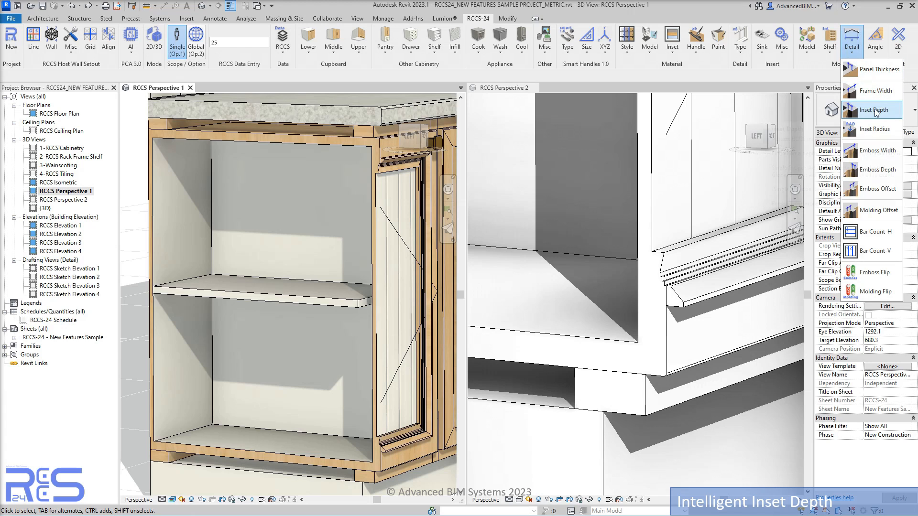
pyautogui.click(874, 109)
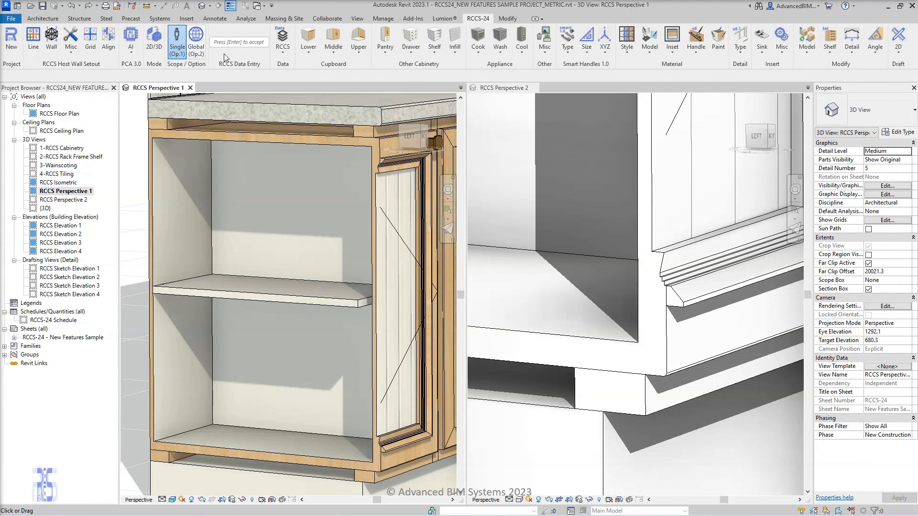
# Step: Apply an Emboss Depth of 20 mm to the cabinet door in single scope
pyautogui.click(234, 42)
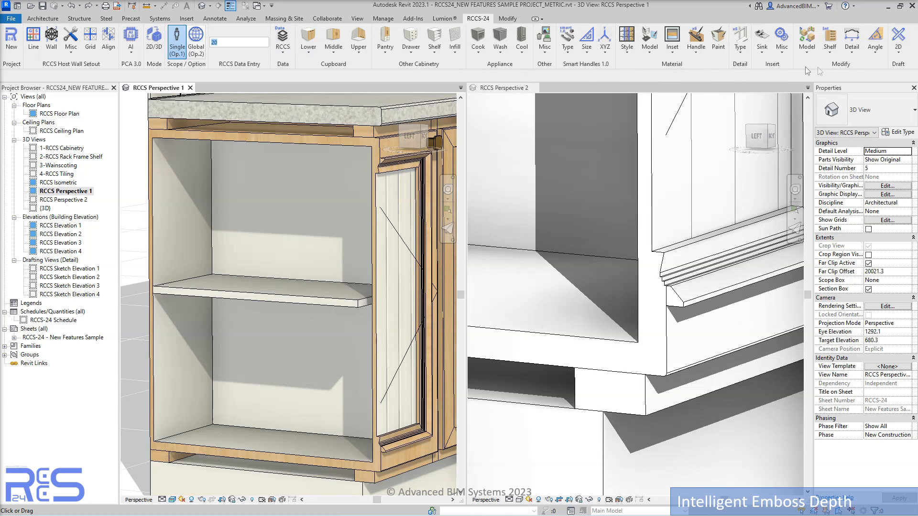
pyautogui.click(852, 47)
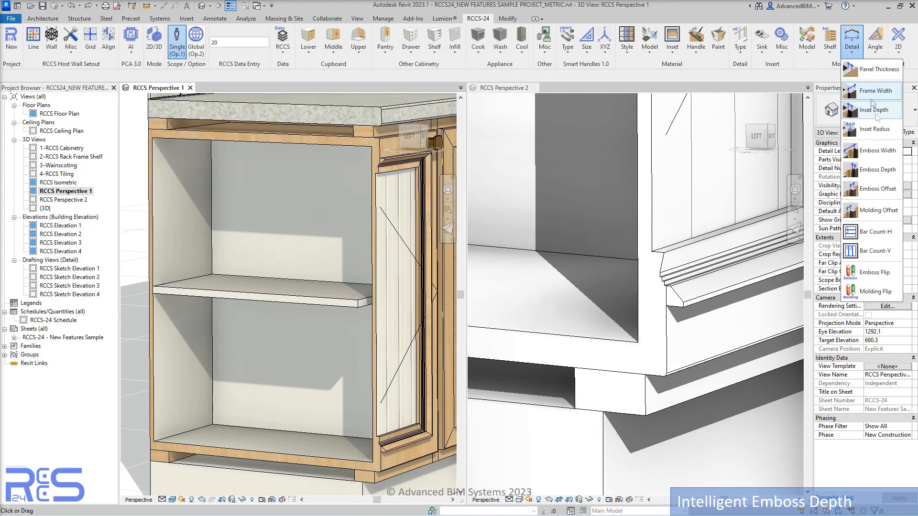
pyautogui.click(879, 170)
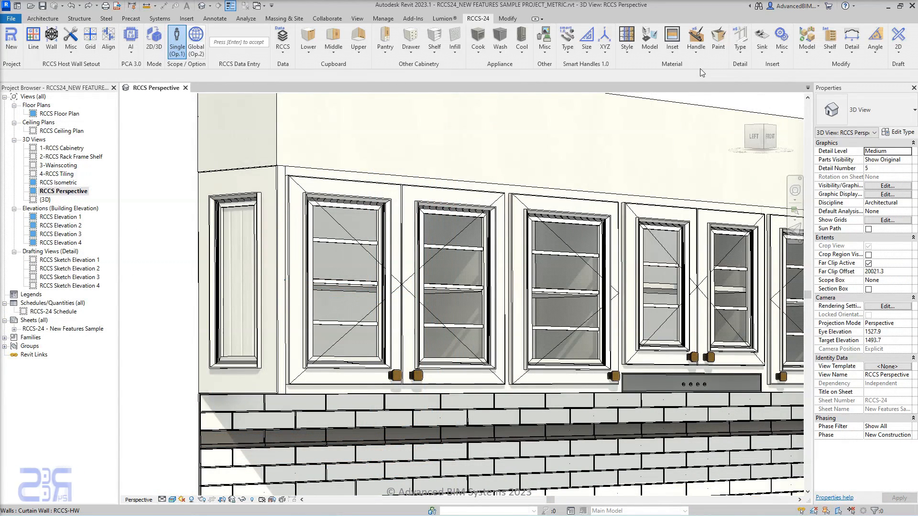
# Step: Apply the White handle material preset to the upper cabinet door handles
pyautogui.click(696, 43)
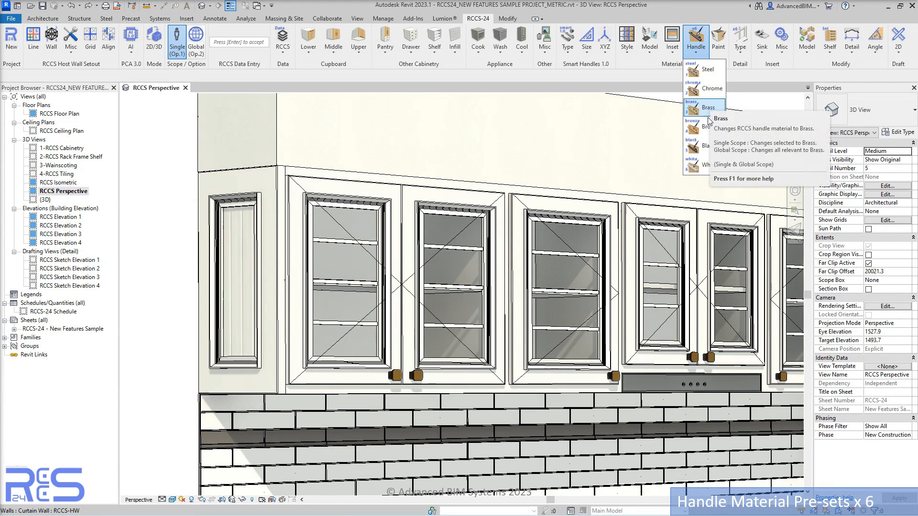
pyautogui.click(707, 165)
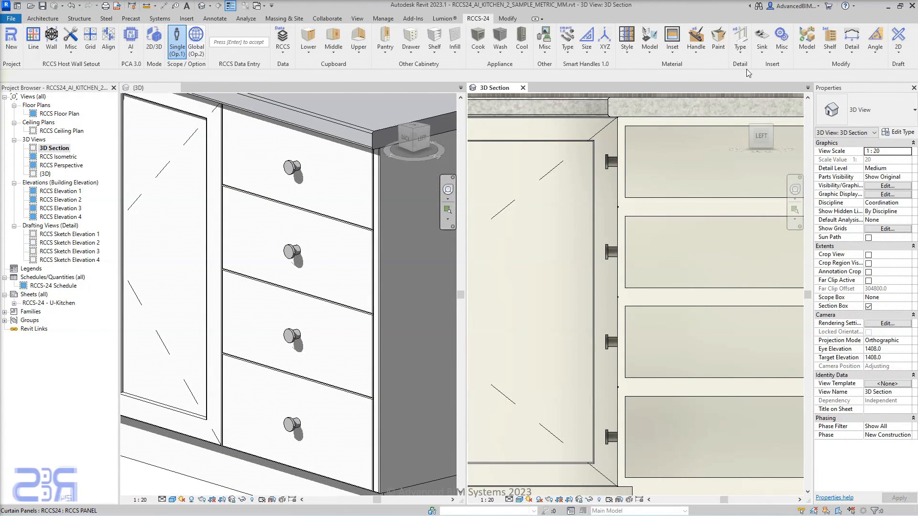
# Step: Turn on the Inset detail for the four stacked drawer fronts in the 3D view
pyautogui.click(743, 50)
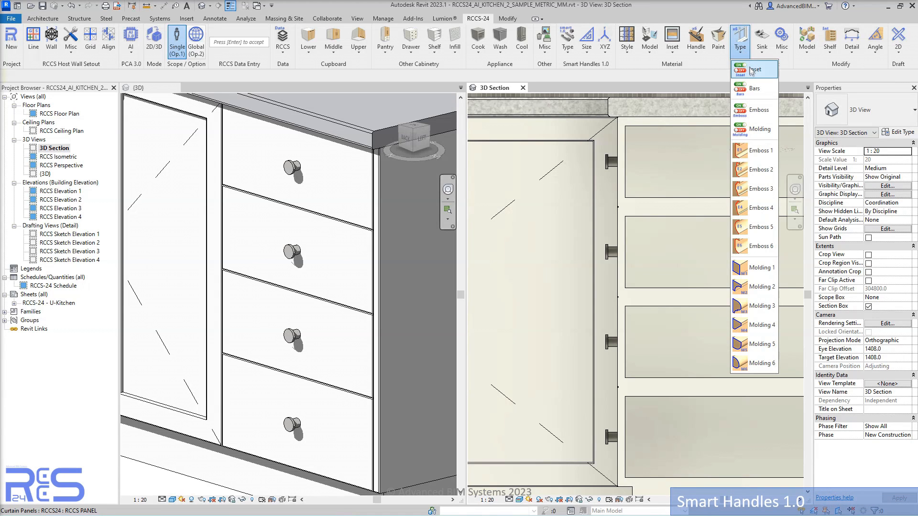
pyautogui.click(752, 71)
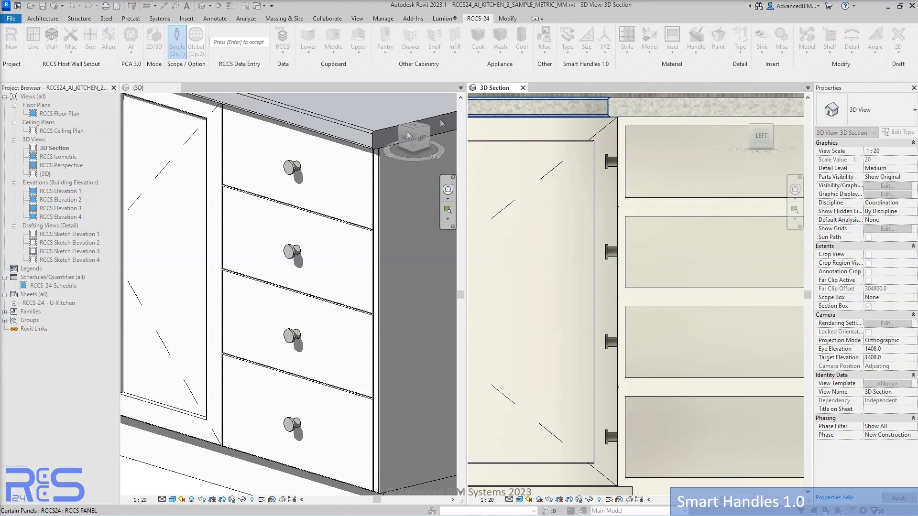
pyautogui.click(332, 180)
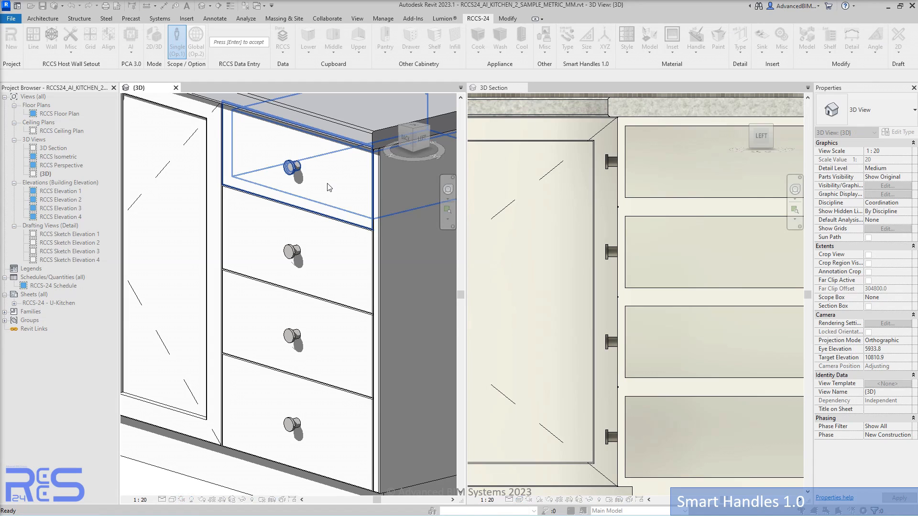
pyautogui.click(333, 262)
pyautogui.click(330, 346)
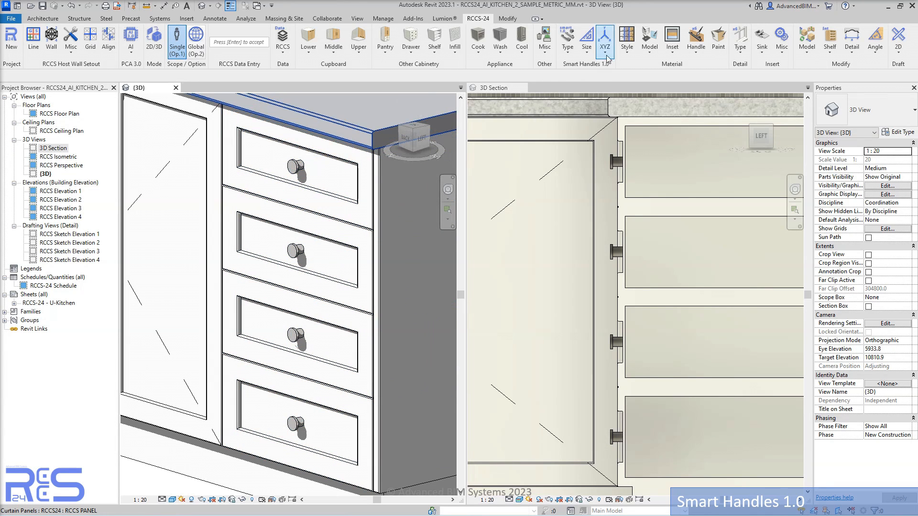
# Step: Use the Smart Handles XYZ option to move the knobs of all four drawers from the inset centre to the upper frame rail
pyautogui.click(608, 51)
pyautogui.click(618, 68)
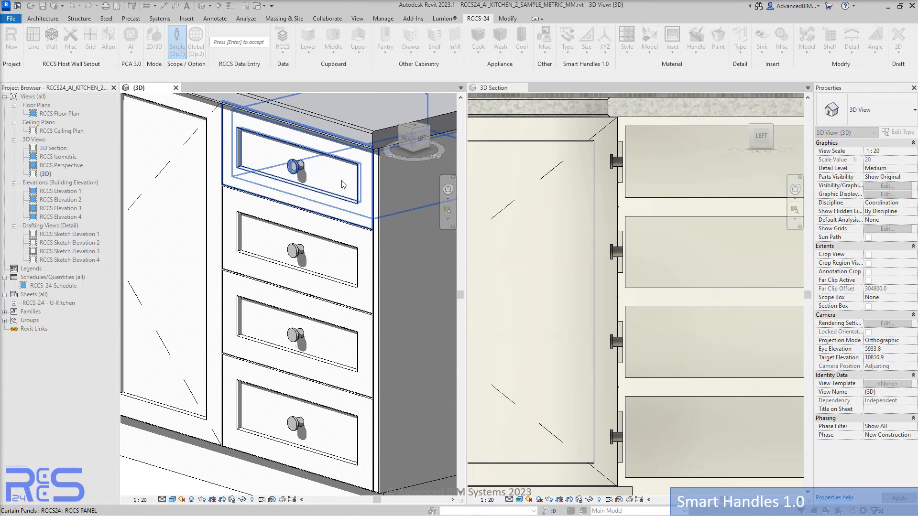
pyautogui.click(317, 240)
pyautogui.click(319, 318)
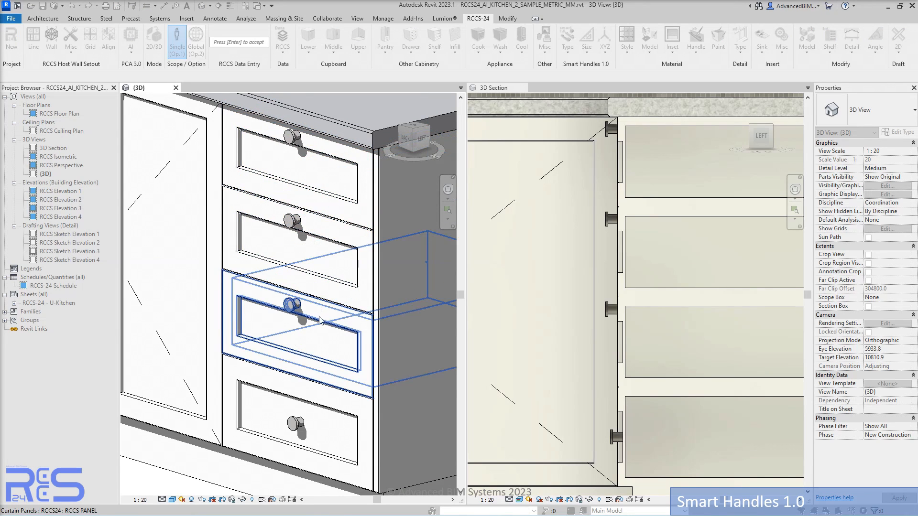
pyautogui.click(311, 394)
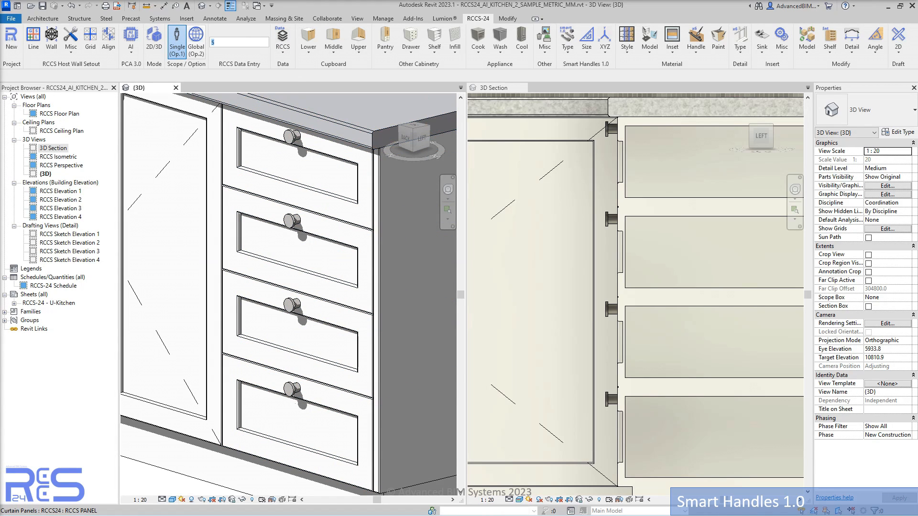
# Step: Apply a Frame Width of 5 mm to the stacked drawer fronts in single scope
pyautogui.click(853, 51)
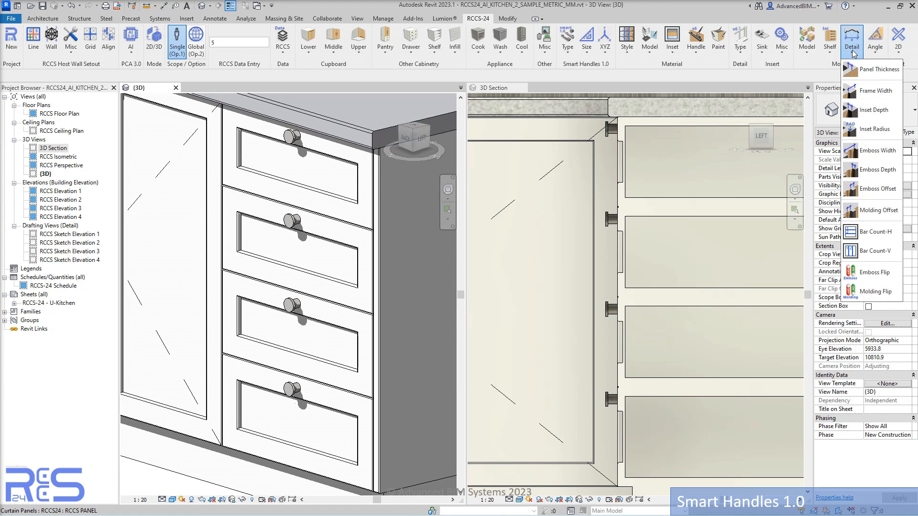
pyautogui.click(878, 91)
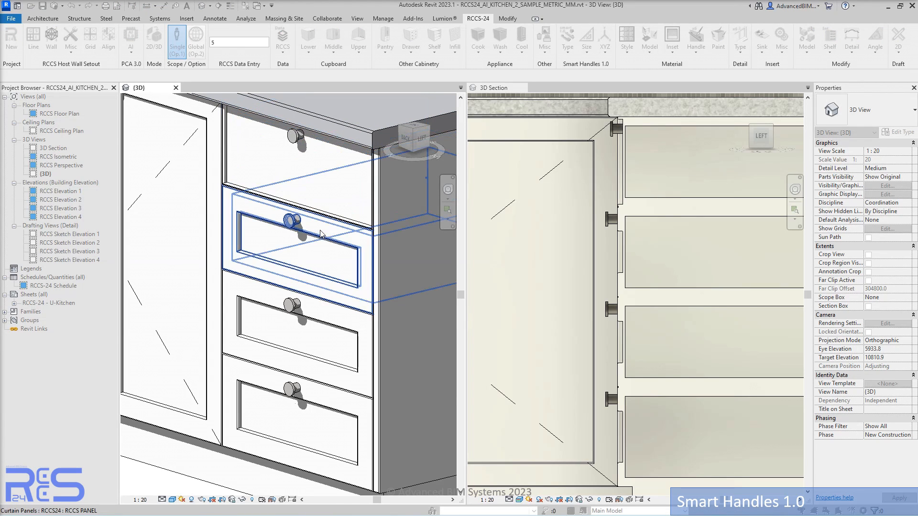
pyautogui.click(310, 276)
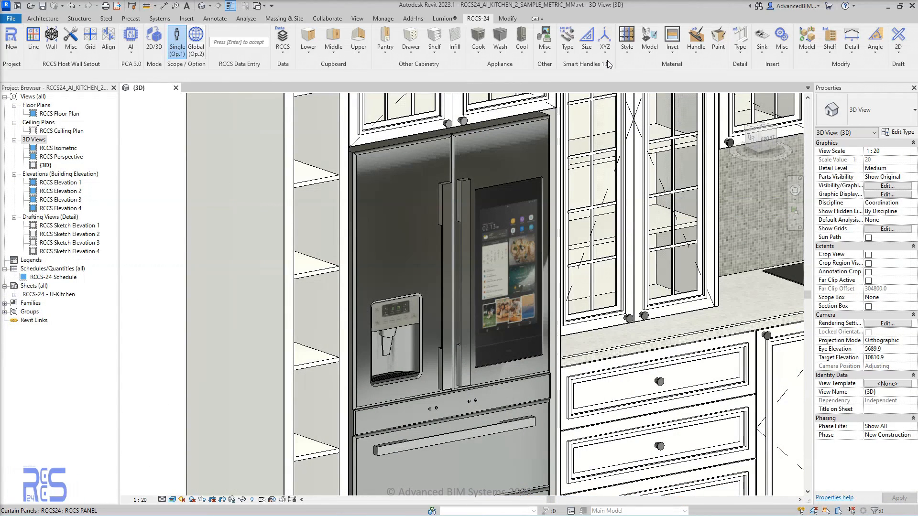
# Step: Apply the Smart Handles Orient option to the refrigerator door handles
pyautogui.click(605, 47)
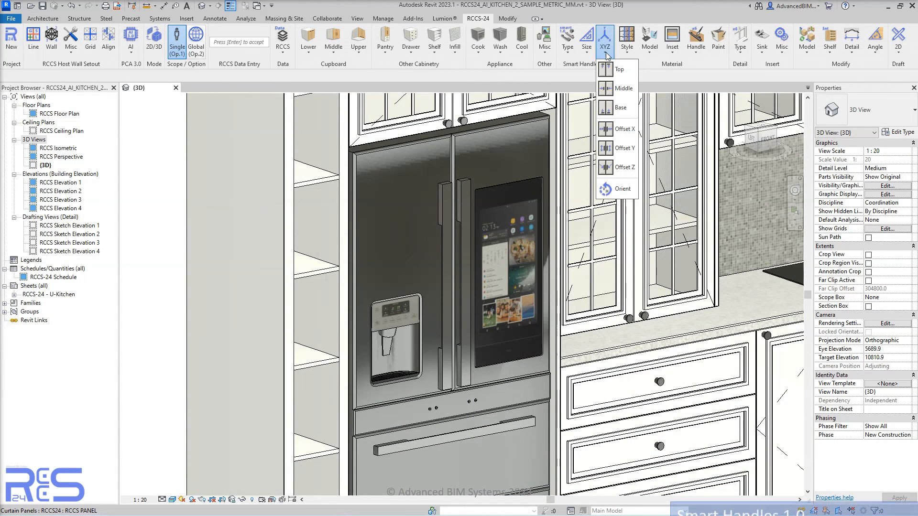
pyautogui.click(622, 189)
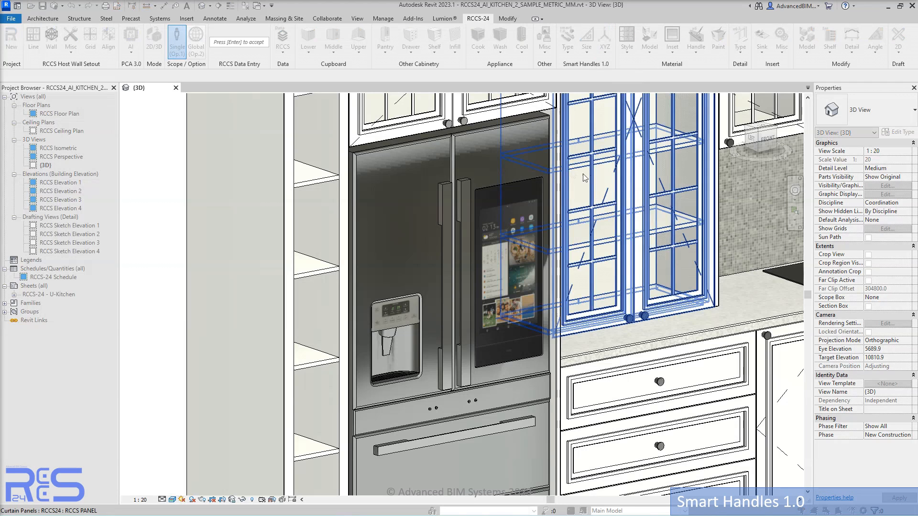
pyautogui.click(419, 189)
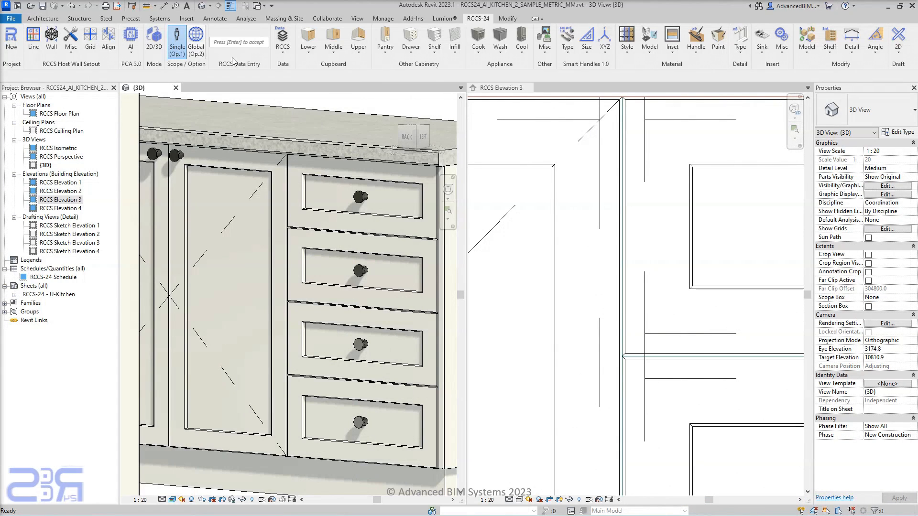
# Step: Apply a model Radius of 10 mm to the adjacent door and four stacked drawer fronts, and start Inset Radius for the same fronts
pyautogui.click(233, 43)
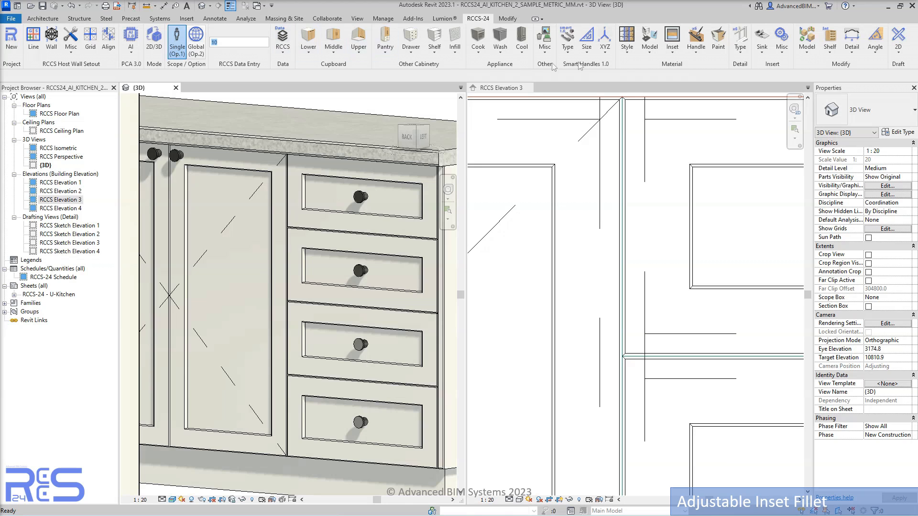
pyautogui.click(807, 41)
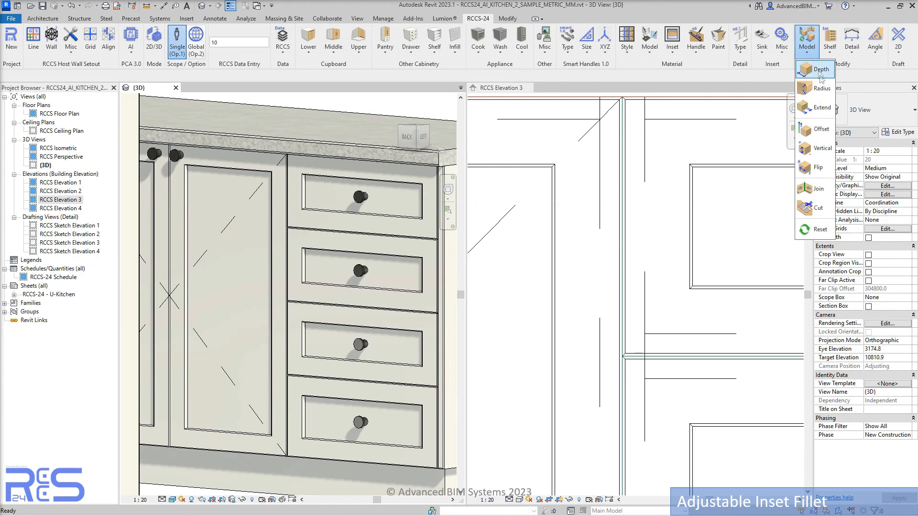
pyautogui.click(822, 89)
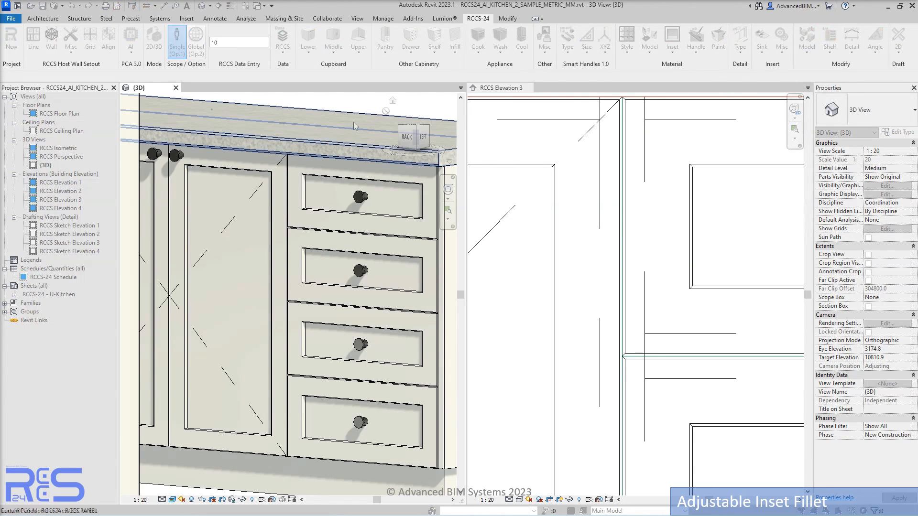
pyautogui.click(317, 202)
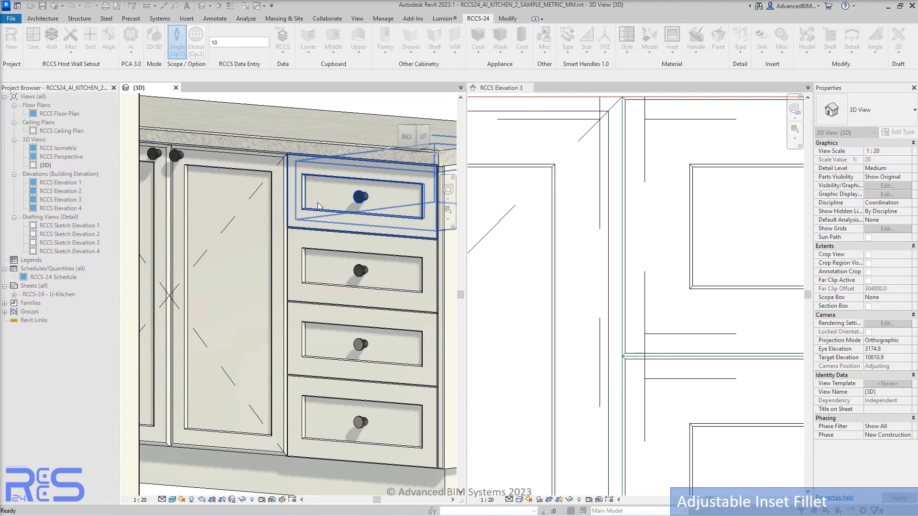
pyautogui.click(328, 265)
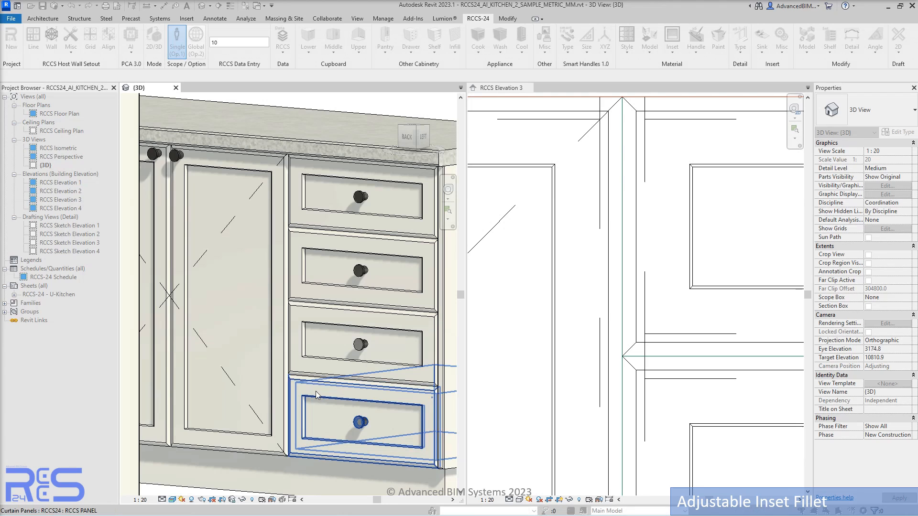
pyautogui.press('Escape')
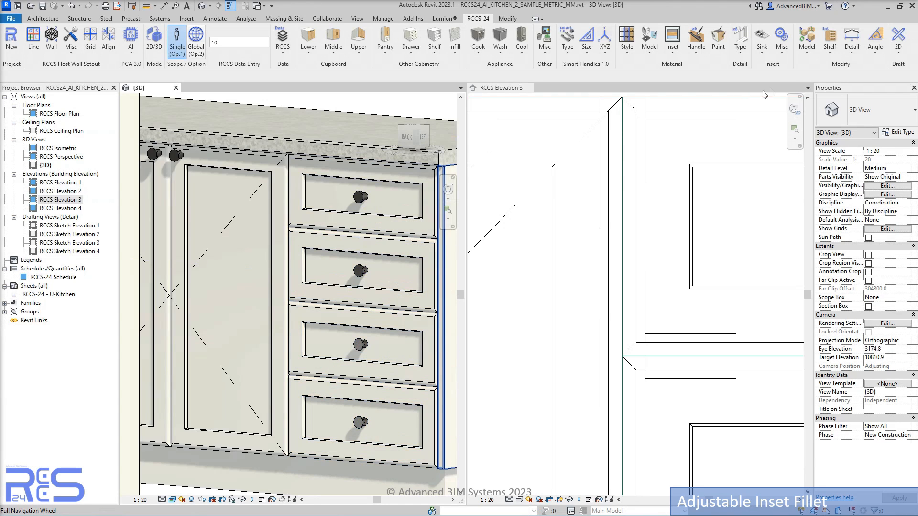
pyautogui.click(852, 51)
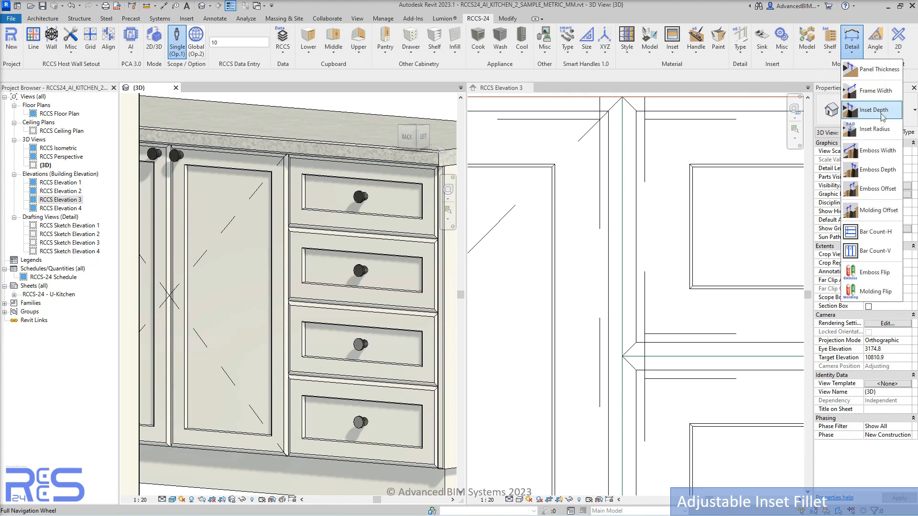
pyautogui.click(873, 129)
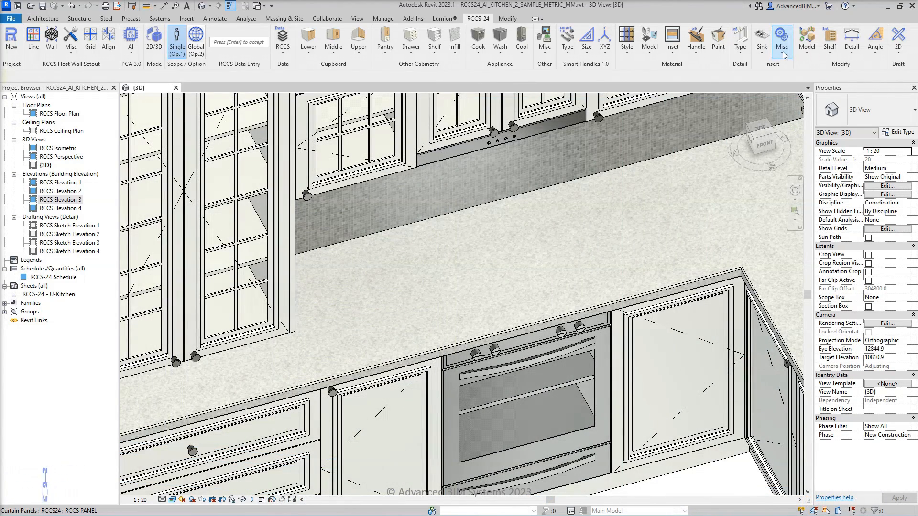
# Step: Place the Cooktop 4 gas cooktop (RCCS_GAS1) on the countertop above the oven
pyautogui.click(783, 54)
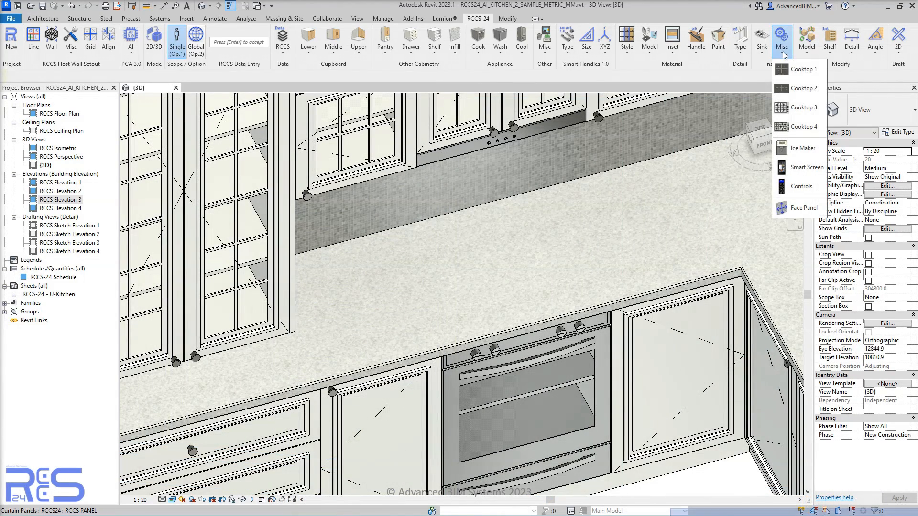
pyautogui.click(799, 127)
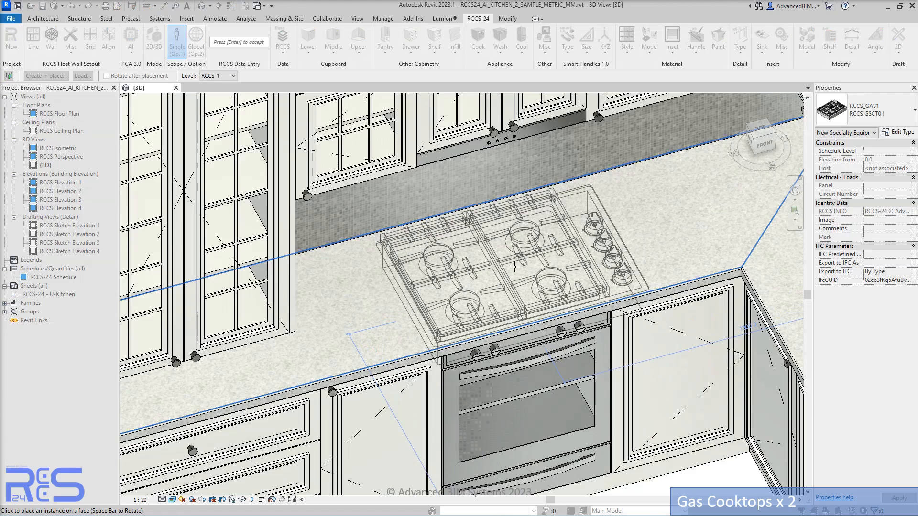
pyautogui.click(549, 279)
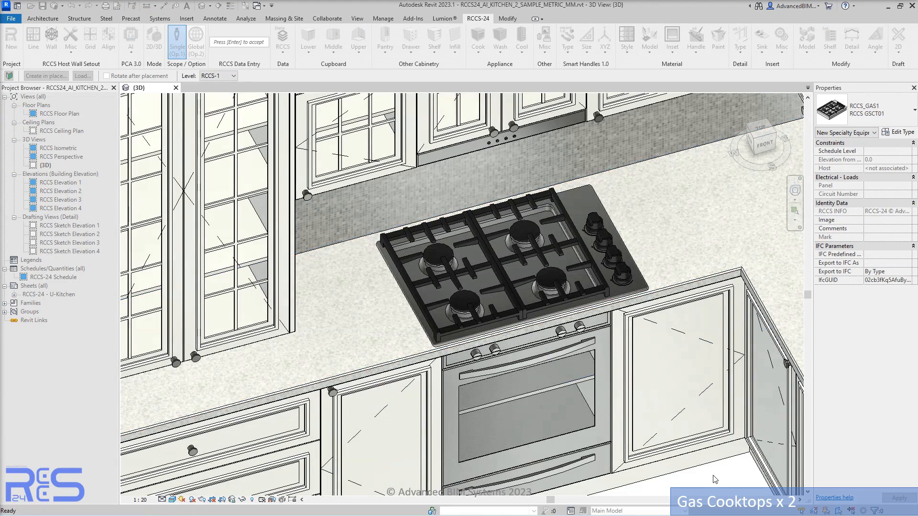
pyautogui.press('Escape')
pyautogui.press('Escape')
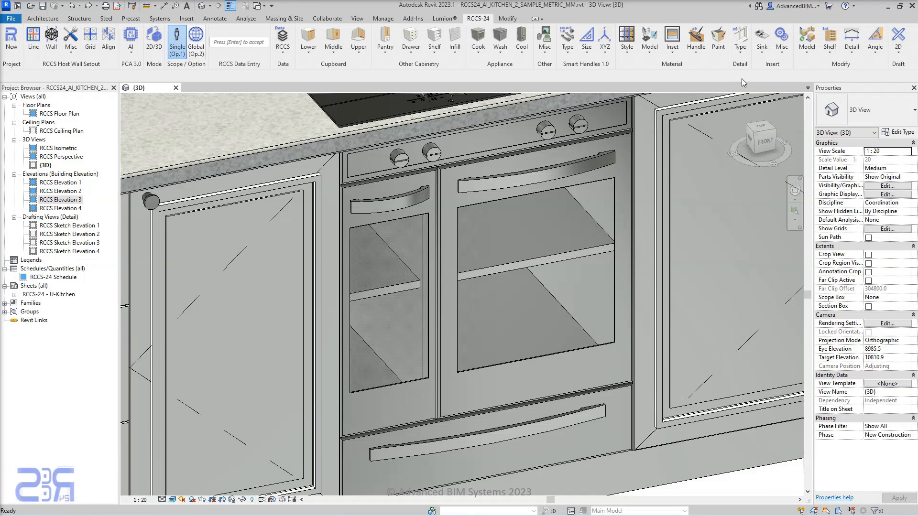
# Step: Switch off the Inset detail of the narrow oven door to make it solid
pyautogui.click(740, 43)
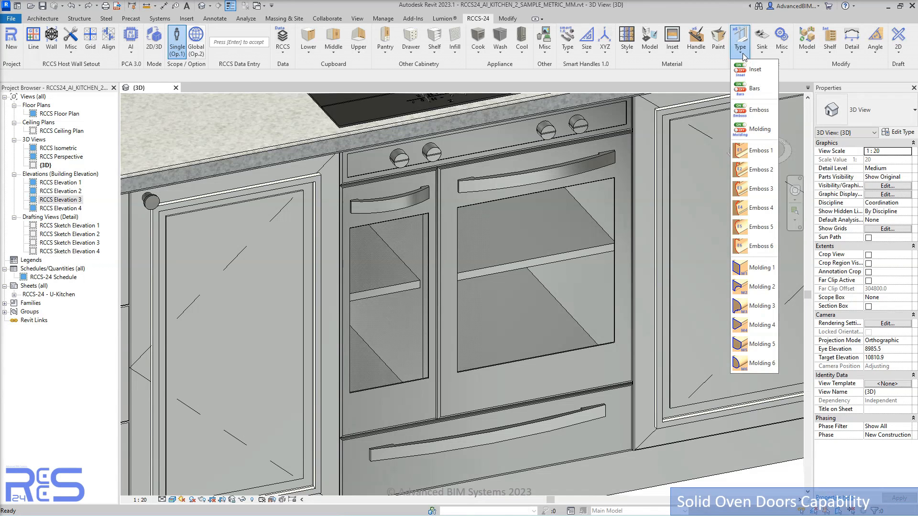
pyautogui.click(752, 70)
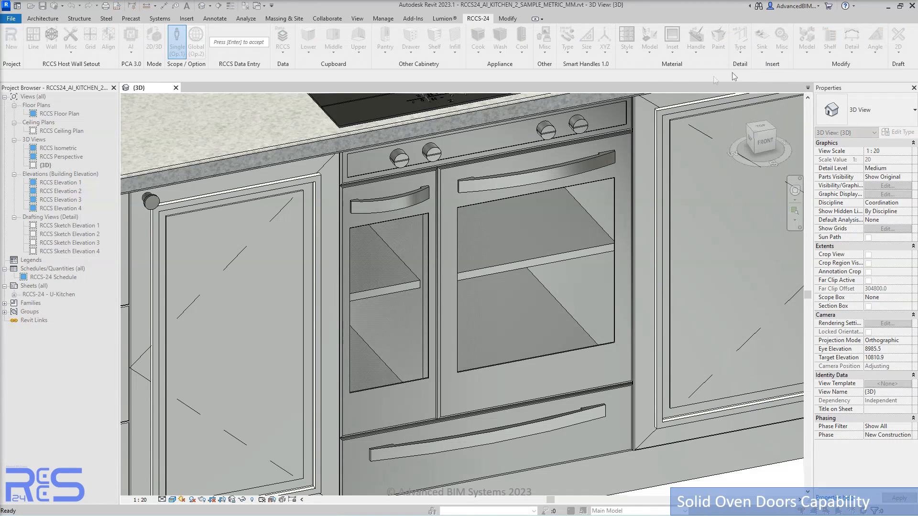
pyautogui.click(424, 208)
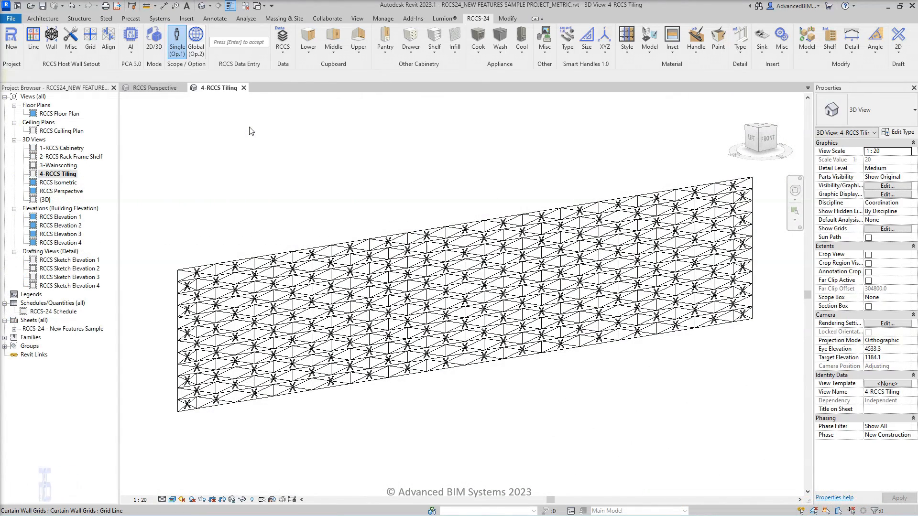
# Step: Populate the whole brick-pattern curtain wall grid with tile panels 6 mm deep
pyautogui.click(243, 43)
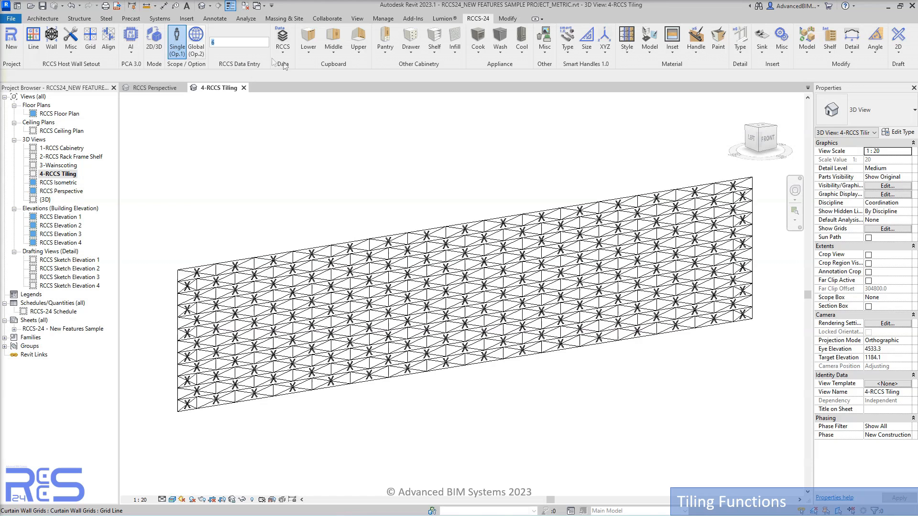
pyautogui.click(455, 58)
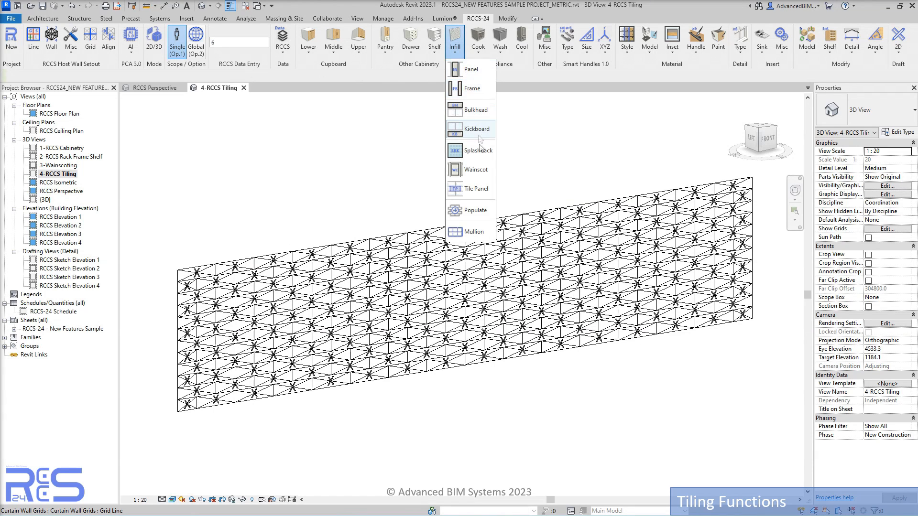
pyautogui.click(476, 210)
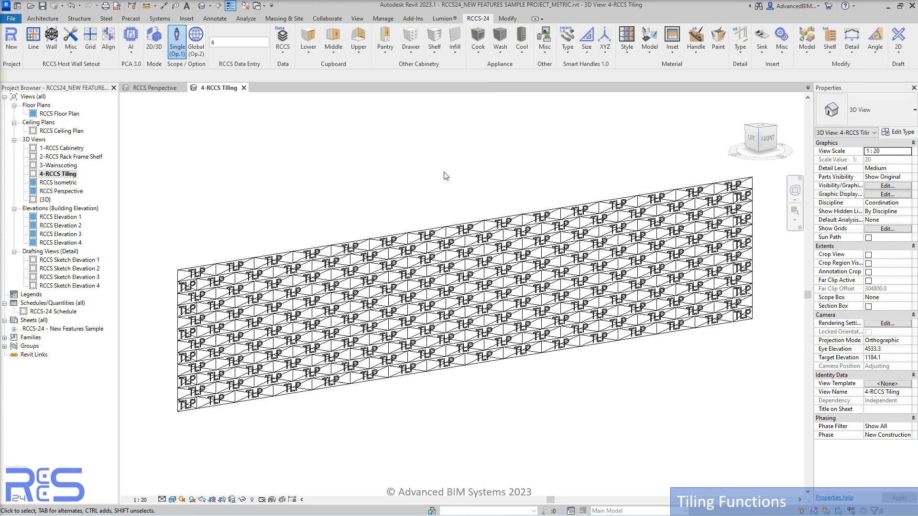
# Step: Place RCCS-TILE GROUT rectangular mullions on all grid lines of the tile wall
pyautogui.click(455, 54)
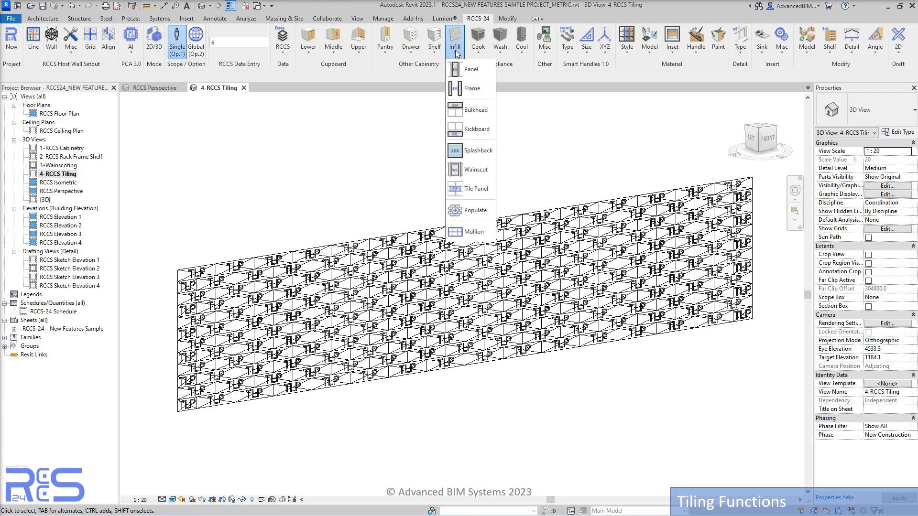
pyautogui.click(471, 233)
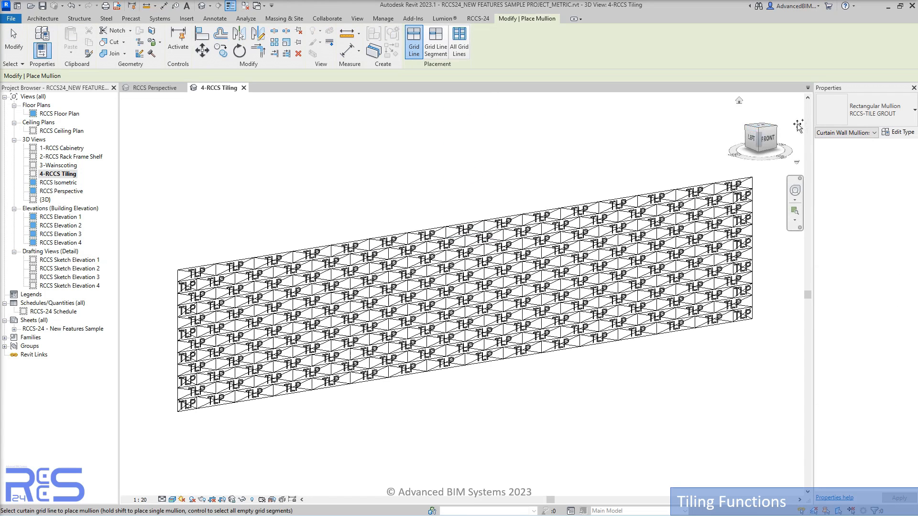
pyautogui.click(875, 115)
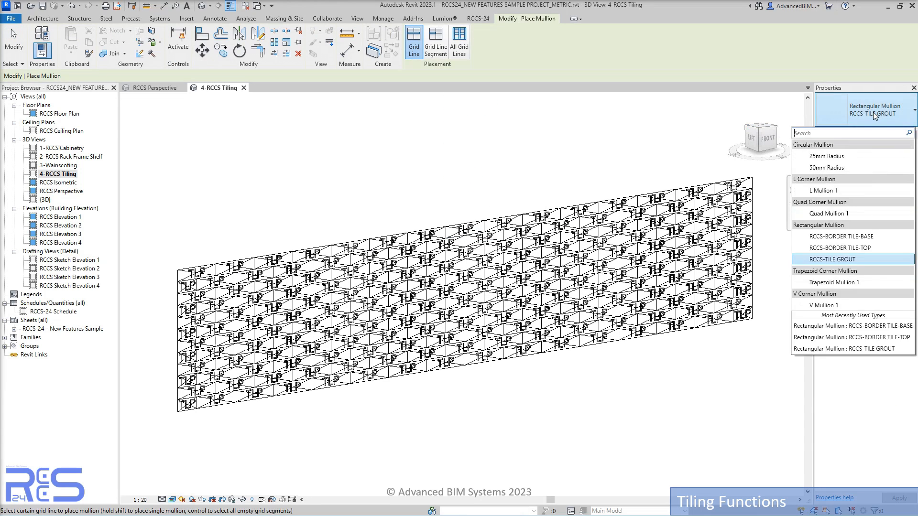
pyautogui.click(846, 261)
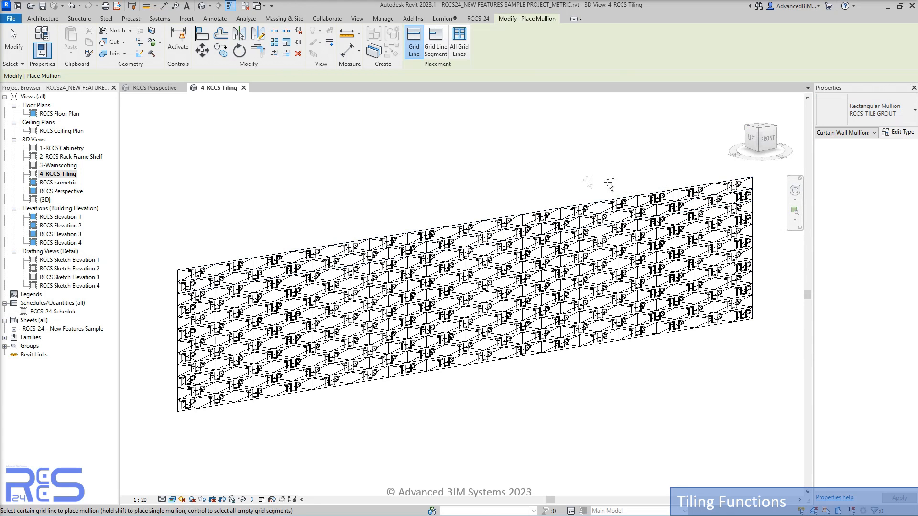
pyautogui.click(459, 46)
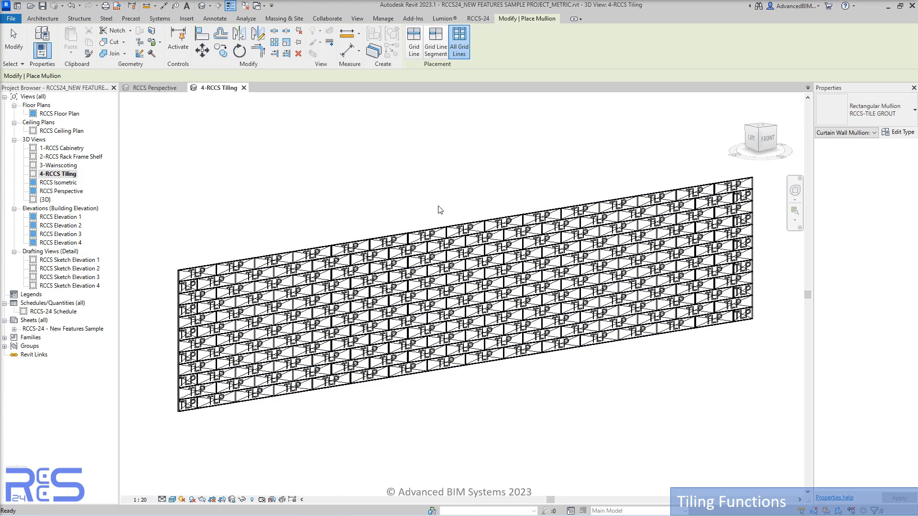
pyautogui.press('Escape')
# Step: Examine the tiled splashback in the RCCS Perspective view, including the properties of a single tile panel and a grout mullion
pyautogui.click(165, 90)
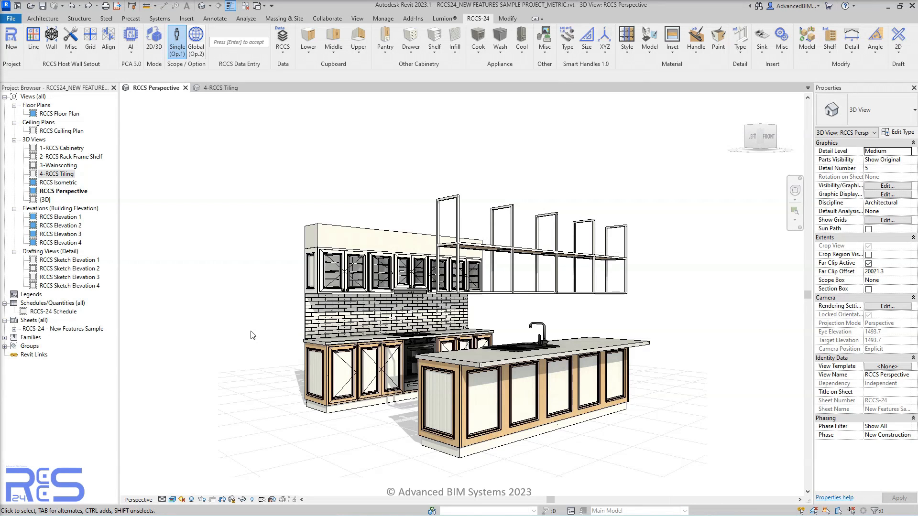
pyautogui.scroll(8, 279, 336)
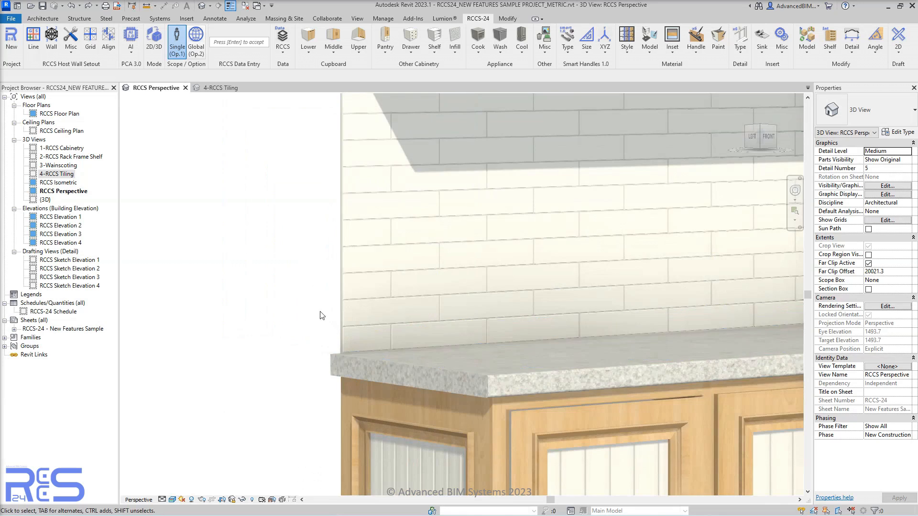
pyautogui.moveTo(320, 313); pyautogui.dragTo(258, 338, button='middle')
pyautogui.scroll(10, 246, 342)
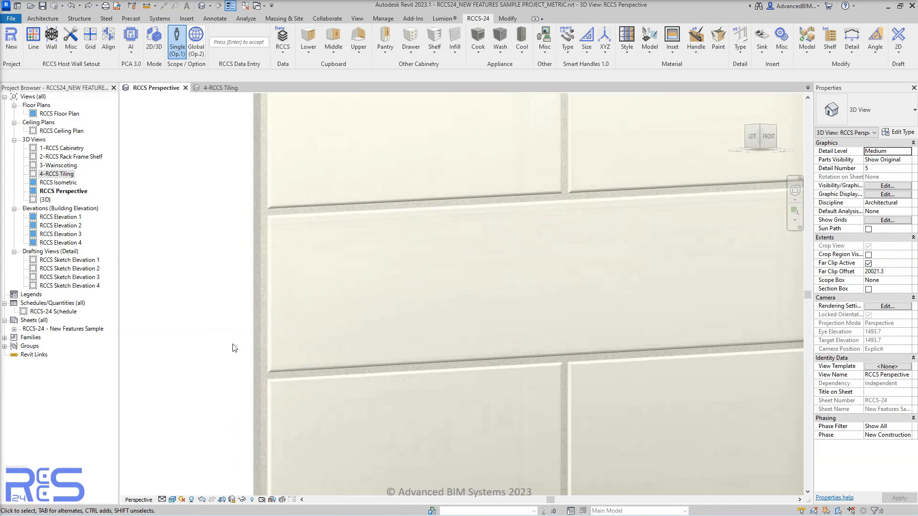
pyautogui.click(348, 329)
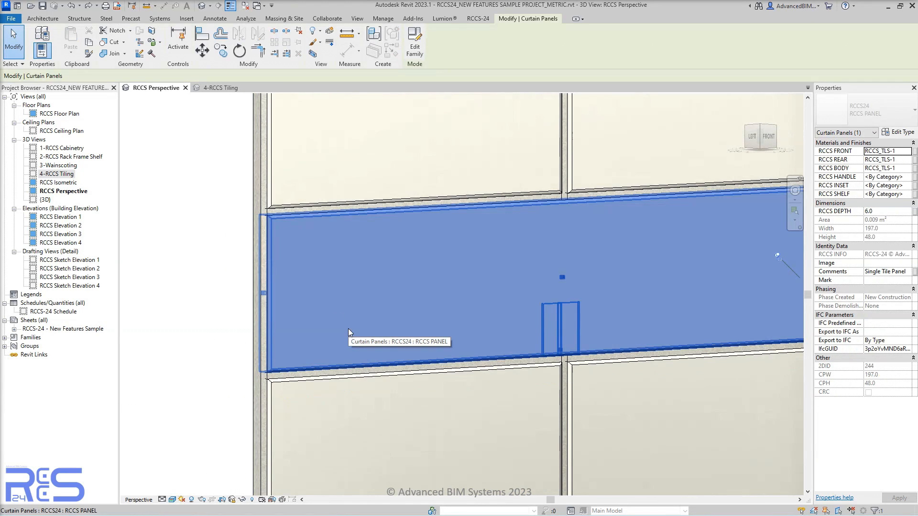
pyautogui.click(223, 255)
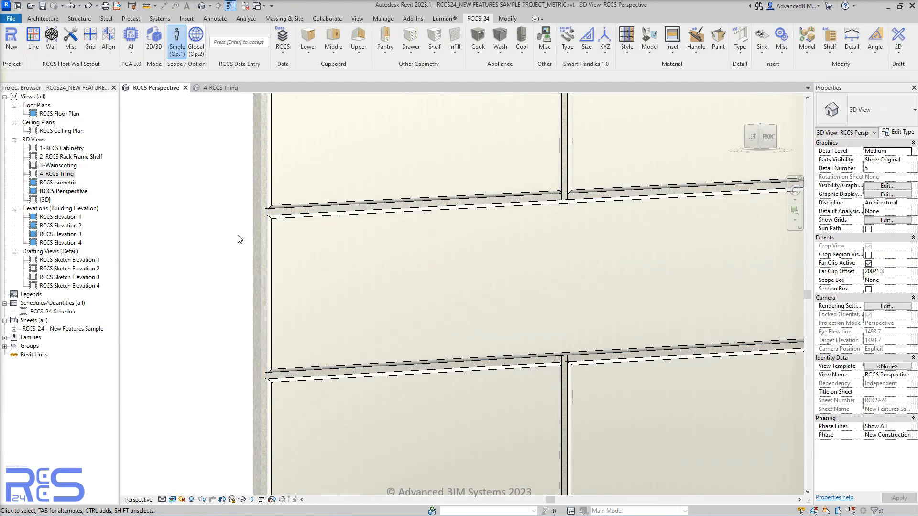
pyautogui.scroll(2, 291, 212)
pyautogui.click(291, 210)
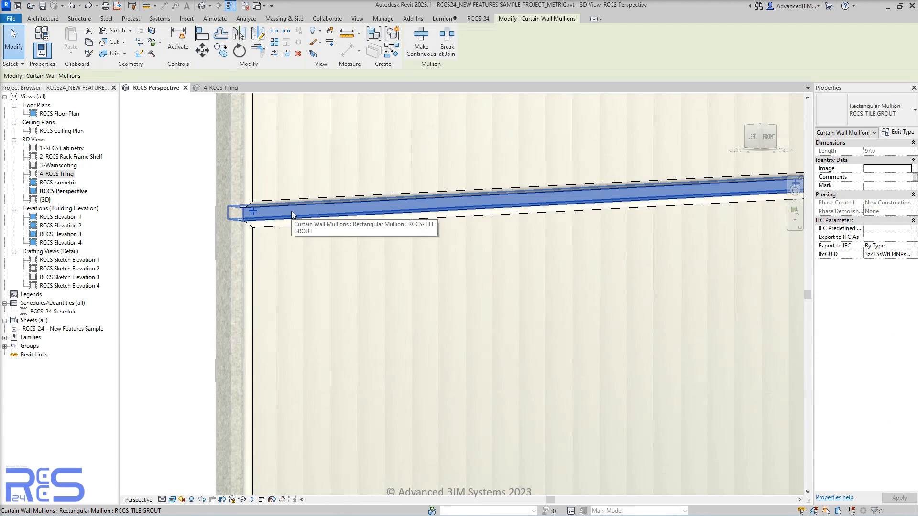
# Step: Paint the row of splashback tiles second from the bottom with the RCCS_BORDER TILE material along the whole wall
pyautogui.click(188, 225)
pyautogui.scroll(-4, 188, 222)
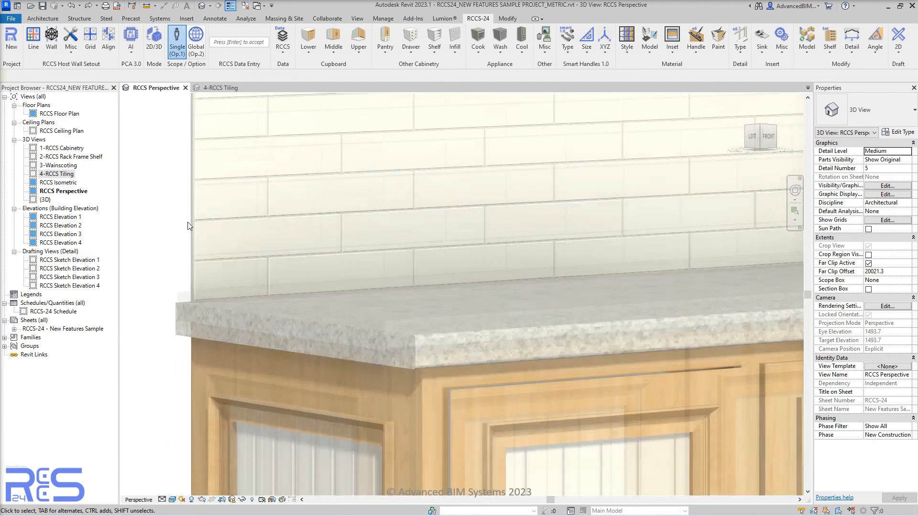
pyautogui.scroll(-4, 188, 222)
pyautogui.moveTo(187, 222); pyautogui.dragTo(197, 317, button='middle')
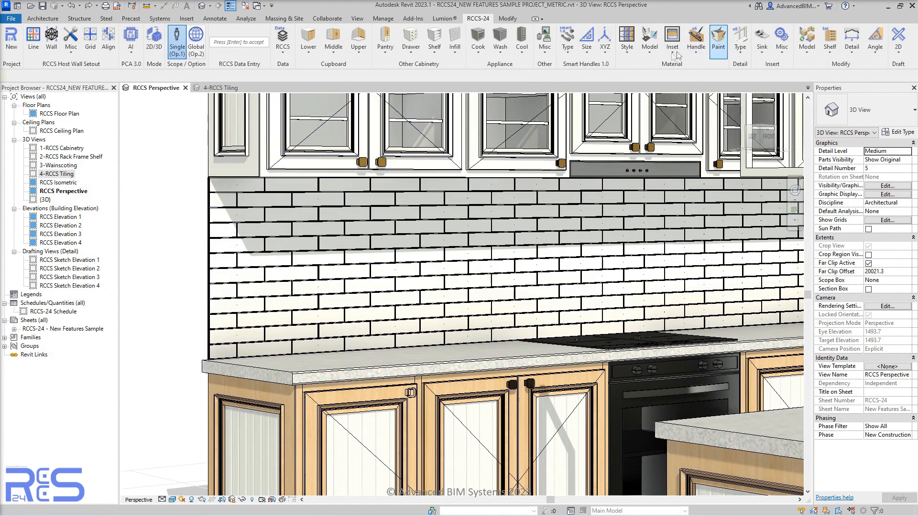
pyautogui.click(718, 39)
pyautogui.click(40, 249)
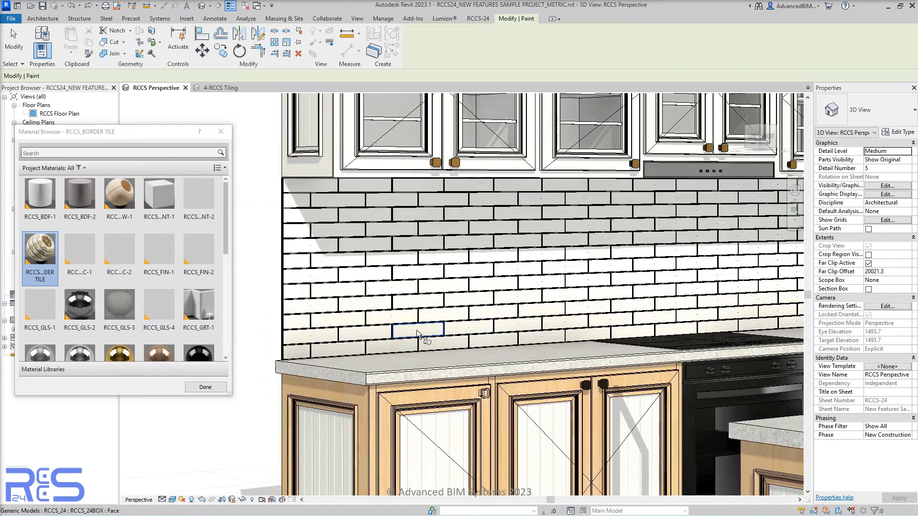
pyautogui.scroll(3, 323, 339)
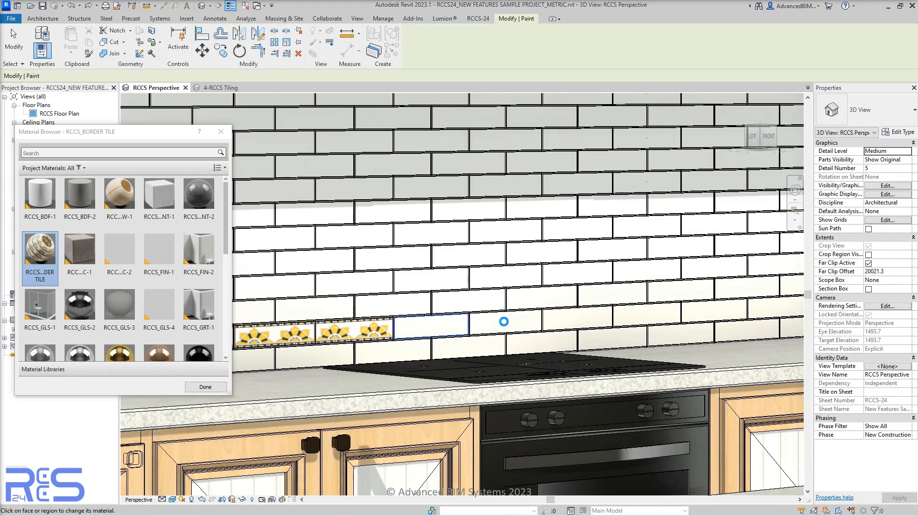
pyautogui.click(586, 322)
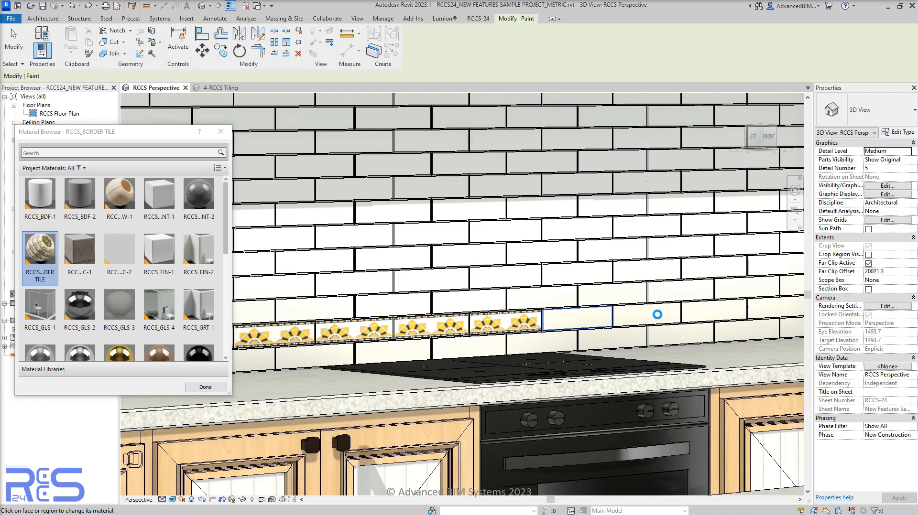
pyautogui.click(656, 315)
pyautogui.moveTo(713, 319)
pyautogui.mouseDown(button='middle')
pyautogui.moveTo(580, 345)
pyautogui.moveTo(485, 328)
pyautogui.mouseUp(button='middle')
pyautogui.click(484, 328)
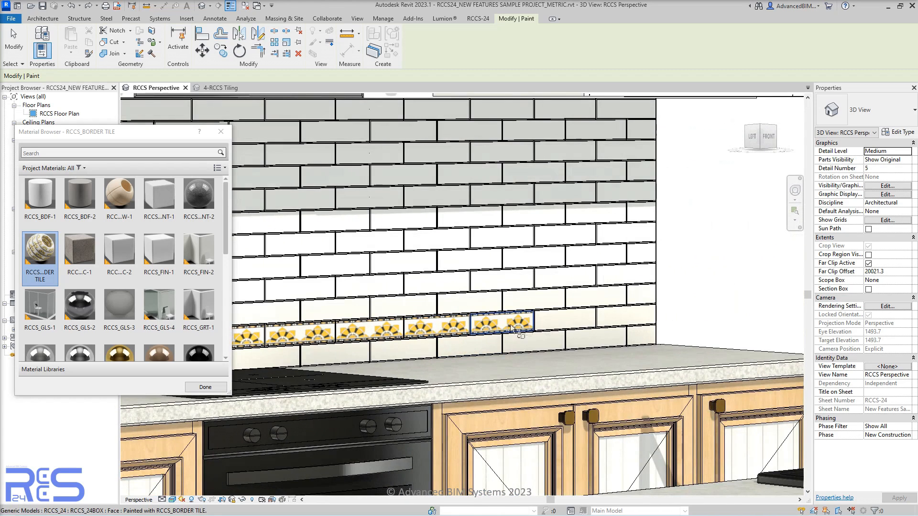
pyautogui.click(565, 324)
pyautogui.click(621, 324)
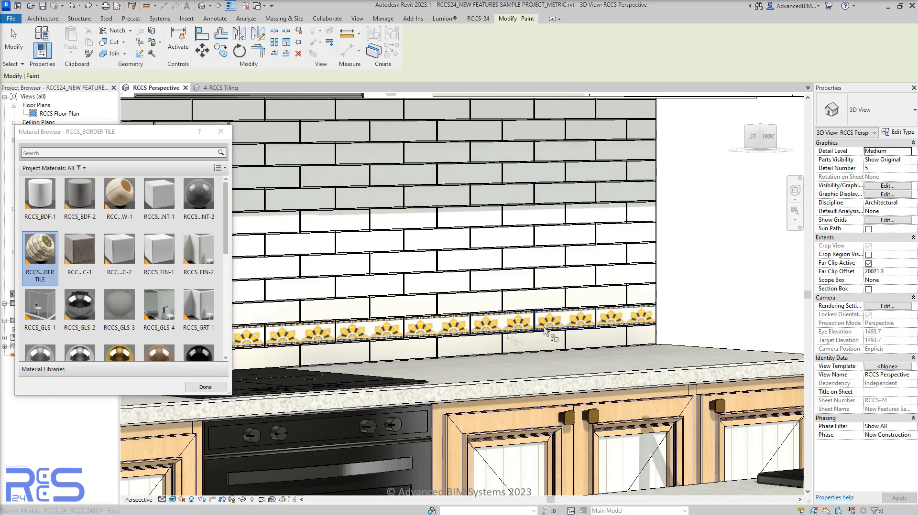
pyautogui.click(205, 386)
pyautogui.scroll(-5, 687, 362)
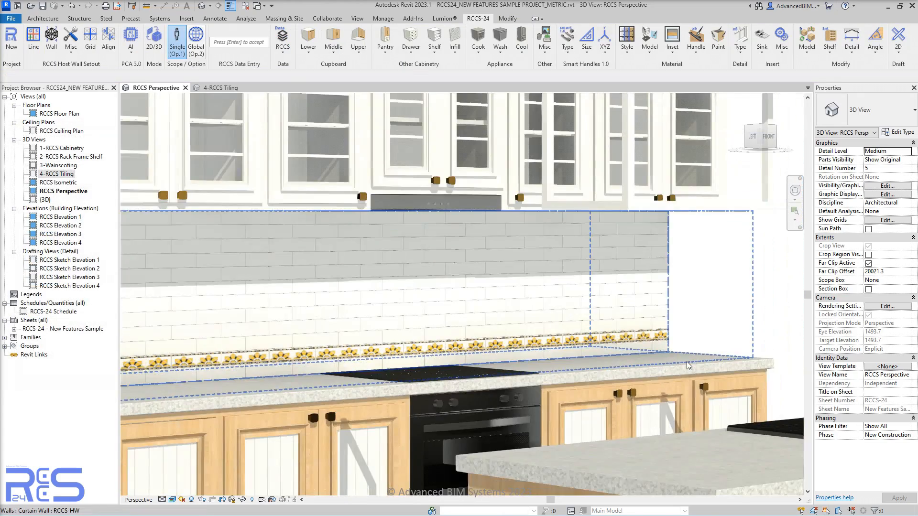
pyautogui.moveTo(546, 391); pyautogui.dragTo(580, 364, button='middle')
pyautogui.scroll(2, 282, 348)
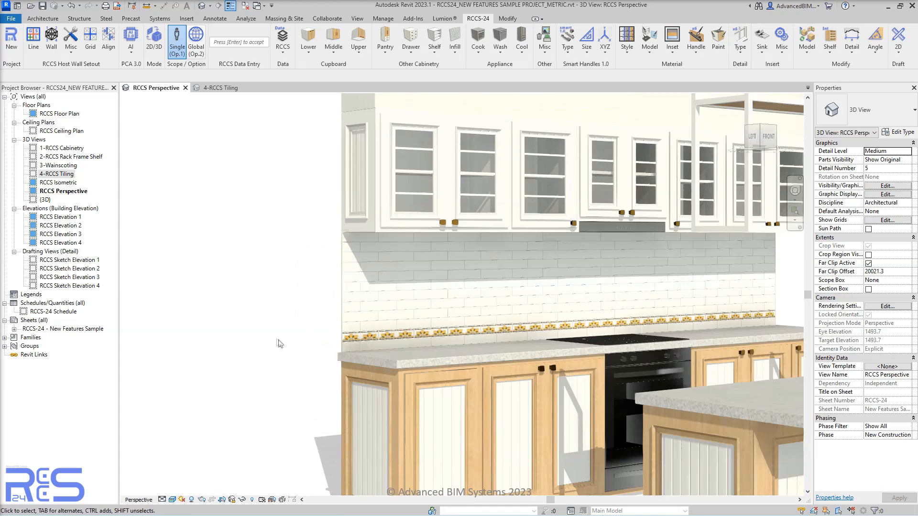
pyautogui.moveTo(272, 341); pyautogui.dragTo(233, 344, button='middle')
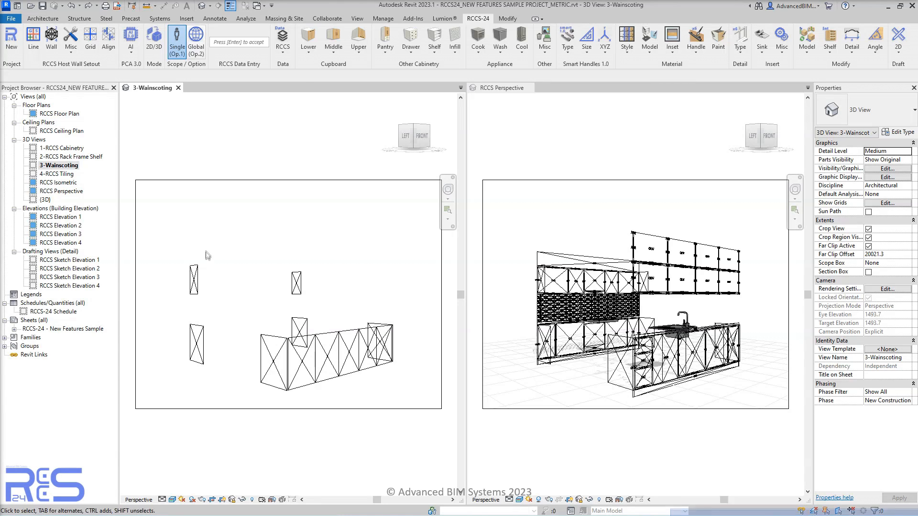
# Step: Examine the RCCS-HW host walls in the 3-Wainscoting view that cover the cabinet ends and the island's back and ends
pyautogui.click(193, 279)
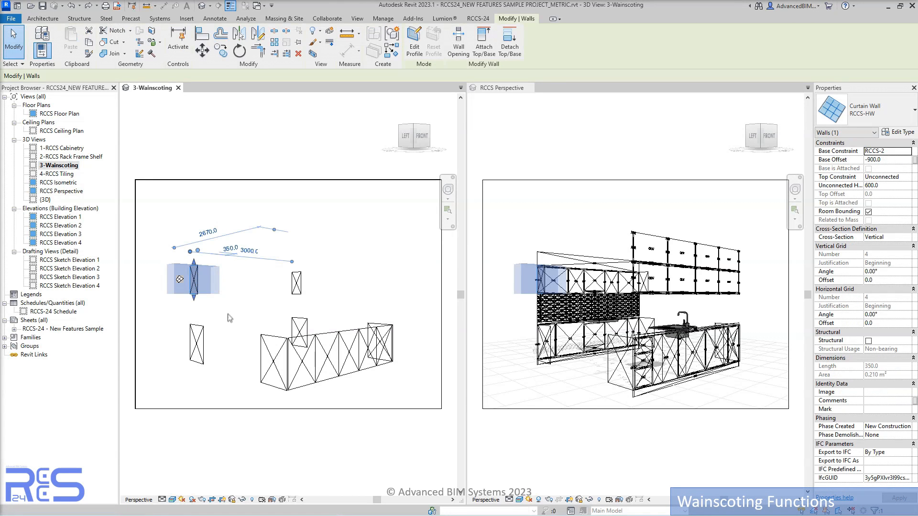
pyautogui.click(220, 329)
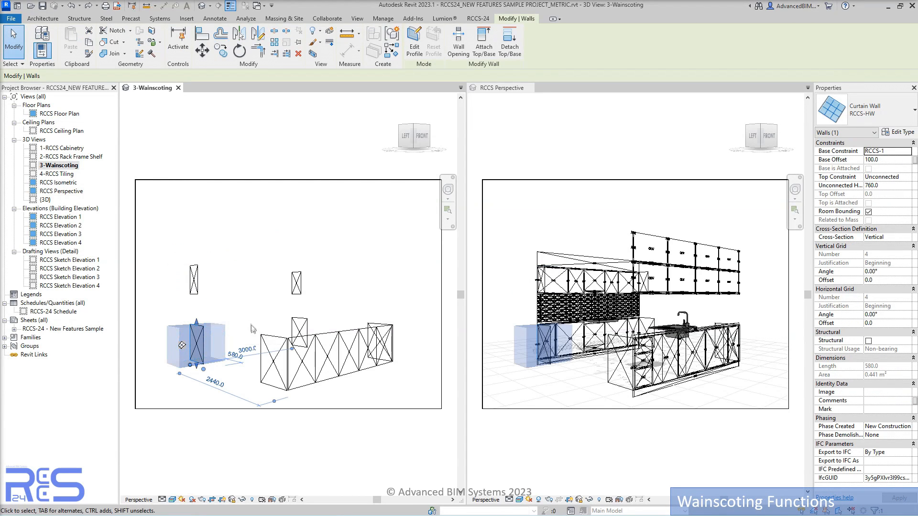
pyautogui.click(255, 339)
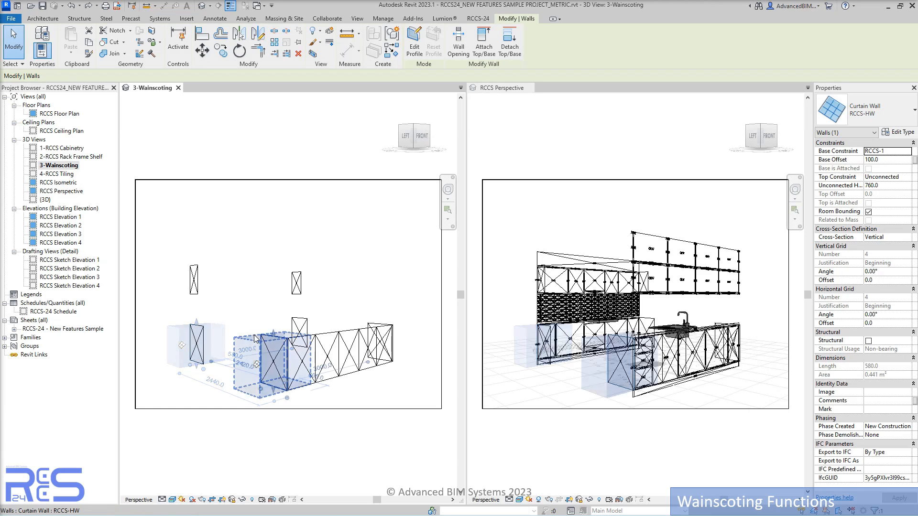
pyautogui.click(348, 328)
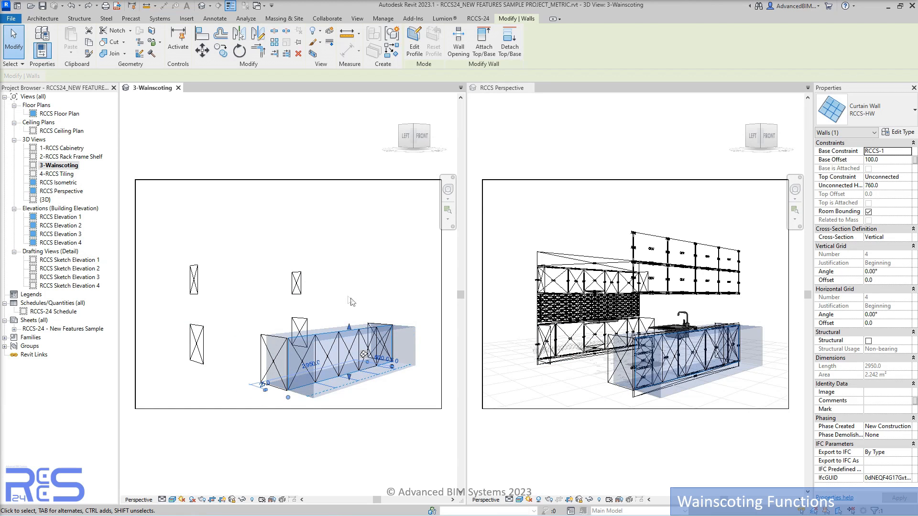
pyautogui.click(350, 300)
pyautogui.click(374, 323)
pyautogui.click(339, 299)
pyautogui.click(315, 321)
pyautogui.click(326, 292)
pyautogui.click(314, 291)
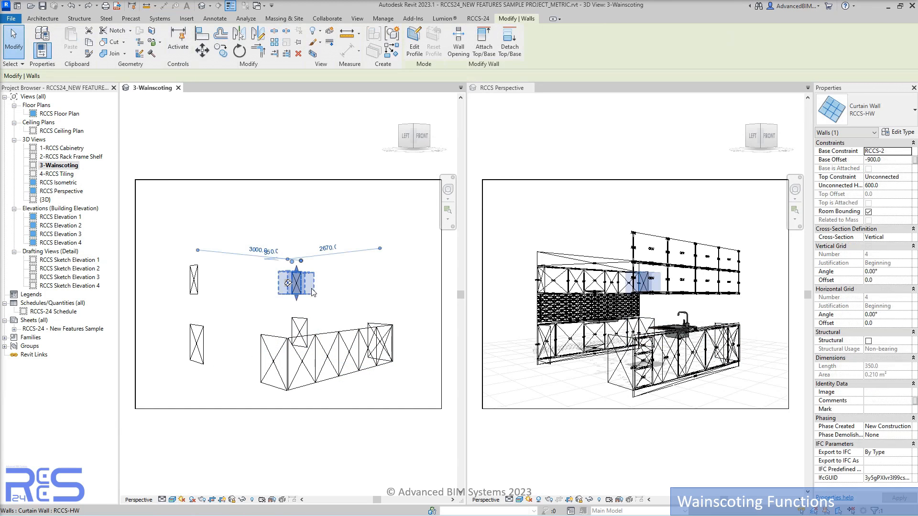
pyautogui.click(293, 211)
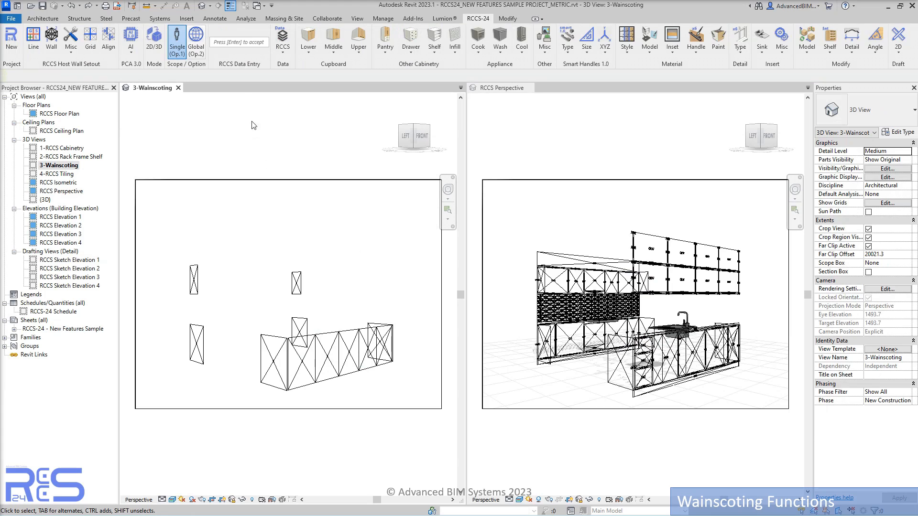
# Step: Populate all wainscoting host walls with 25 mm panels using global scope, and convert the RCCS Perspective model from 2D to 3D
pyautogui.click(196, 53)
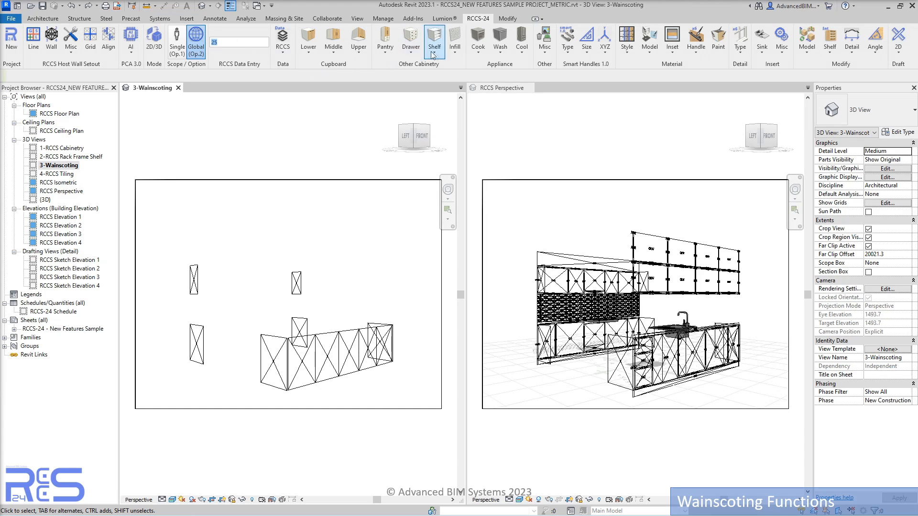
pyautogui.click(456, 55)
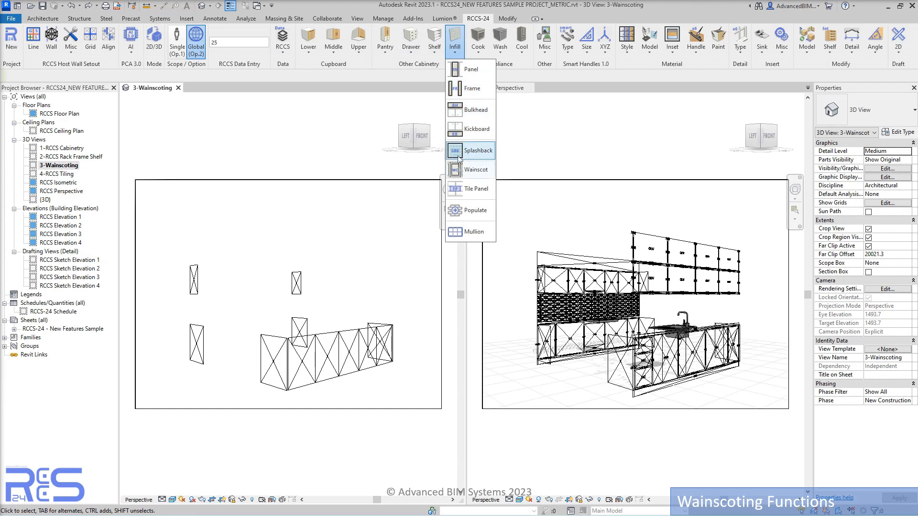
pyautogui.click(468, 211)
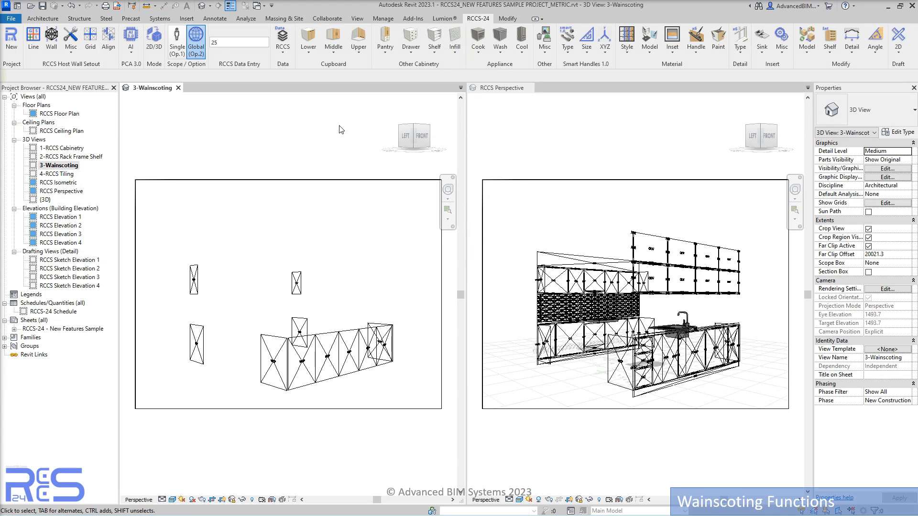
pyautogui.click(501, 93)
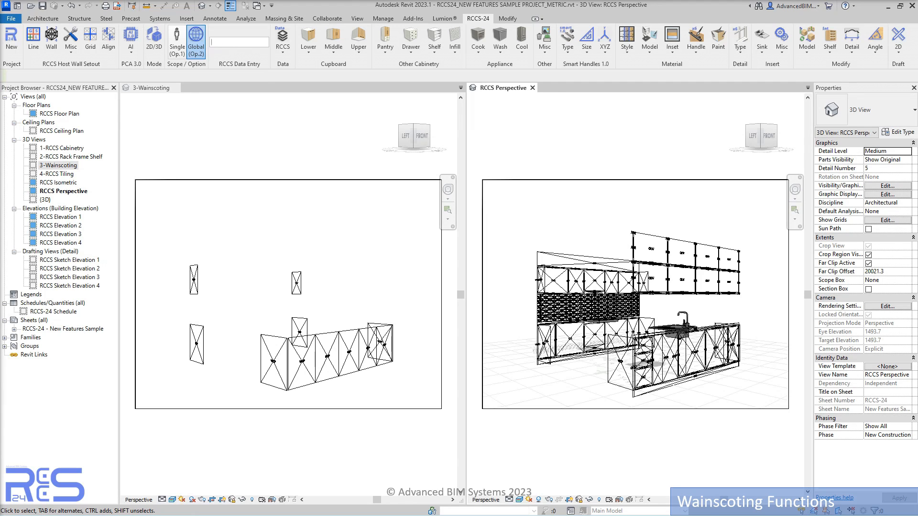
pyautogui.click(156, 49)
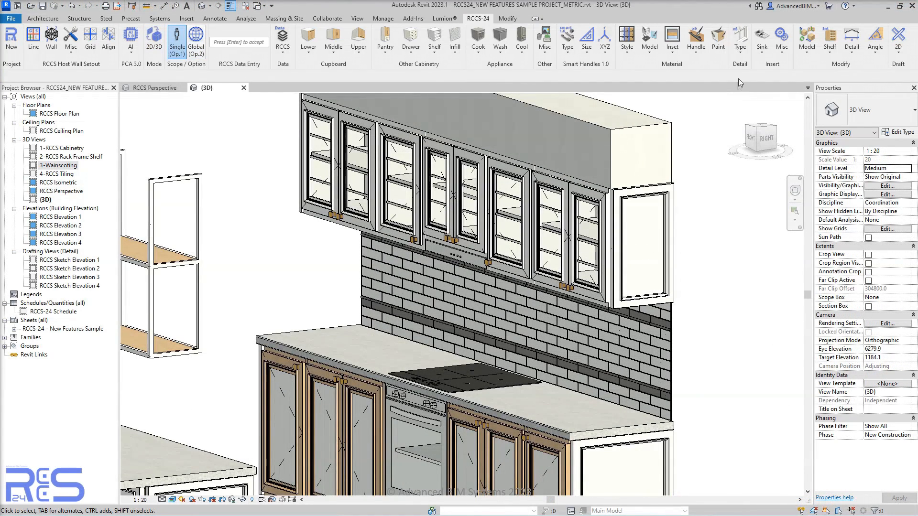
# Step: Switch on the Emboss detail for the wainscot panels on the upper and lower cabinet ends and around the island
pyautogui.click(741, 51)
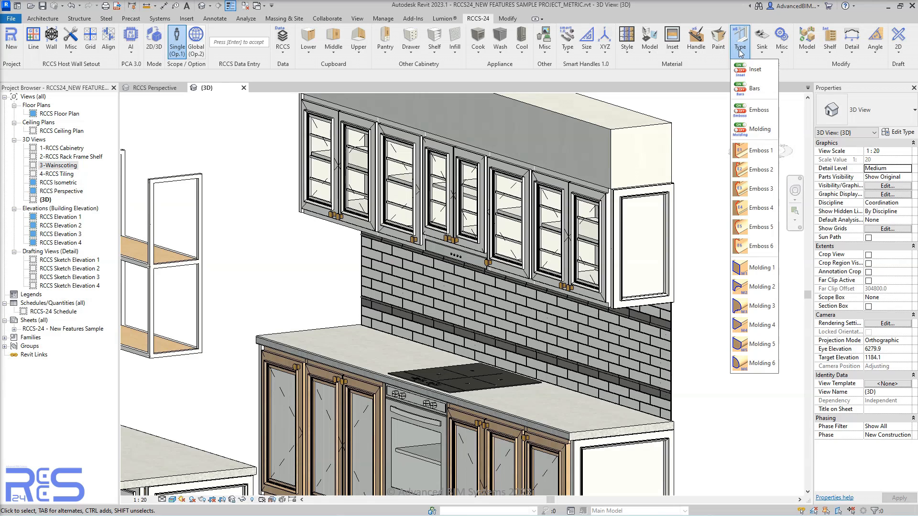
pyautogui.click(756, 110)
pyautogui.click(653, 244)
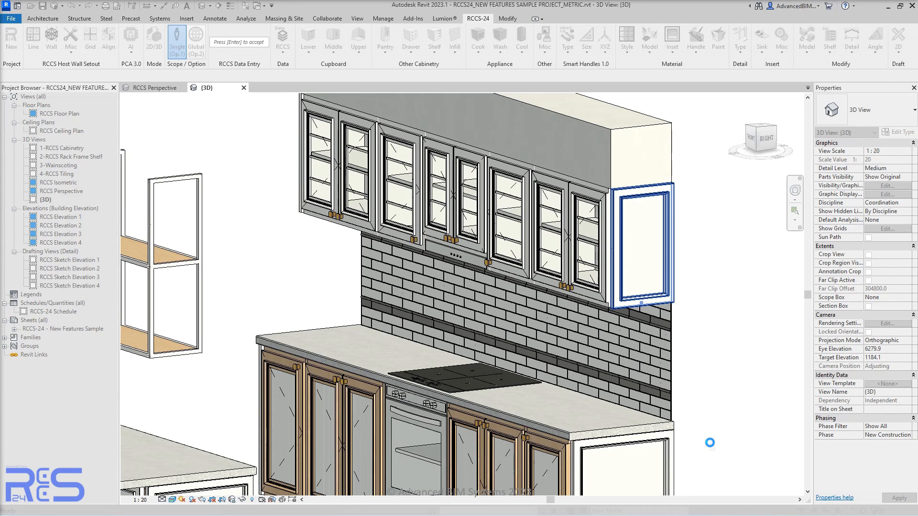
pyautogui.moveTo(709, 443); pyautogui.dragTo(753, 302, button='middle')
pyautogui.click(660, 369)
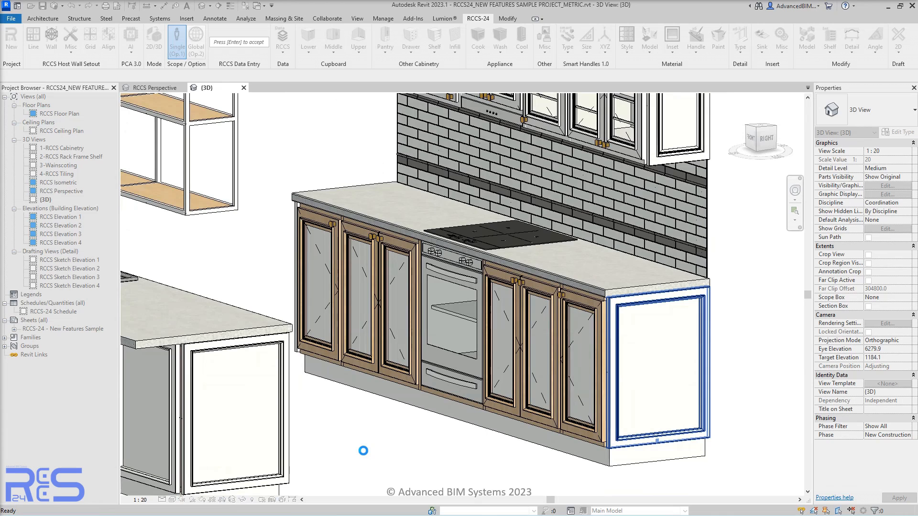
pyautogui.moveTo(359, 446); pyautogui.dragTo(670, 414, button='middle')
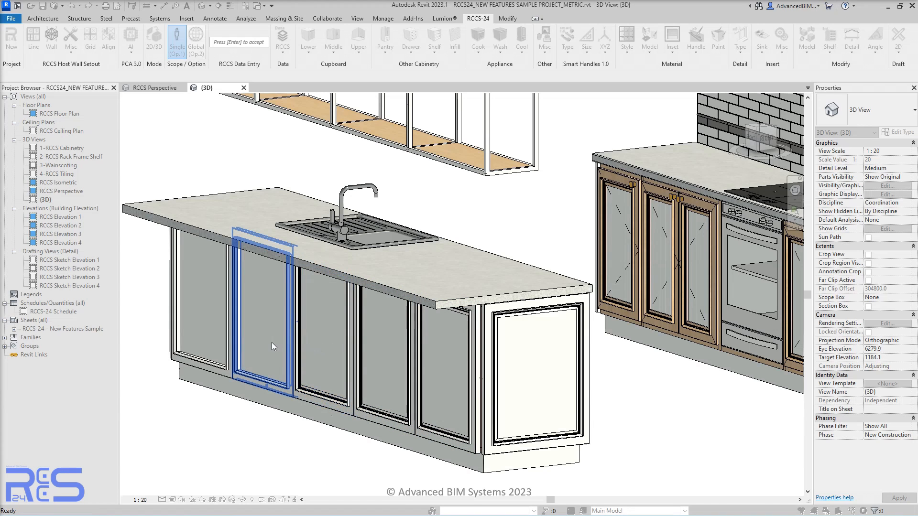
pyautogui.keyDown('shift'); pyautogui.moveTo(202, 436); pyautogui.dragTo(473, 439, button='middle'); pyautogui.keyUp('shift')
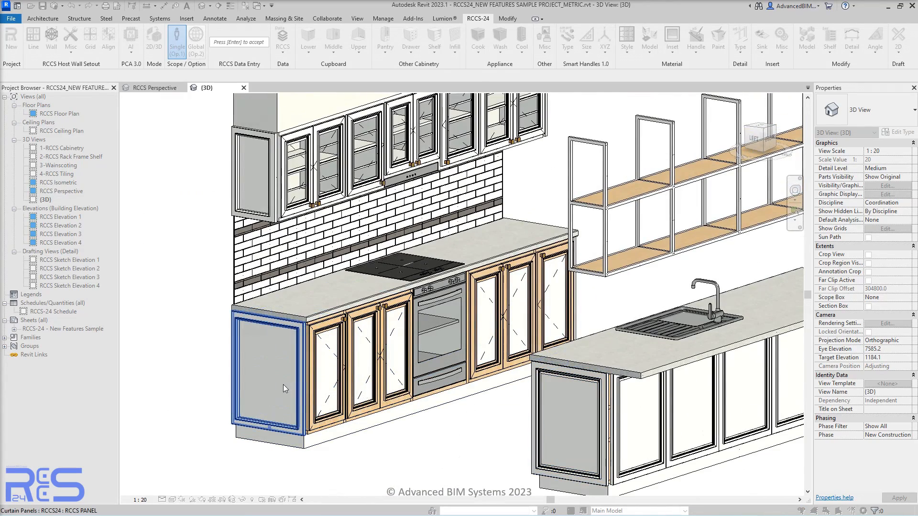
pyautogui.click(257, 194)
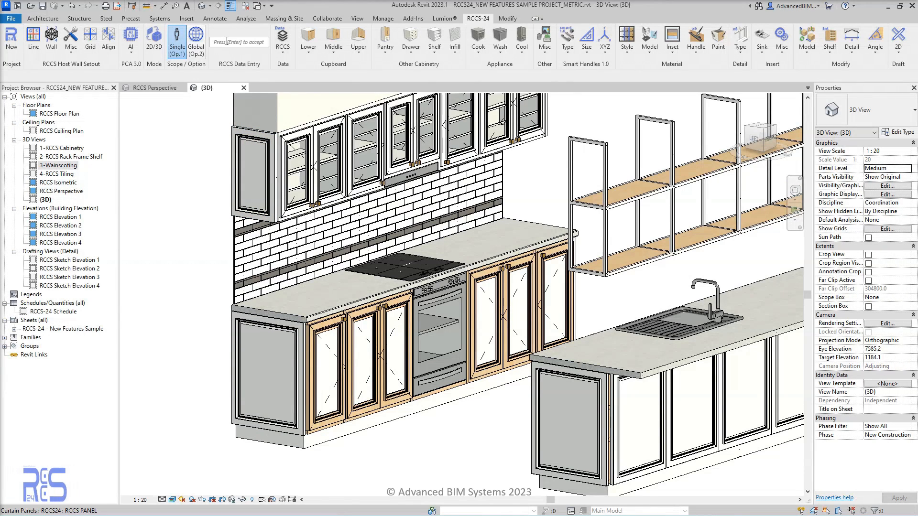
# Step: Offset the wainscot panels on the upper and lower cabinet ends and around the island by -25 mm
pyautogui.click(230, 43)
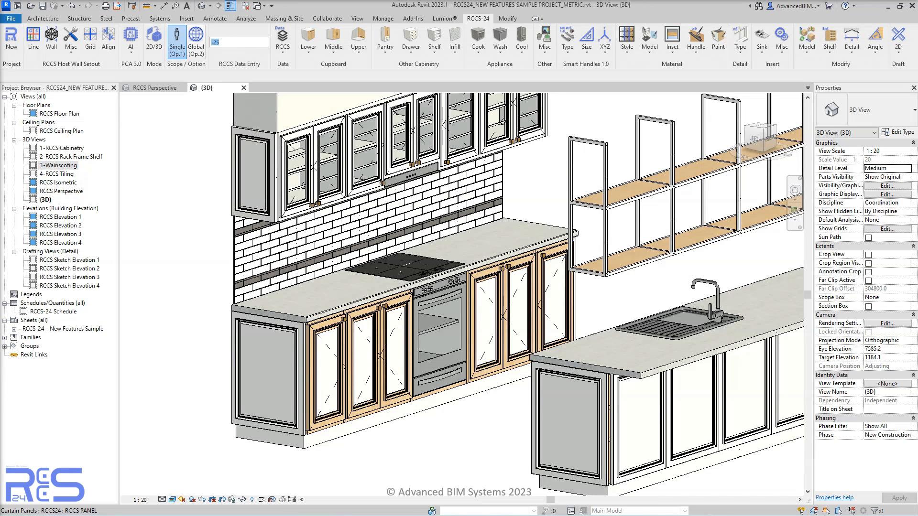
pyautogui.click(808, 56)
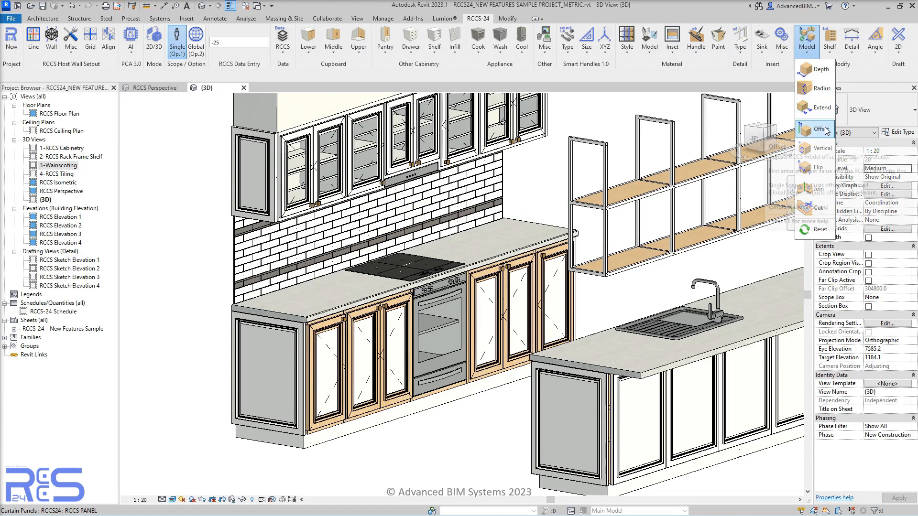
pyautogui.click(825, 130)
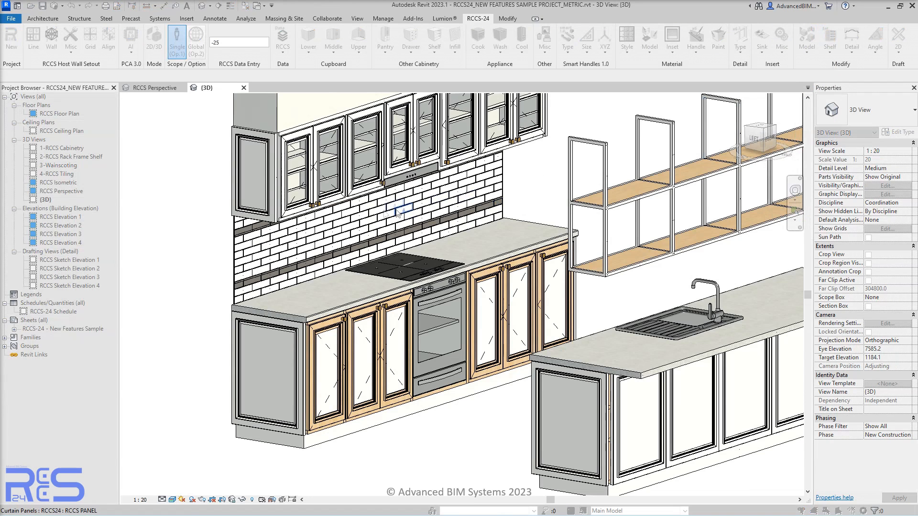
pyautogui.click(260, 188)
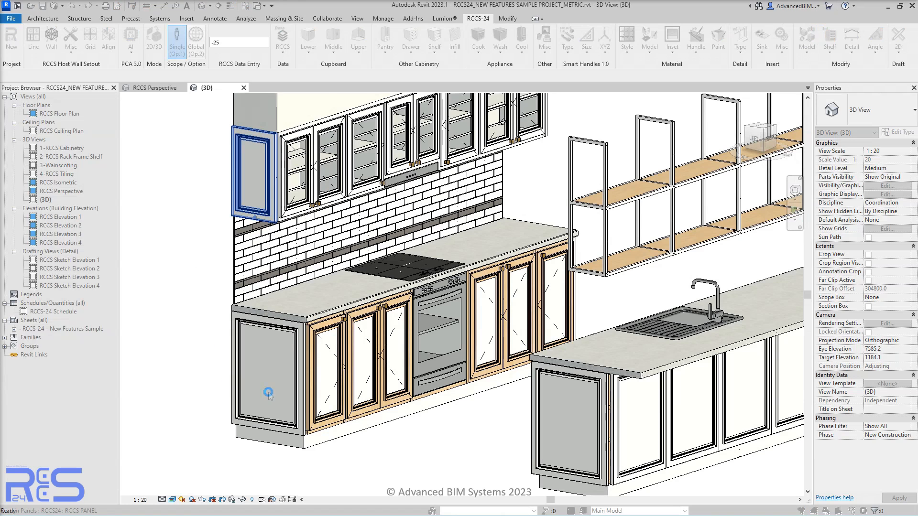
pyautogui.click(279, 406)
pyautogui.keyDown('shift'); pyautogui.moveTo(461, 429); pyautogui.dragTo(257, 315, button='middle'); pyautogui.keyUp('shift')
pyautogui.click(339, 332)
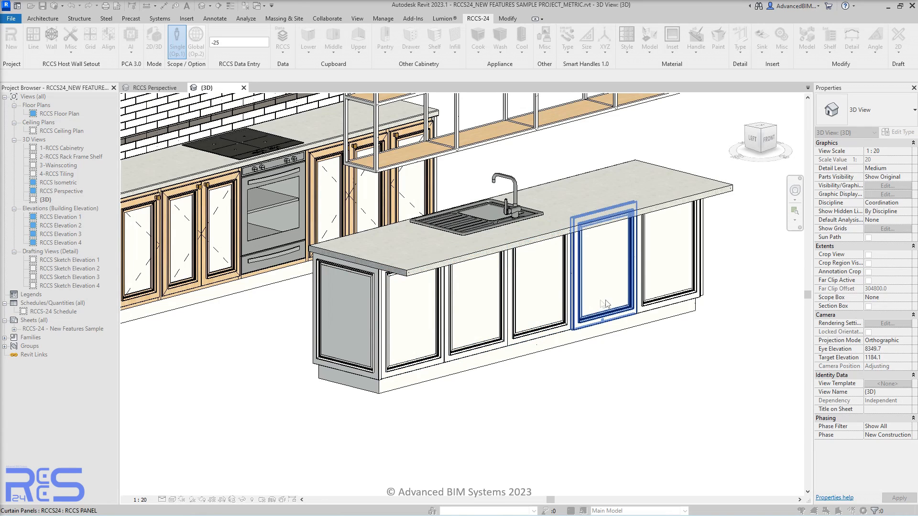
pyautogui.keyDown('shift'); pyautogui.moveTo(662, 355); pyautogui.dragTo(418, 375, button='middle'); pyautogui.keyUp('shift')
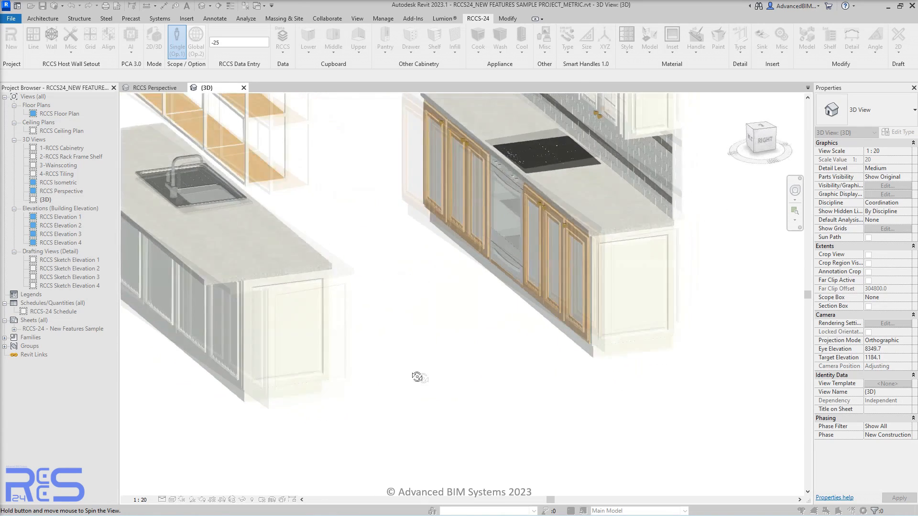
pyautogui.keyDown('shift'); pyautogui.moveTo(436, 291); pyautogui.dragTo(503, 379, button='middle'); pyautogui.keyUp('shift')
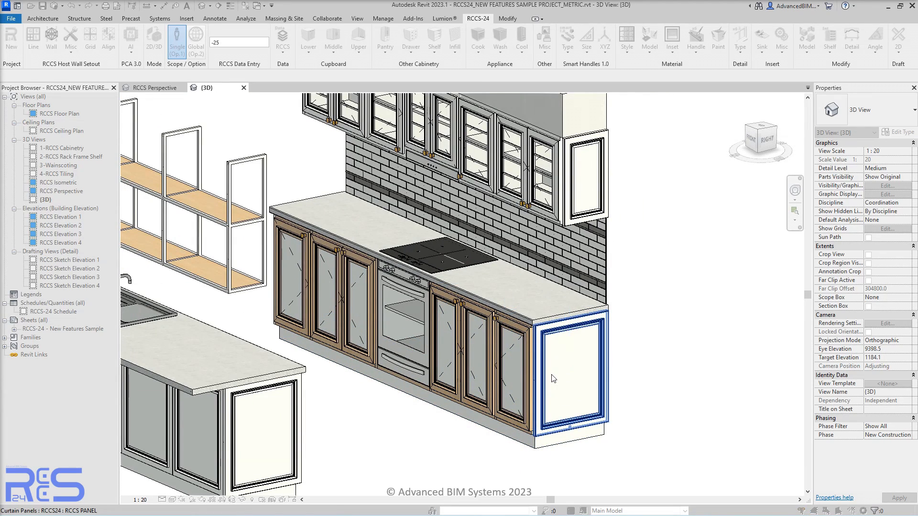
pyautogui.rightClick(658, 215)
pyautogui.click(674, 222)
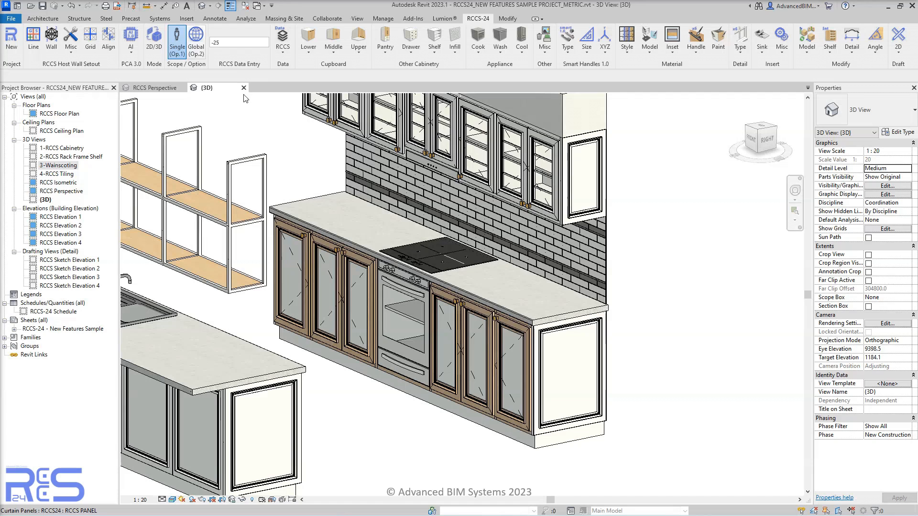
# Step: Set the frame width to 100 for the wainscot panels on the upper and lower cabinet ends and around the island
pyautogui.click(236, 44)
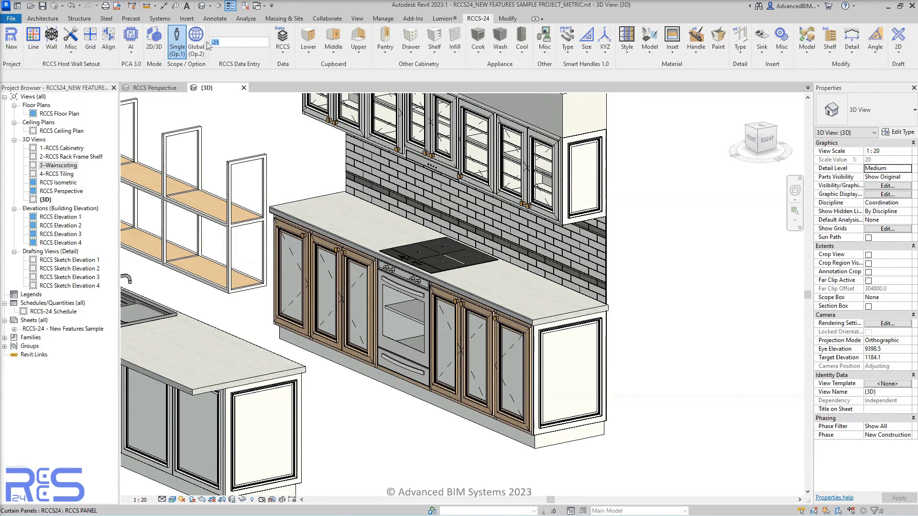
pyautogui.write('100')
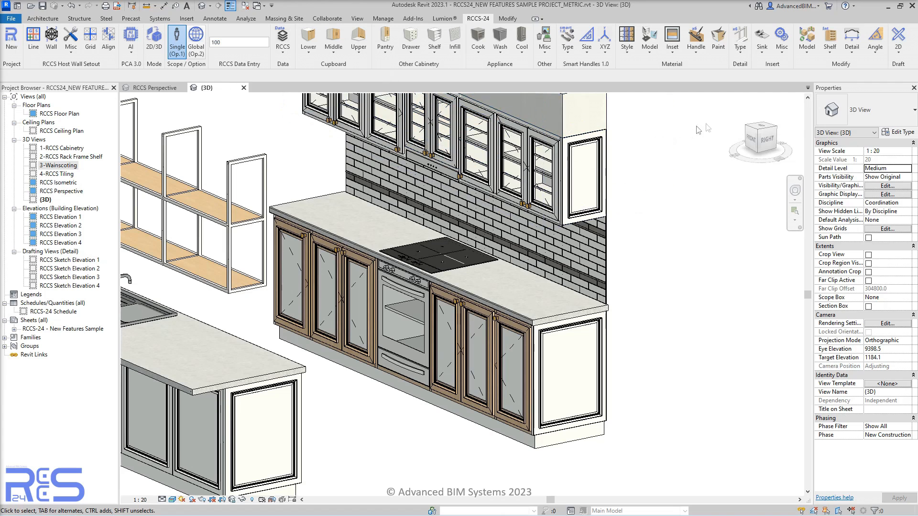
pyautogui.click(849, 55)
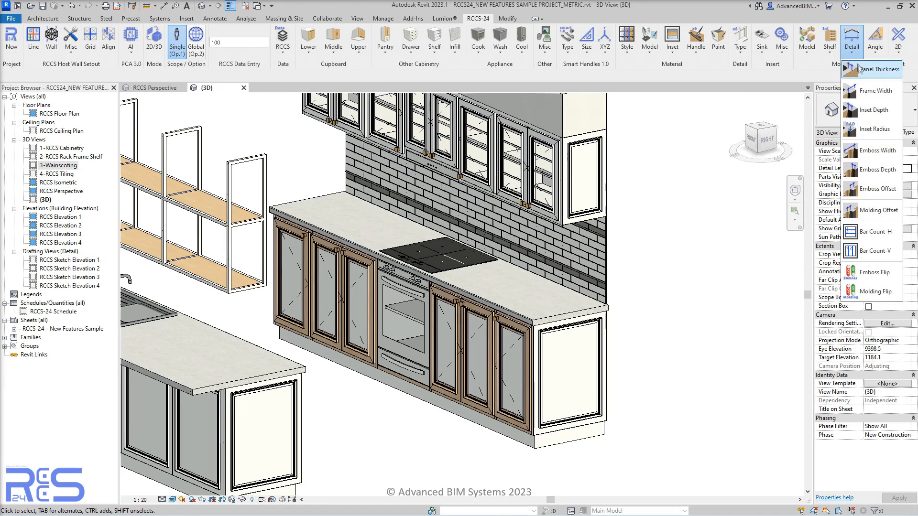
pyautogui.click(870, 91)
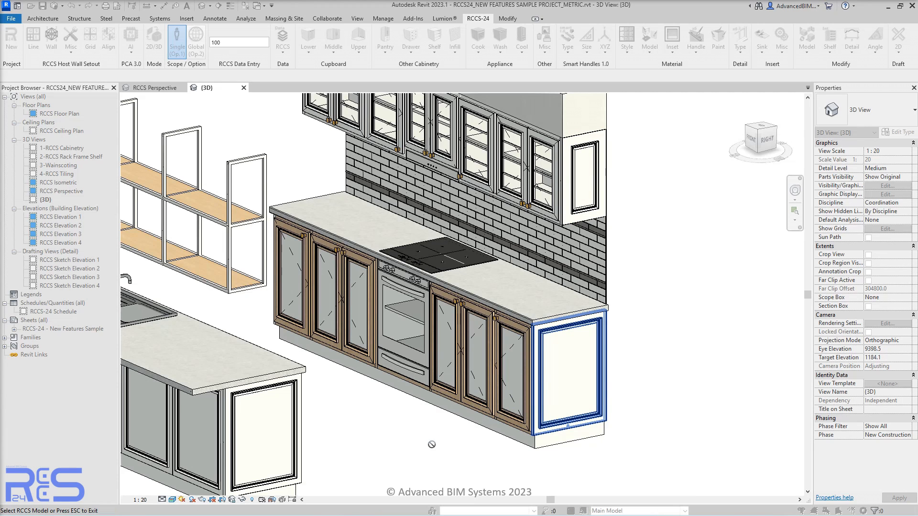
pyautogui.moveTo(399, 424); pyautogui.dragTo(615, 386, button='middle')
pyautogui.click(475, 397)
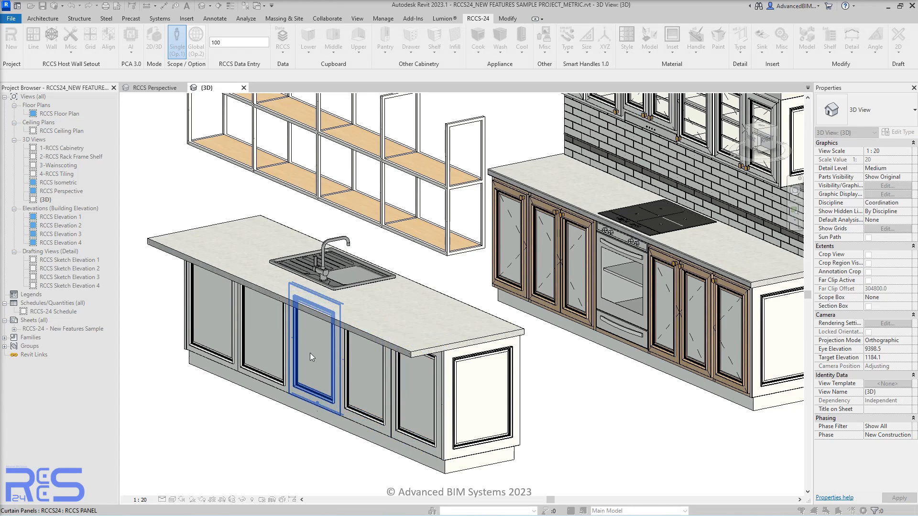
pyautogui.keyDown('shift'); pyautogui.moveTo(203, 322); pyautogui.dragTo(438, 344, button='middle'); pyautogui.keyUp('shift')
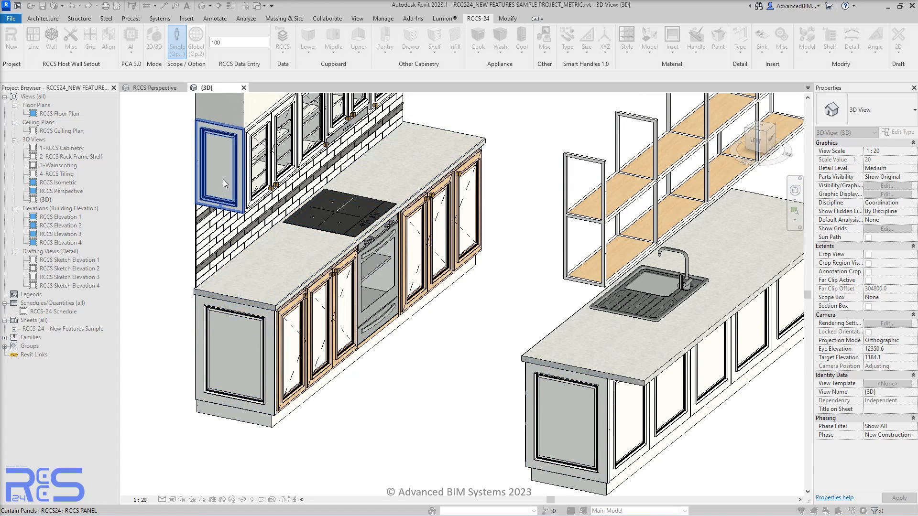
pyautogui.rightClick(150, 175)
pyautogui.click(163, 181)
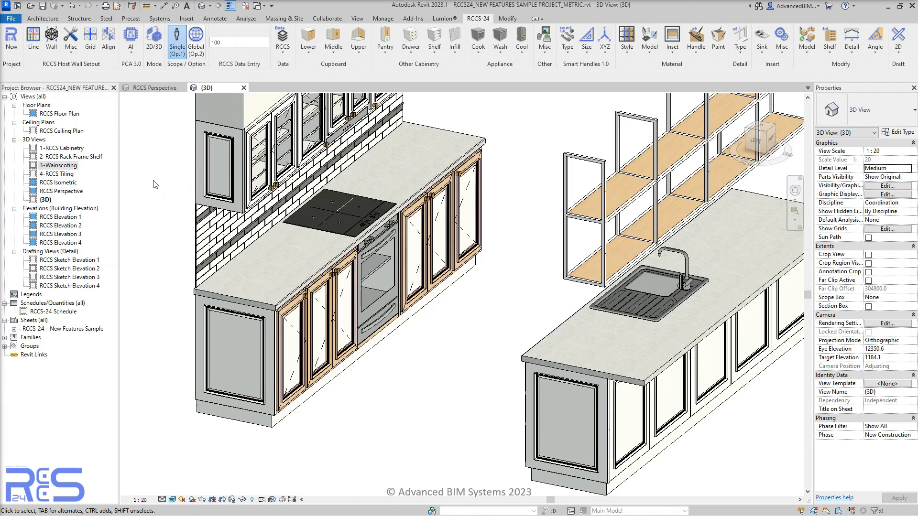
# Step: Set the model radius to 0 for the wainscot panels around the island
pyautogui.click(236, 43)
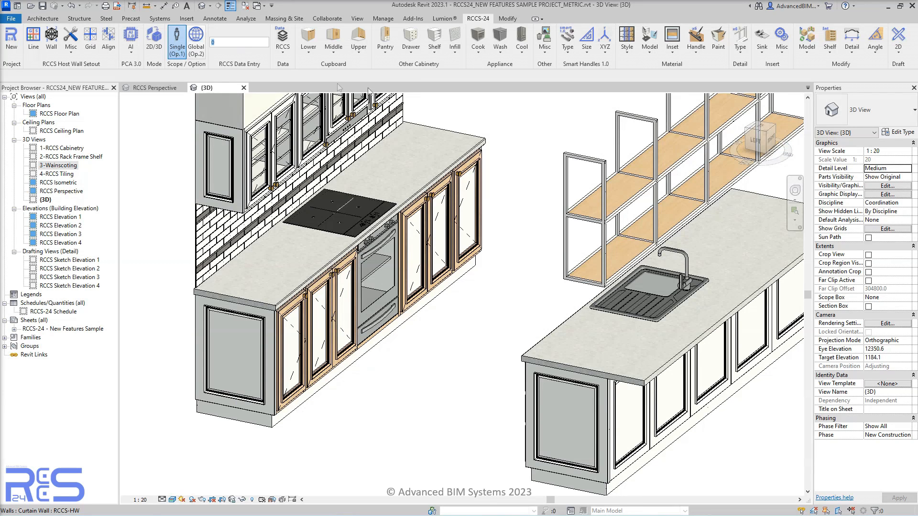
pyautogui.click(813, 54)
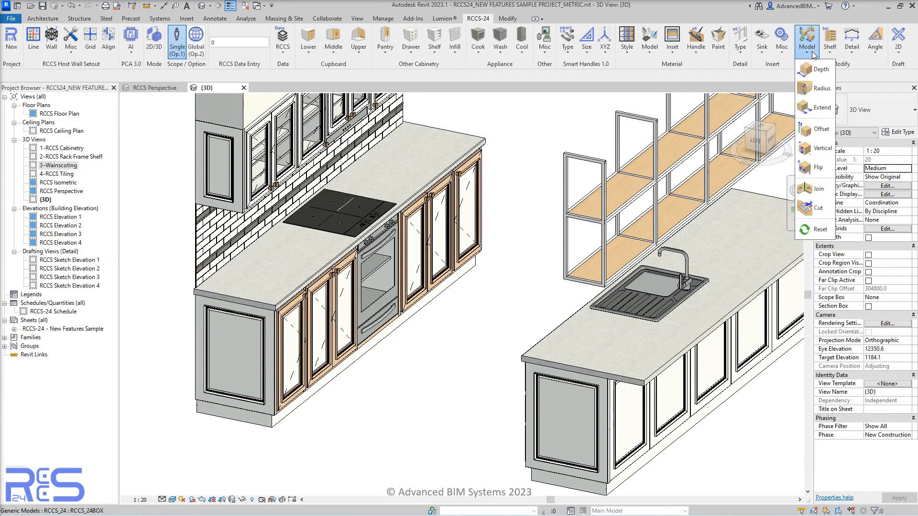
pyautogui.click(822, 89)
pyautogui.keyDown('shift'); pyautogui.moveTo(522, 327); pyautogui.dragTo(481, 283, button='middle'); pyautogui.keyUp('shift')
pyautogui.moveTo(480, 283); pyautogui.dragTo(326, 211, button='middle')
pyautogui.scroll(5, 407, 317)
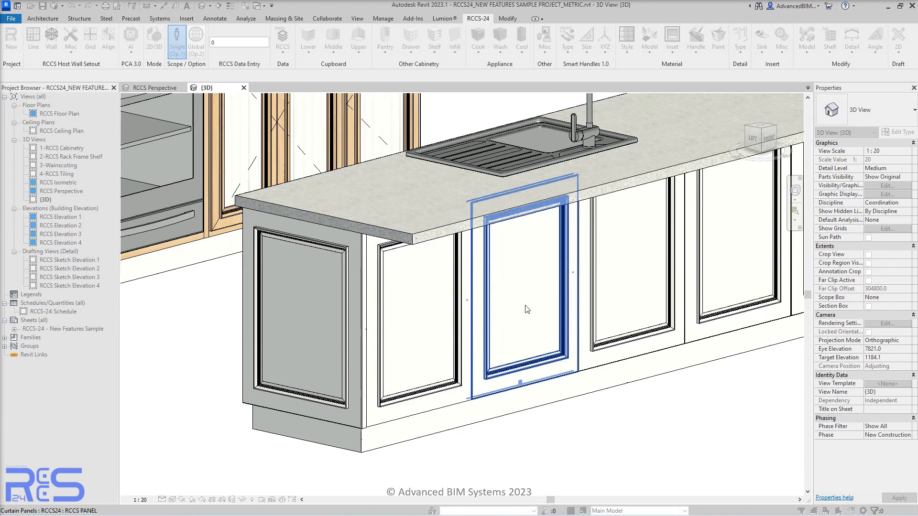
pyautogui.moveTo(622, 289); pyautogui.dragTo(537, 277, button='middle')
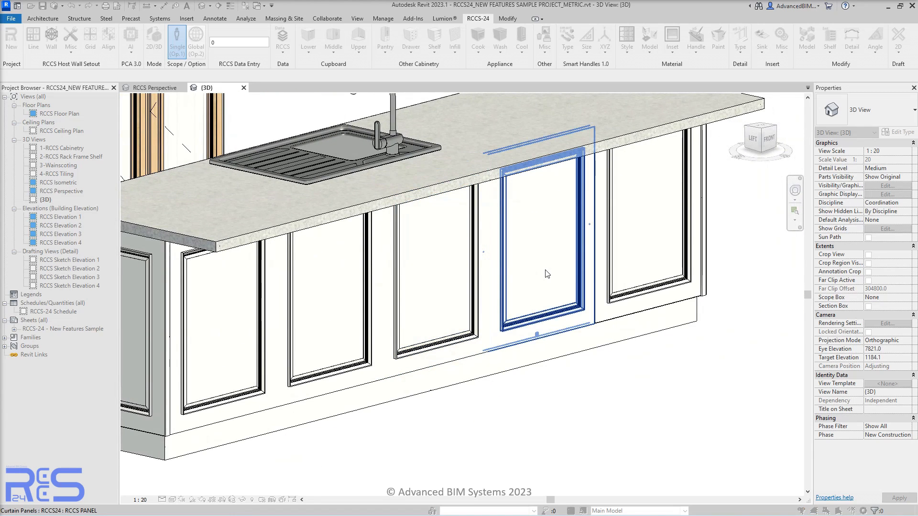
pyautogui.rightClick(701, 356)
pyautogui.click(729, 360)
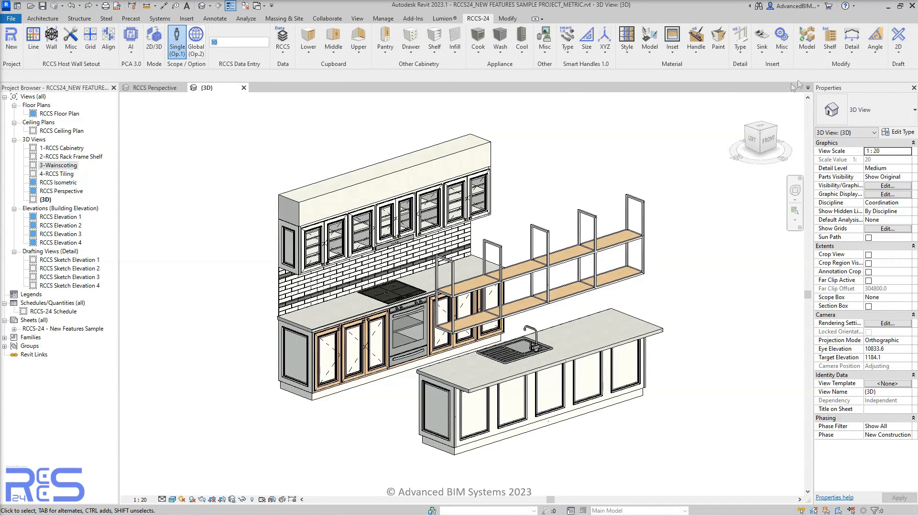
# Step: Set the inset depth to 10 for the wainscot panels on the left ends of the upper and lower cabinets
pyautogui.click(852, 39)
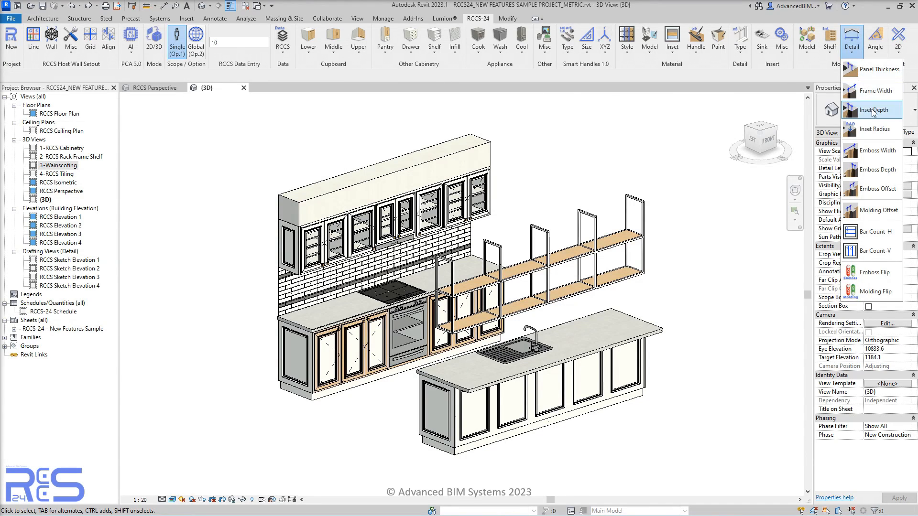
pyautogui.click(872, 111)
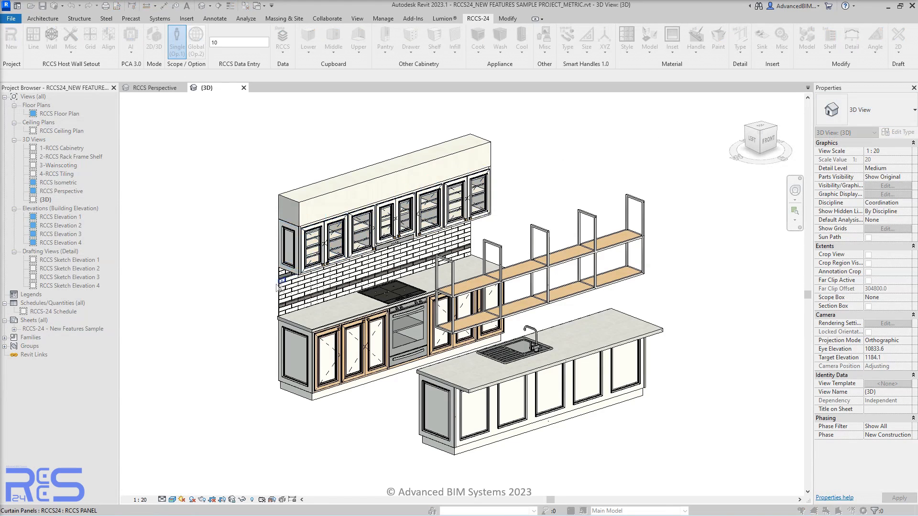
pyautogui.scroll(10, 279, 271)
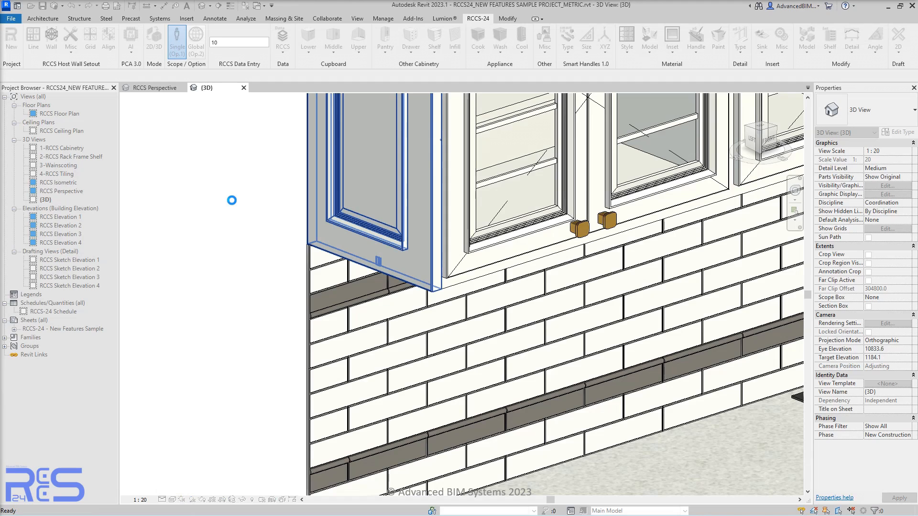
pyautogui.scroll(-2, 232, 196)
pyautogui.moveTo(225, 306); pyautogui.dragTo(176, 141, button='middle')
pyautogui.click(266, 283)
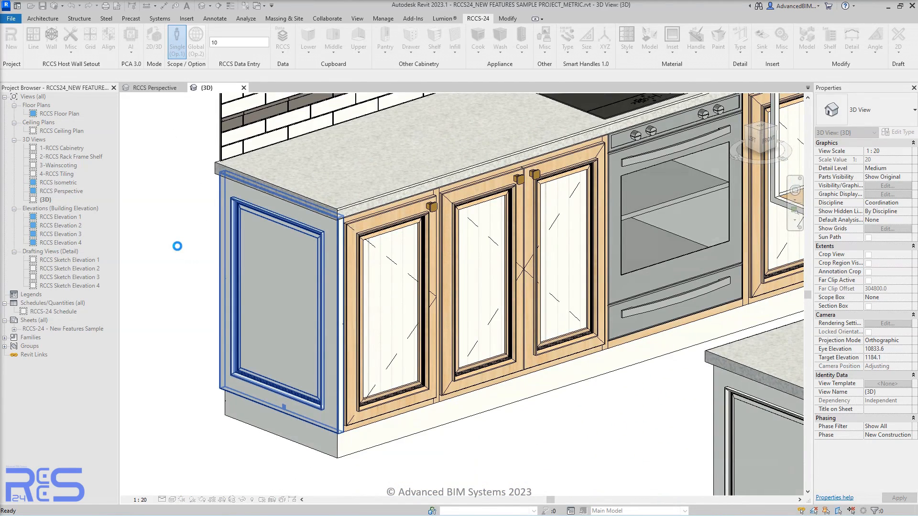
pyautogui.scroll(-2, 172, 233)
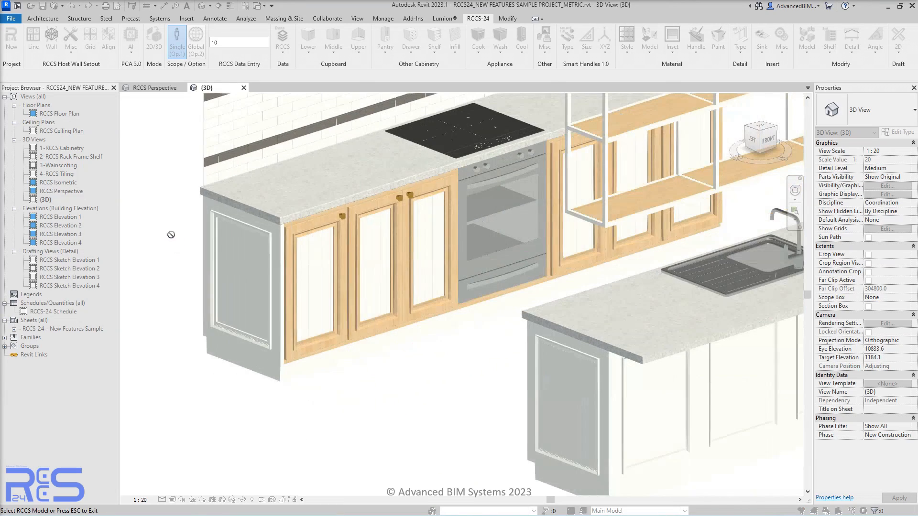
# Step: Apply the inset depth of 10 to the wainscot panels on the island's left end and along its back
pyautogui.moveTo(494, 382); pyautogui.dragTo(264, 346, button='middle')
pyautogui.click(351, 371)
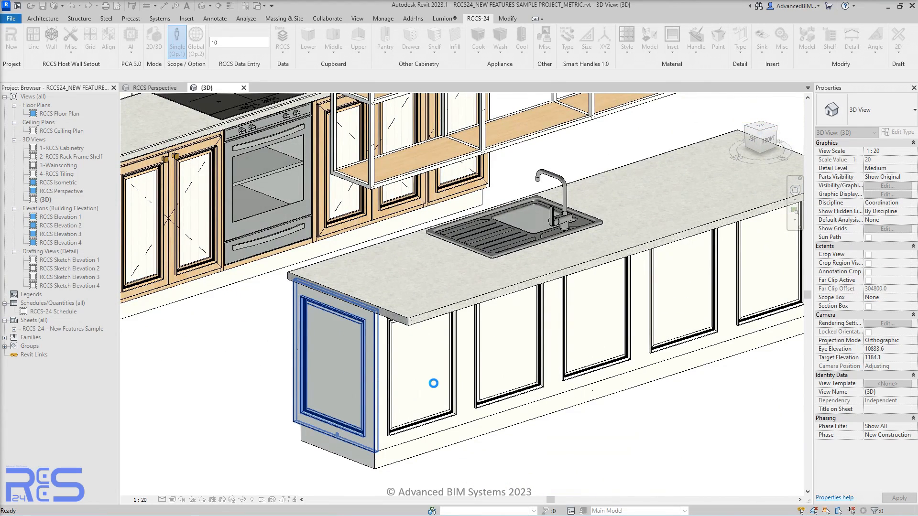
pyautogui.click(435, 384)
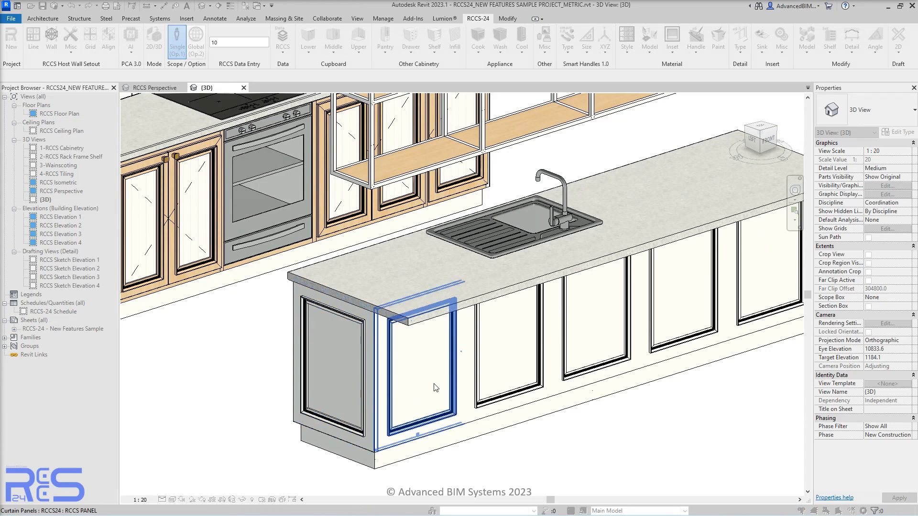
pyautogui.click(518, 363)
pyautogui.click(598, 344)
pyautogui.click(681, 316)
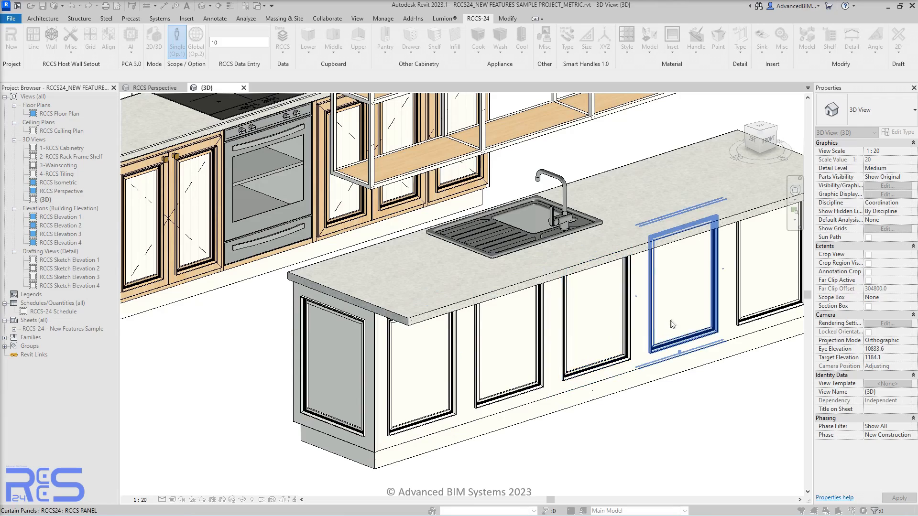
pyautogui.click(770, 287)
# Step: Apply the inset depth of 10 to the wainscot panels on the right ends of the island and the upper and lower cabinets
pyautogui.scroll(-5, 615, 375)
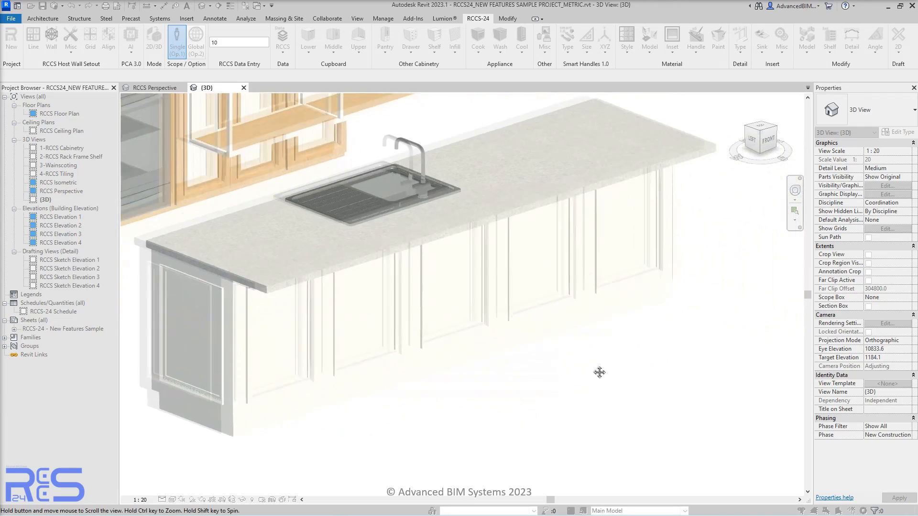
pyautogui.keyDown('shift'); pyautogui.moveTo(592, 373); pyautogui.dragTo(431, 362, button='middle'); pyautogui.keyUp('shift')
pyautogui.scroll(3, 459, 340)
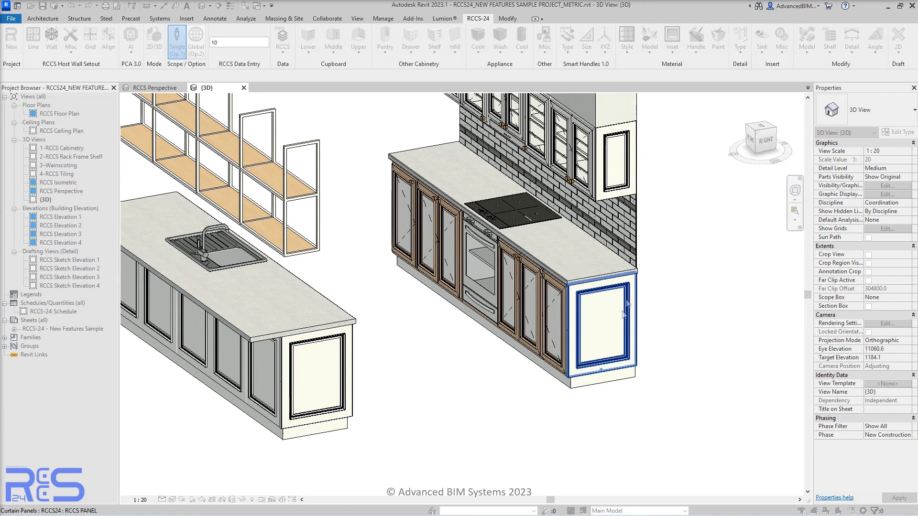
pyautogui.rightClick(658, 168)
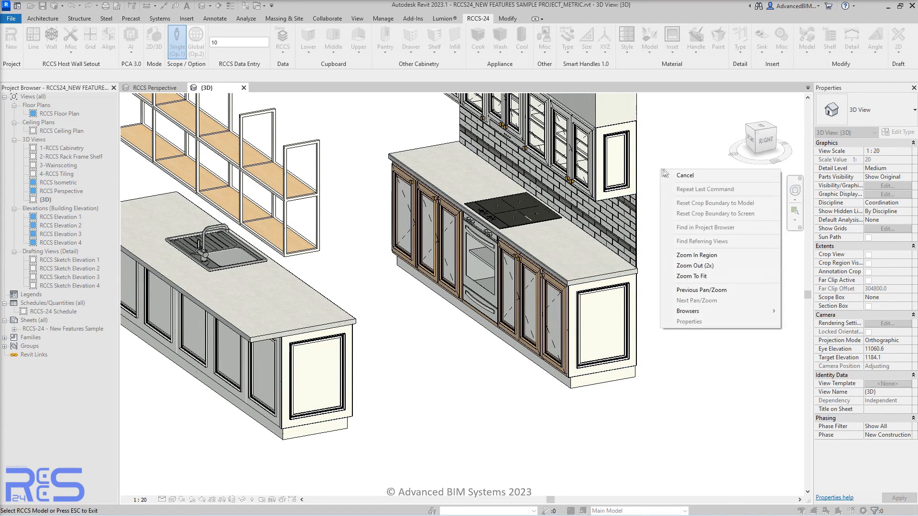
pyautogui.click(679, 176)
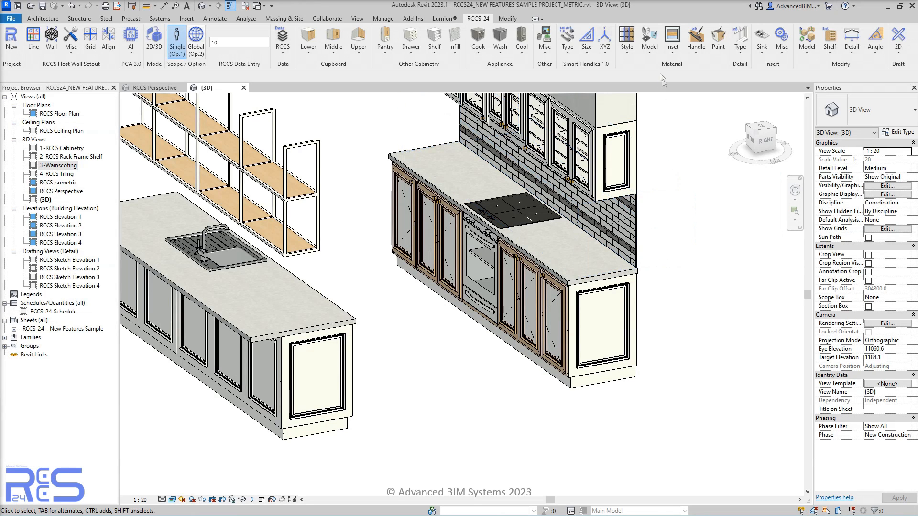
# Step: Apply the Wood-V model material to the wainscot panels on the lower cabinet ends and around the island
pyautogui.click(654, 56)
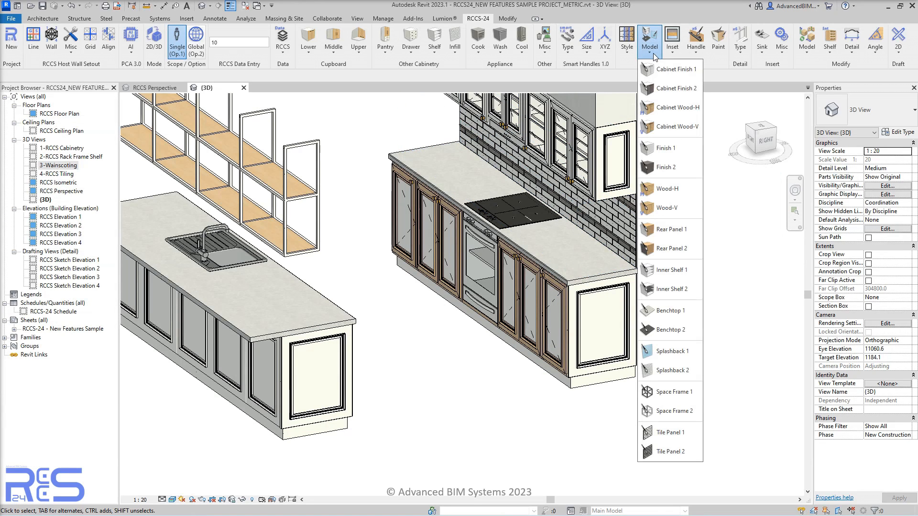
pyautogui.click(661, 208)
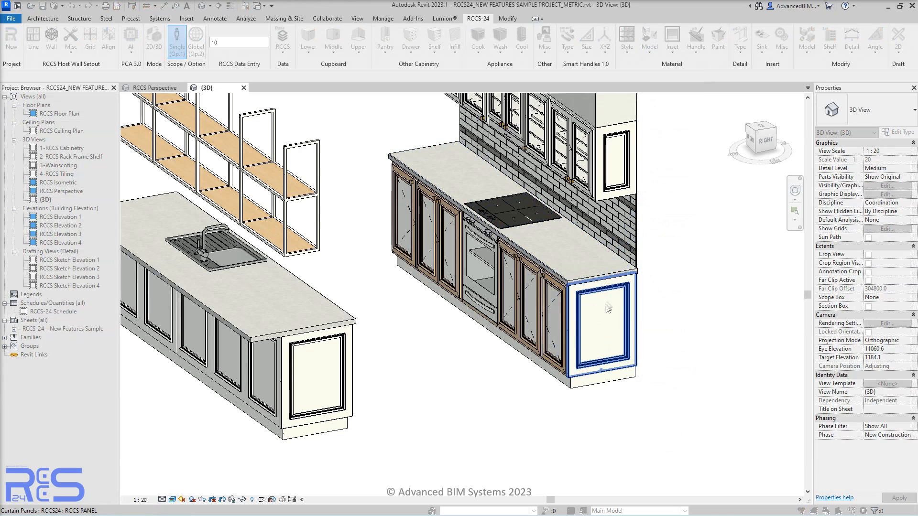
pyautogui.click(603, 320)
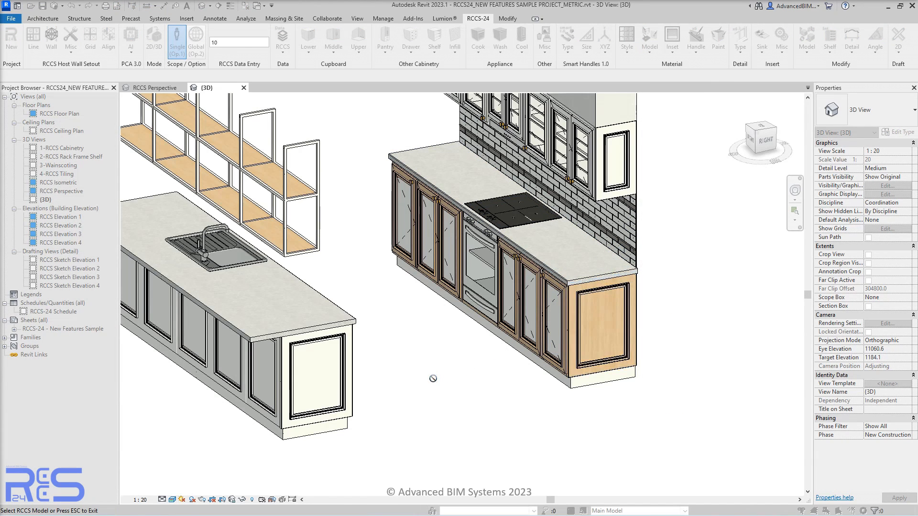
pyautogui.moveTo(433, 377); pyautogui.dragTo(542, 416, button='middle')
pyautogui.click(445, 411)
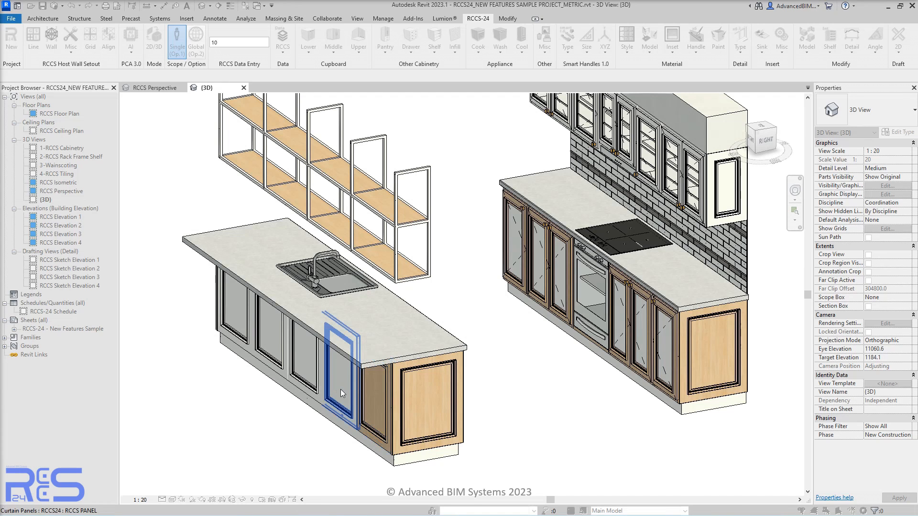
pyautogui.click(303, 365)
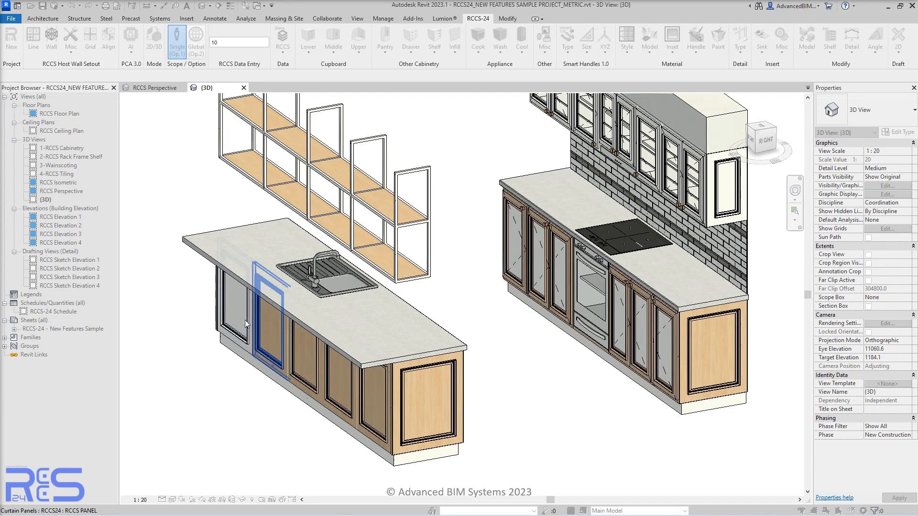
pyautogui.keyDown('shift'); pyautogui.moveTo(273, 334); pyautogui.dragTo(462, 399, button='middle'); pyautogui.keyUp('shift')
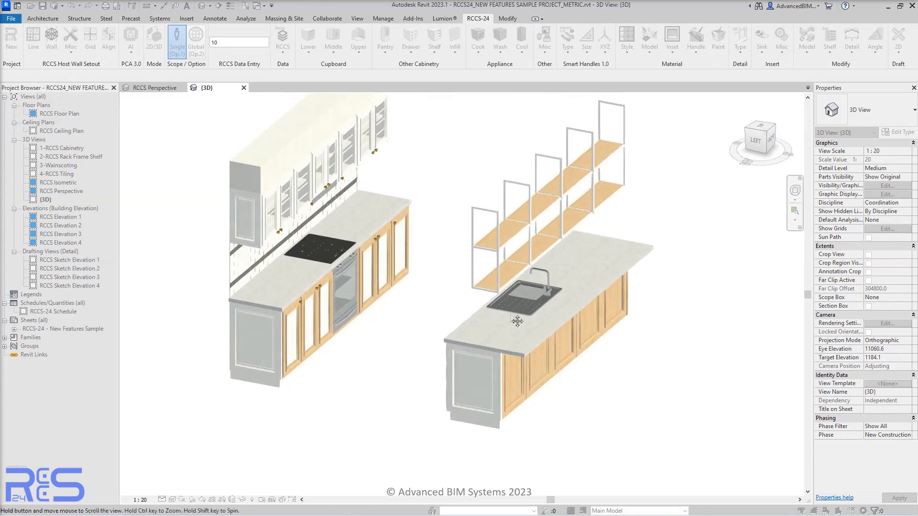
pyautogui.click(262, 349)
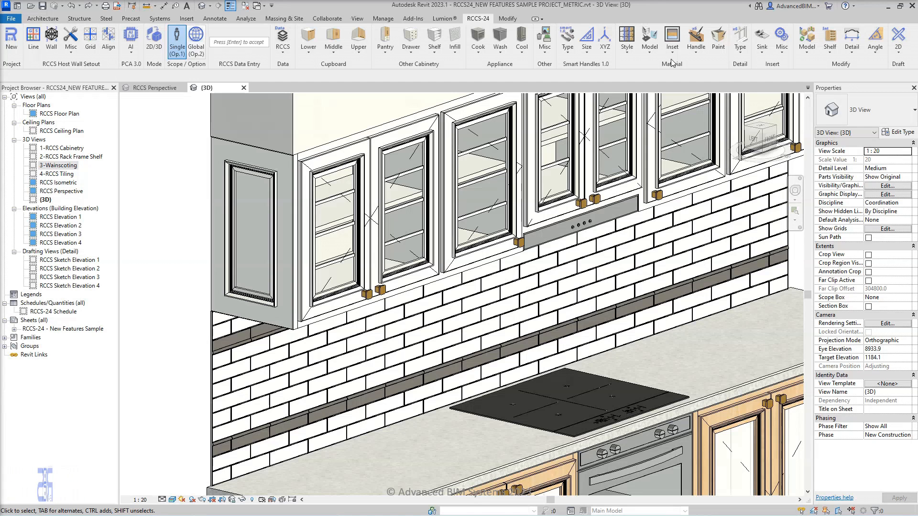
# Step: Apply the Finish 1 Boards inset material to the wainscot panels on the left ends of the upper and lower cabinets
pyautogui.click(672, 54)
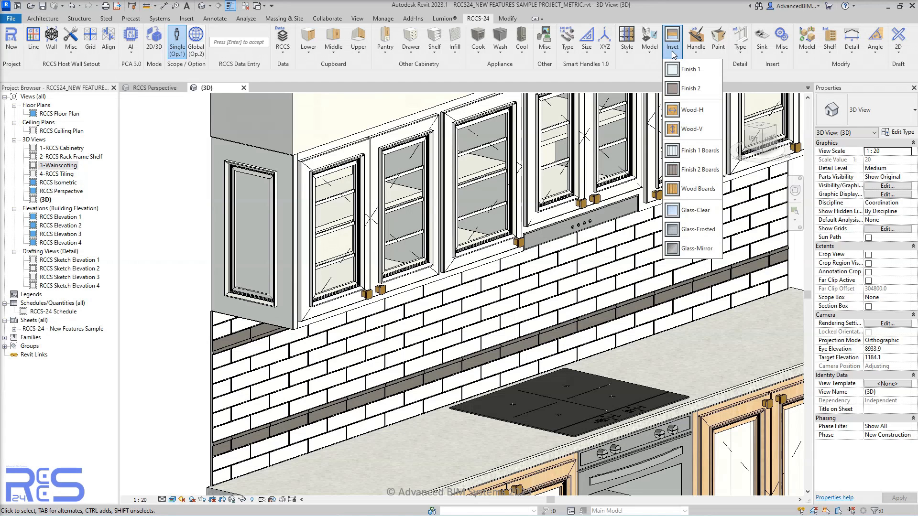
pyautogui.click(692, 152)
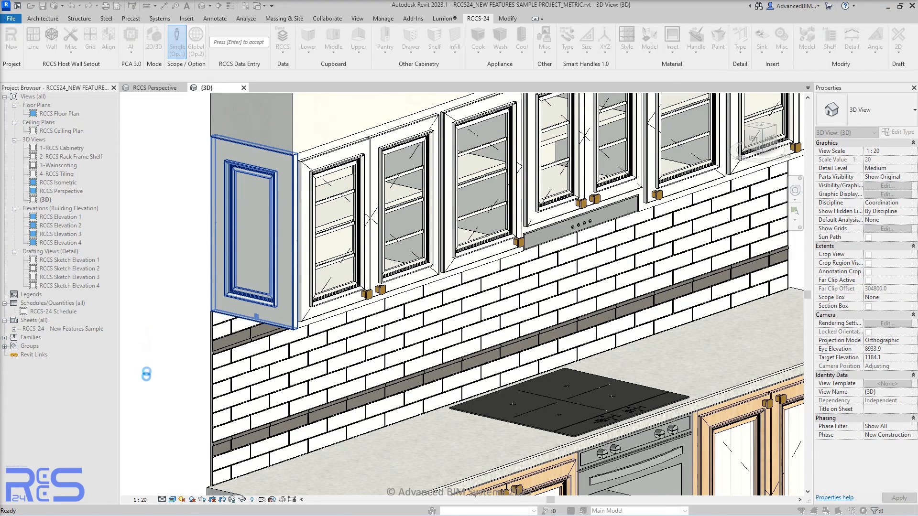
pyautogui.moveTo(147, 390); pyautogui.dragTo(129, 102, button='middle')
pyautogui.click(232, 283)
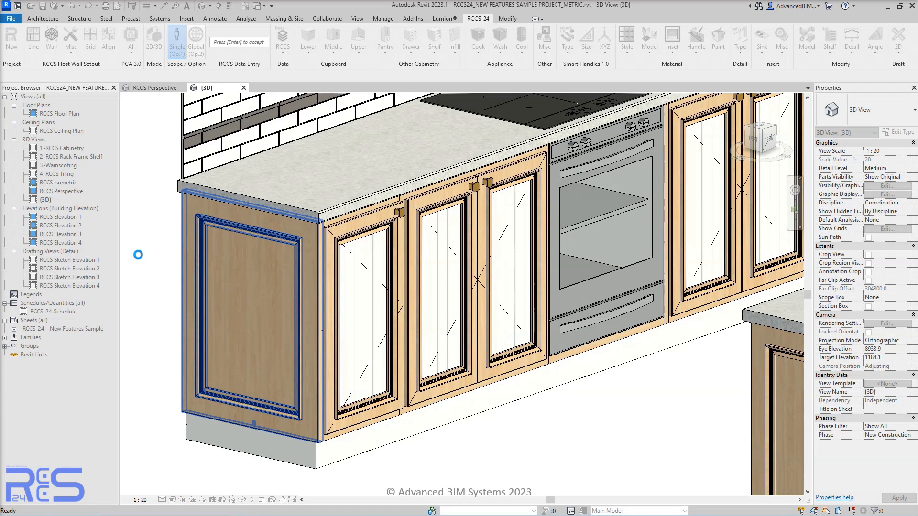
pyautogui.scroll(-3, 138, 255)
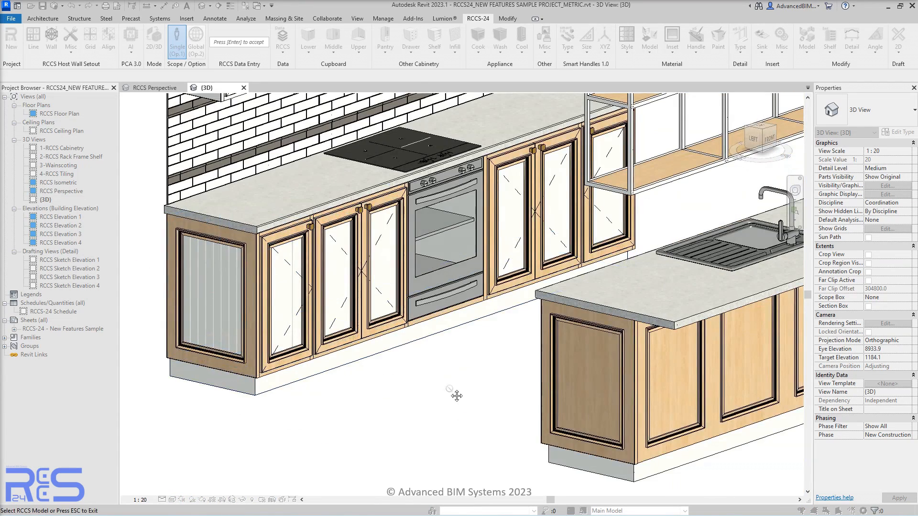
# Step: Apply the Finish 1 Boards inset material to the wainscot panels on the island's left end and along its back
pyautogui.moveTo(457, 396); pyautogui.dragTo(217, 363, button='middle')
pyautogui.click(317, 366)
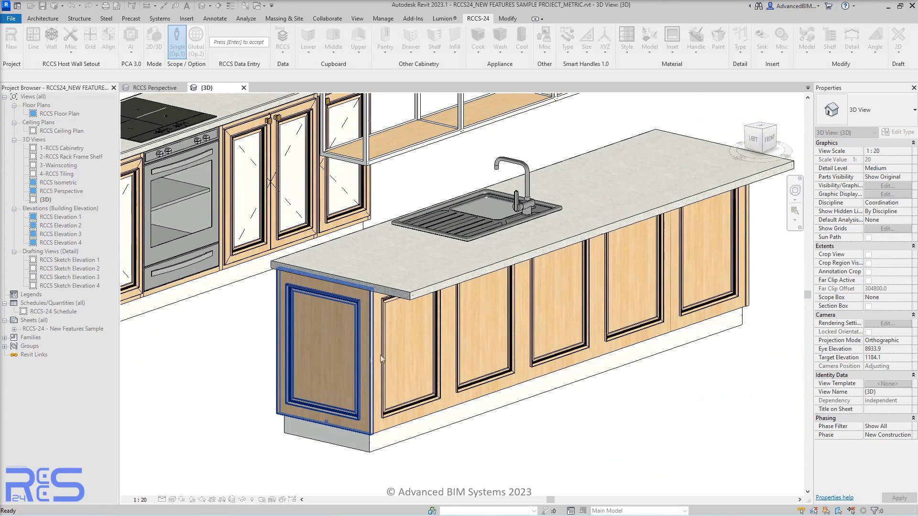
pyautogui.click(415, 354)
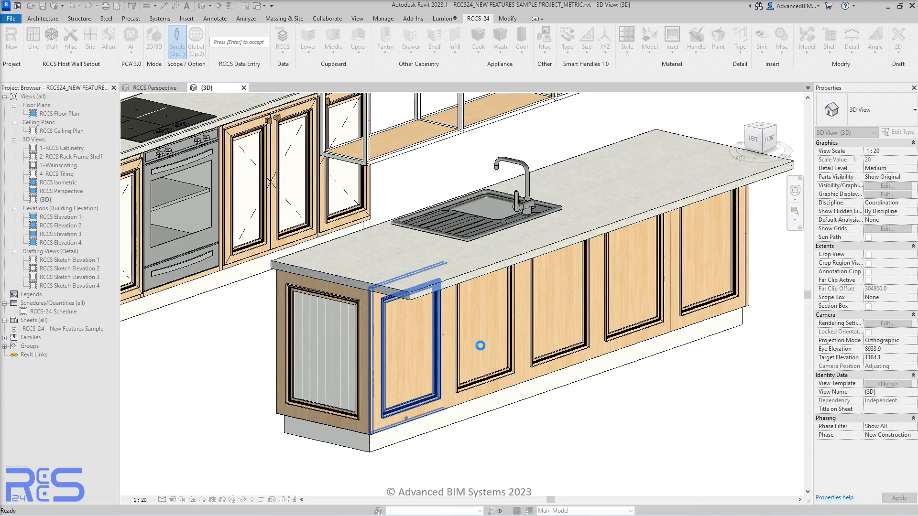
pyautogui.click(481, 346)
pyautogui.click(591, 325)
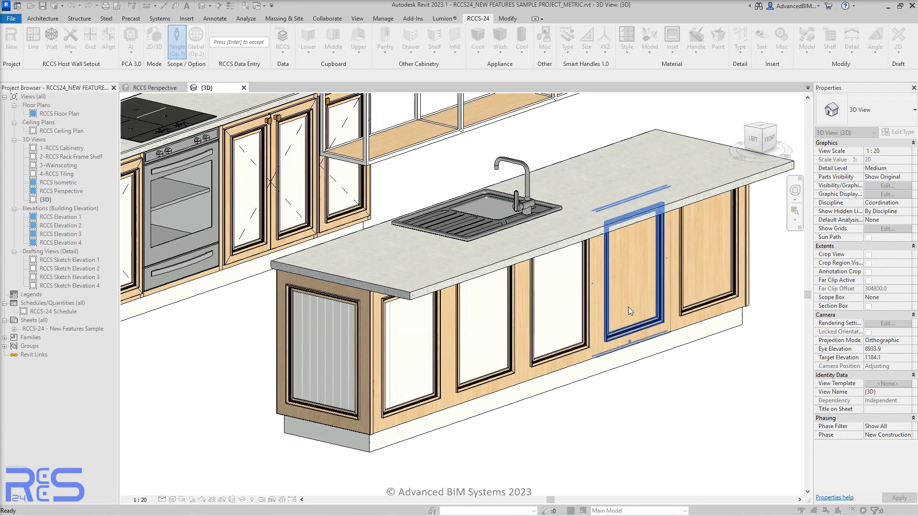
pyautogui.click(628, 307)
pyautogui.click(702, 267)
# Step: Apply the Finish 1 Boards inset material to the right-end panels of the island, lower cabinets and upper cabinets
pyautogui.keyDown('shift'); pyautogui.moveTo(703, 268); pyautogui.dragTo(512, 365, button='middle'); pyautogui.keyUp('shift')
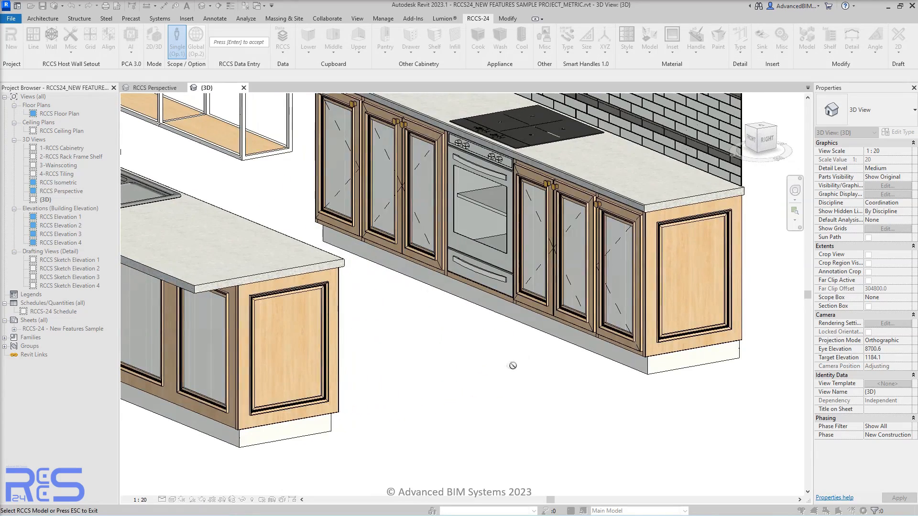
pyautogui.click(294, 351)
pyautogui.click(684, 310)
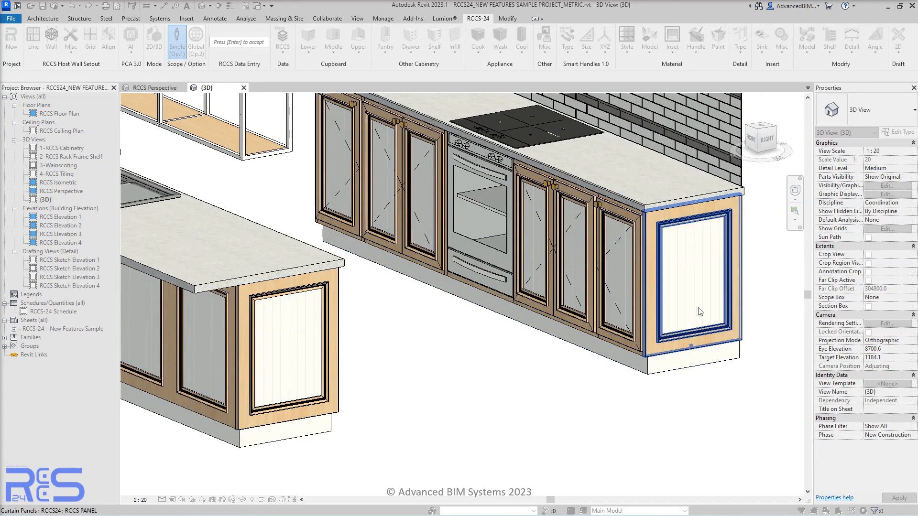
pyautogui.moveTo(699, 312); pyautogui.dragTo(515, 363, button='middle')
pyautogui.scroll(3, 516, 344)
pyautogui.moveTo(630, 115); pyautogui.dragTo(594, 473, button='middle')
pyautogui.moveTo(612, 230); pyautogui.dragTo(616, 324, button='middle')
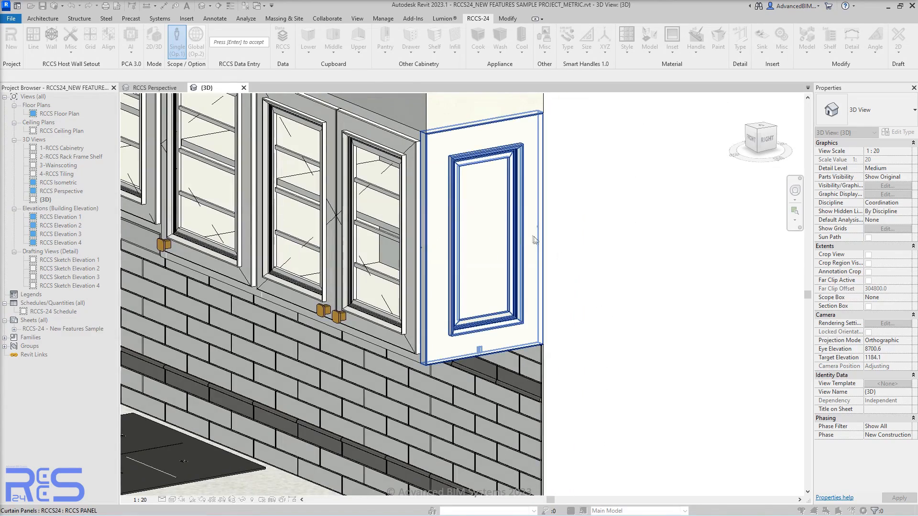
pyautogui.rightClick(642, 200)
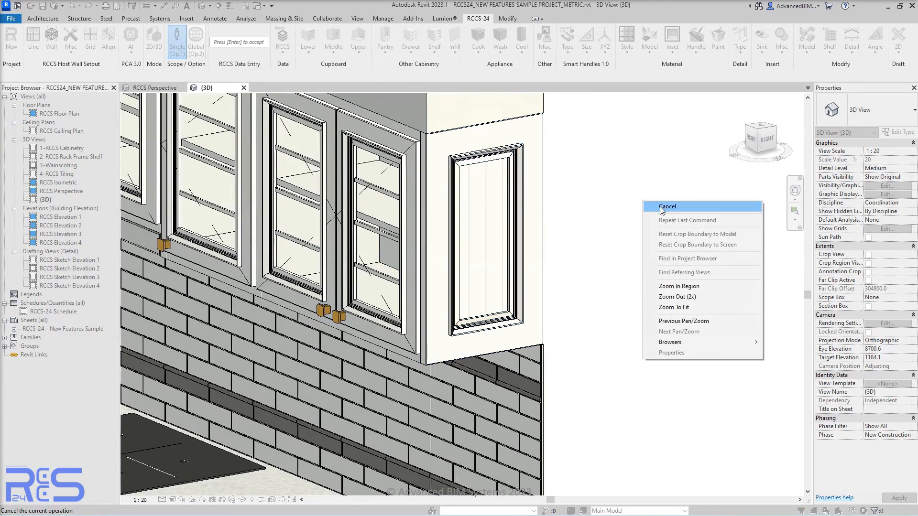
pyautogui.click(661, 206)
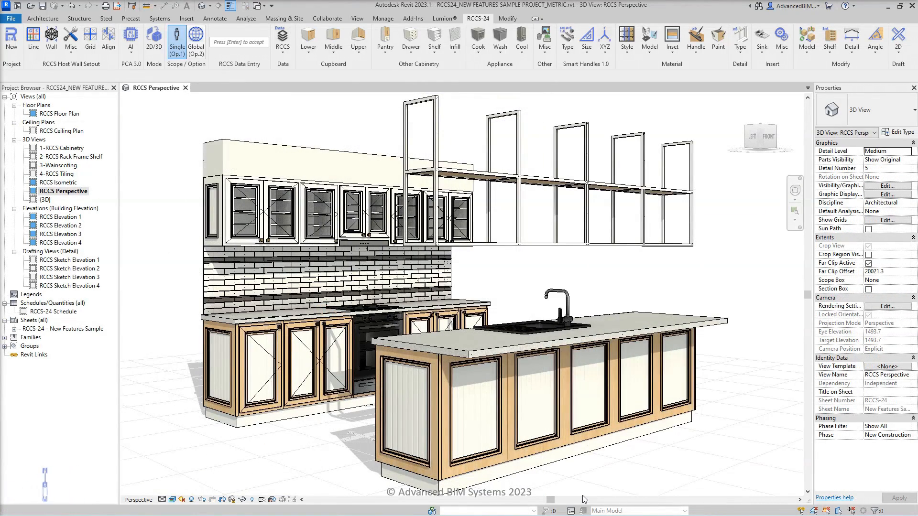
pyautogui.scroll(5, 576, 468)
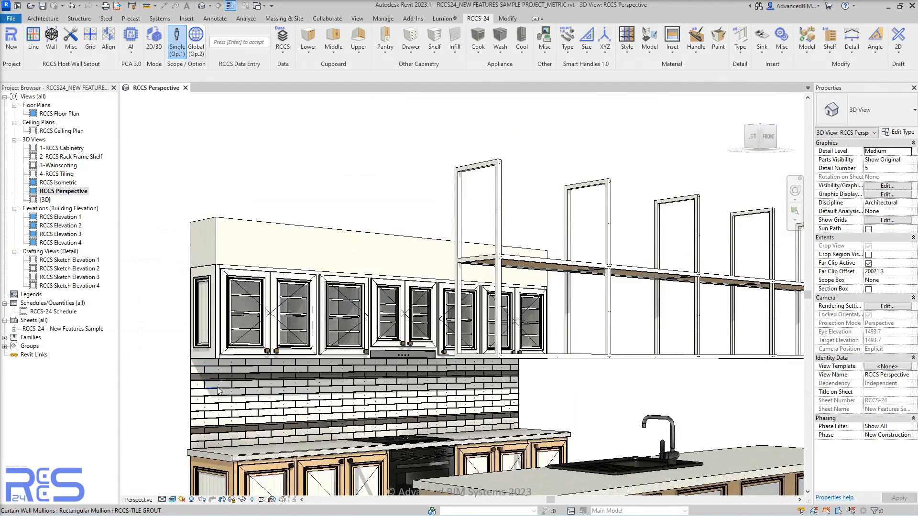
pyautogui.moveTo(217, 387); pyautogui.dragTo(206, 291, button='middle')
pyautogui.scroll(-3, 206, 287)
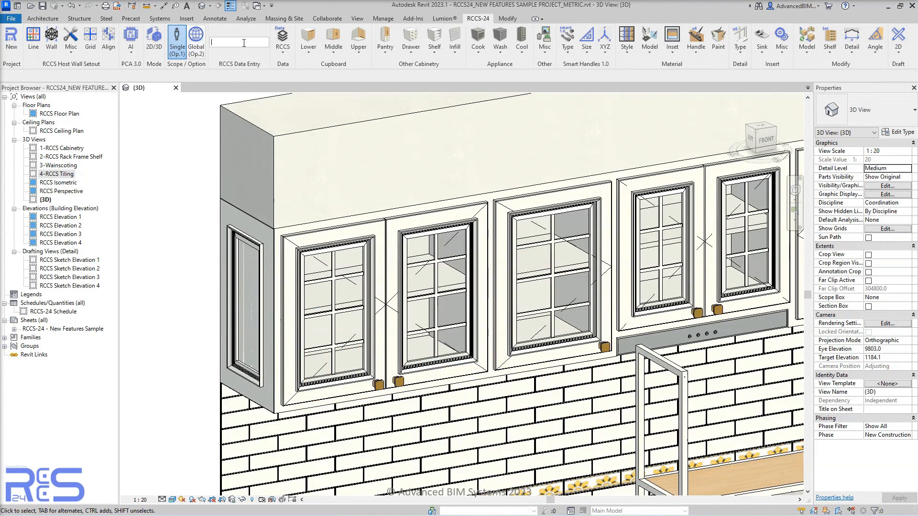
# Step: Set the vertical glazing bar count to 0 on the glass doors of the upper cabinets
pyautogui.write('0')
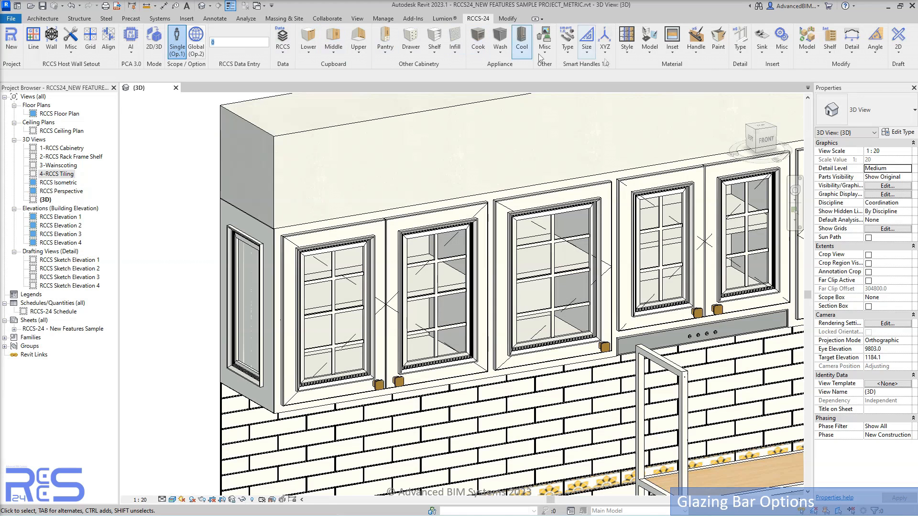
pyautogui.click(860, 52)
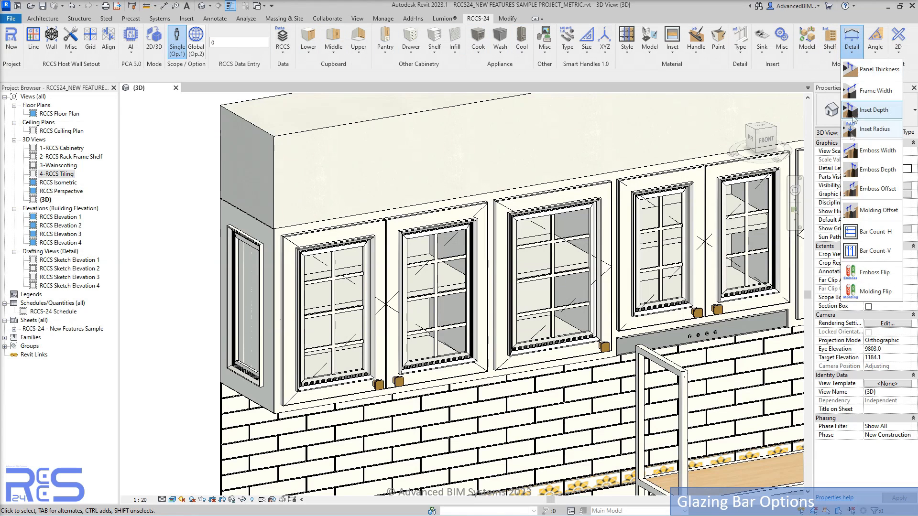
pyautogui.click(874, 253)
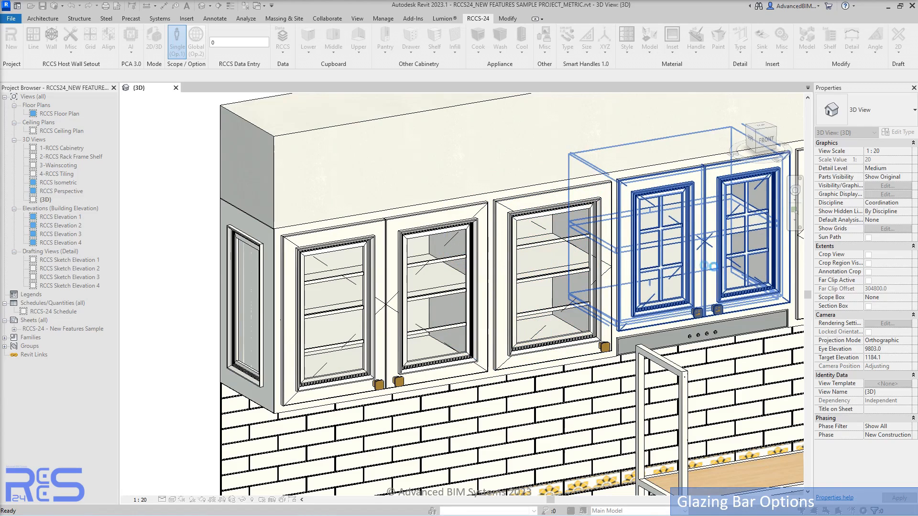
pyautogui.moveTo(747, 273); pyautogui.dragTo(463, 298, button='middle')
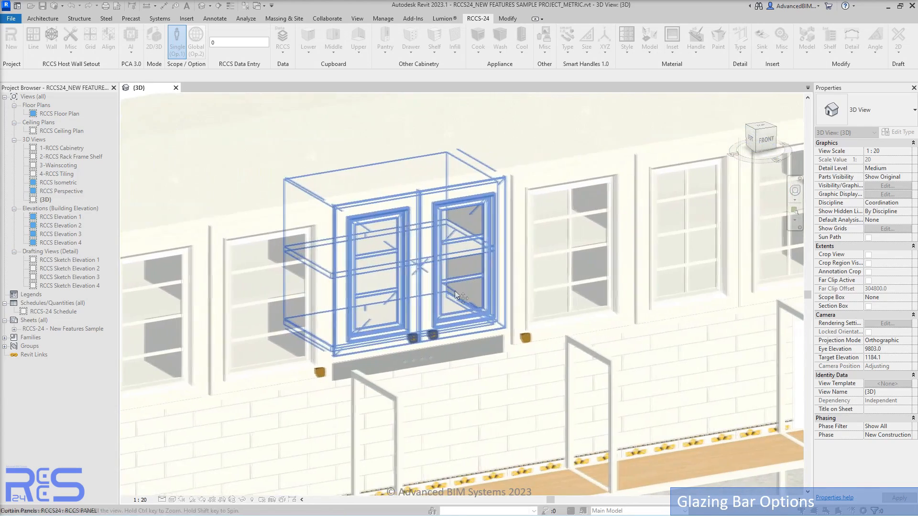
pyautogui.click(556, 271)
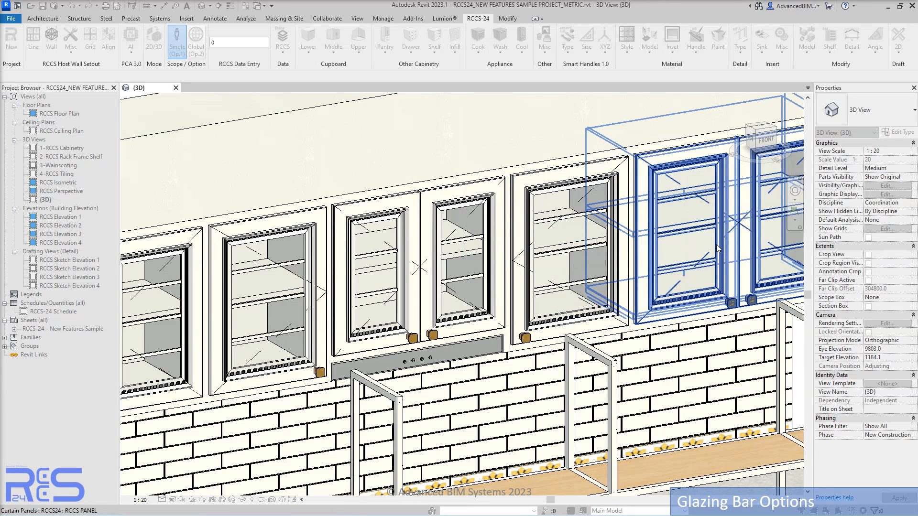
pyautogui.press('Escape')
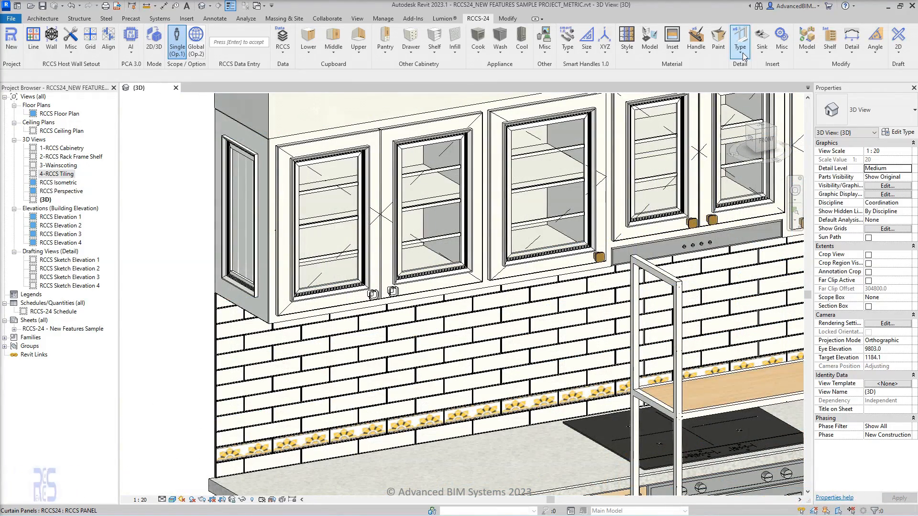
# Step: Choose the Molding 6 profile as the molding detail for the cabinet fronts
pyautogui.click(742, 48)
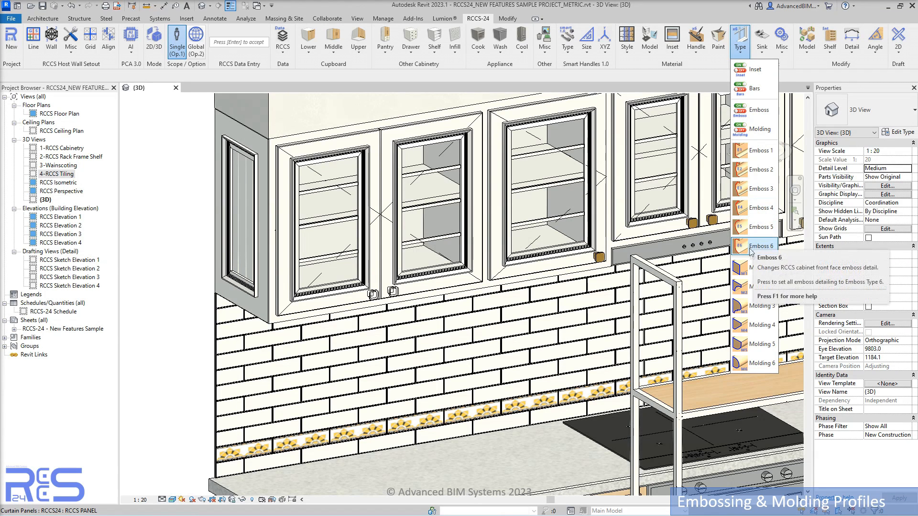
pyautogui.click(757, 363)
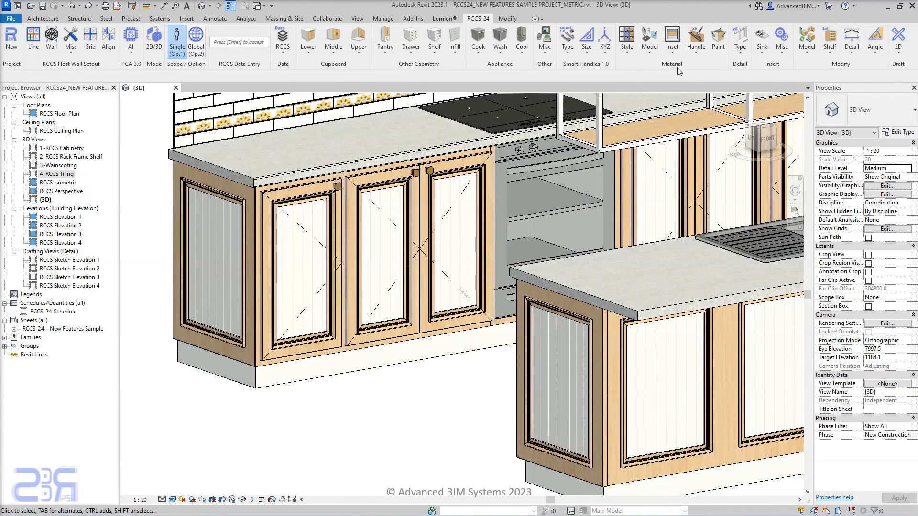
# Step: Apply the Wood Boards inset material to the lower cabinets' left end panel and doors and the island's left end panel
pyautogui.click(673, 51)
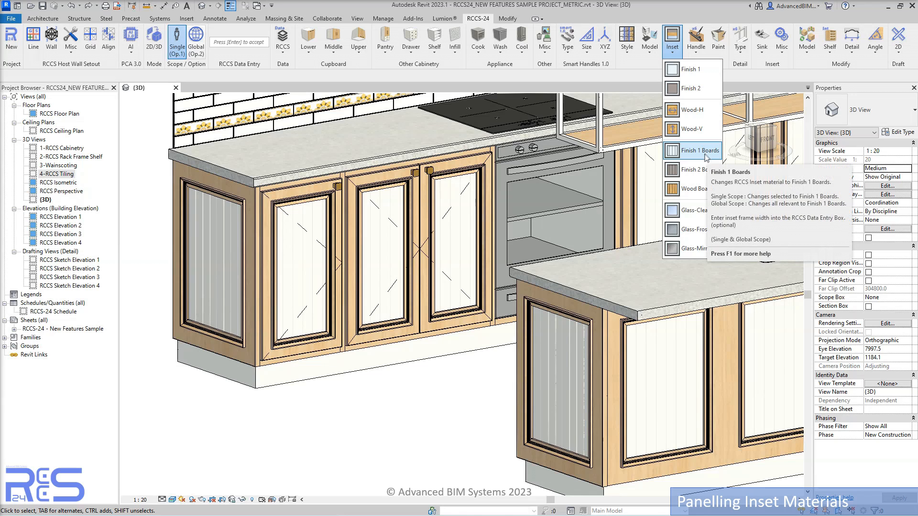
pyautogui.click(699, 188)
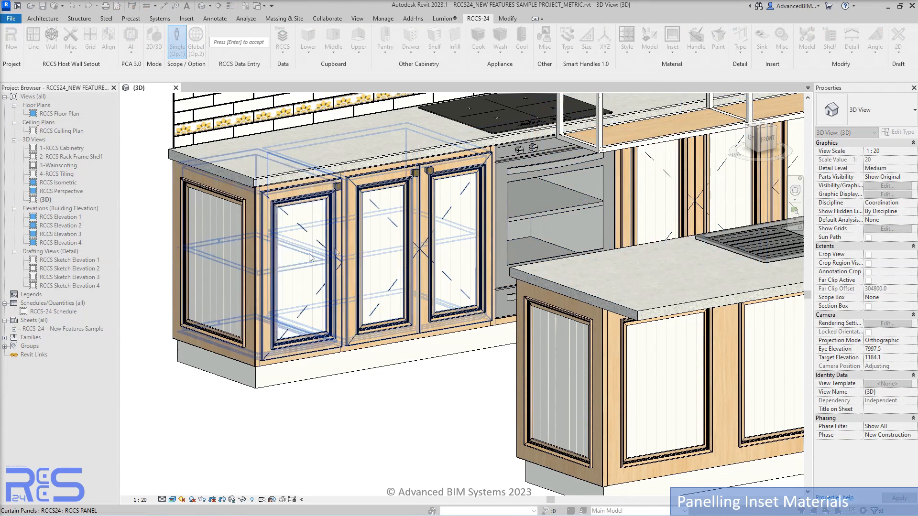
pyautogui.click(235, 276)
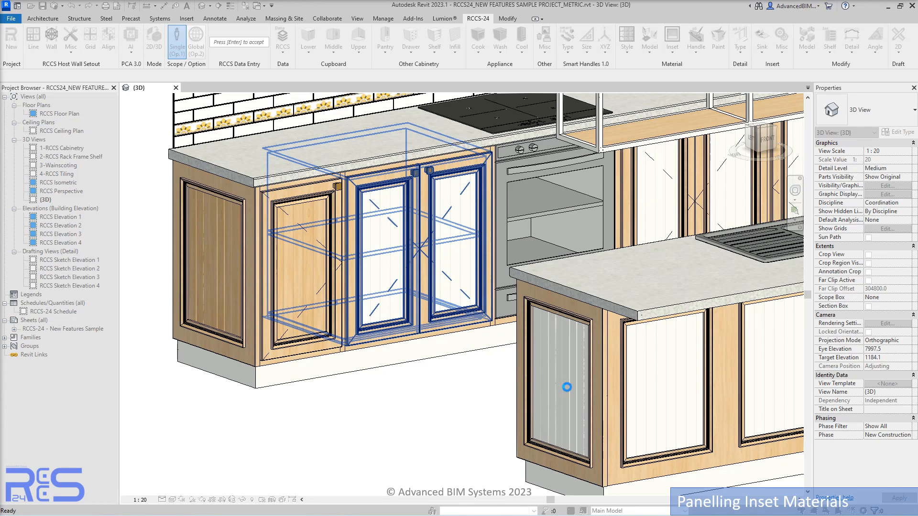
pyautogui.click(568, 388)
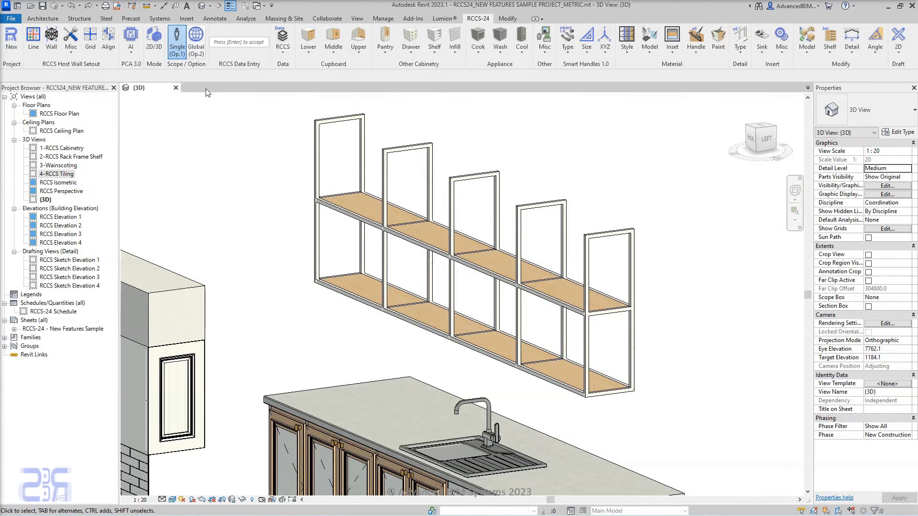
# Step: Set the scope to Global and apply the two Space Frame materials in turn to the rack frame shelf
pyautogui.click(199, 54)
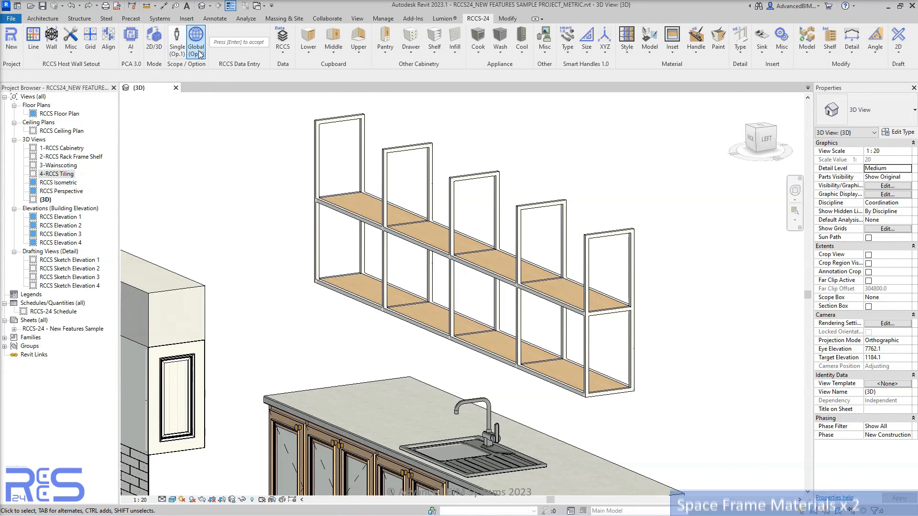
pyautogui.click(656, 57)
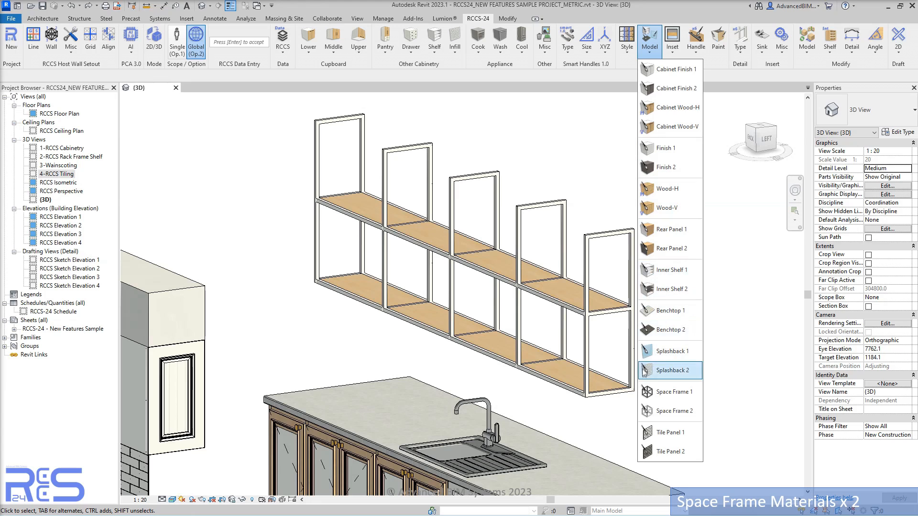
pyautogui.click(663, 393)
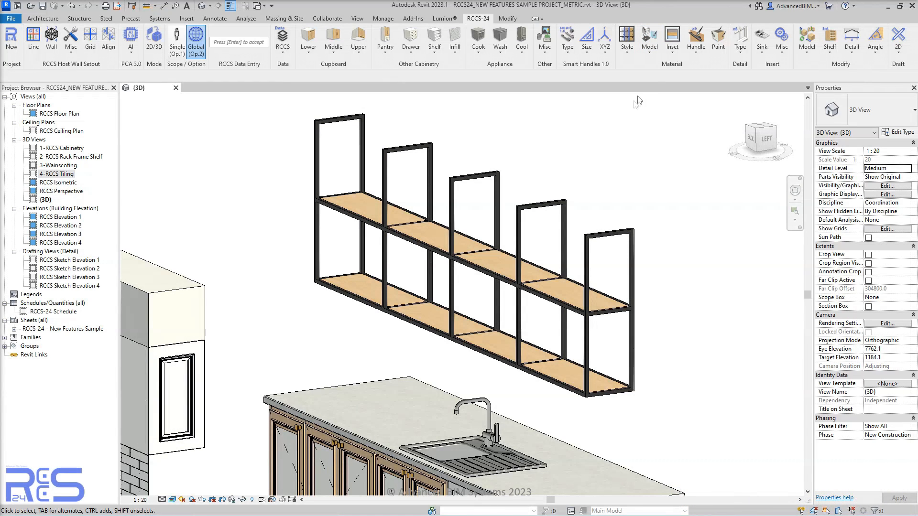
pyautogui.click(653, 55)
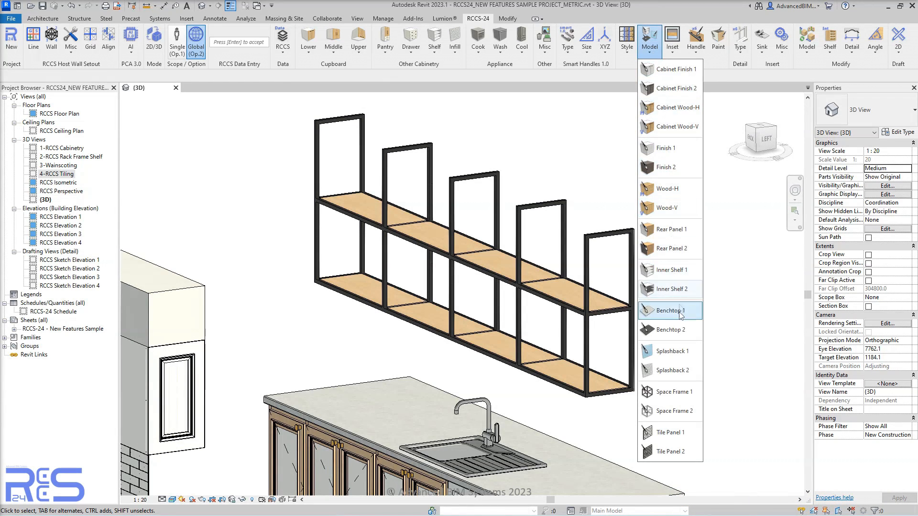
pyautogui.click(680, 397)
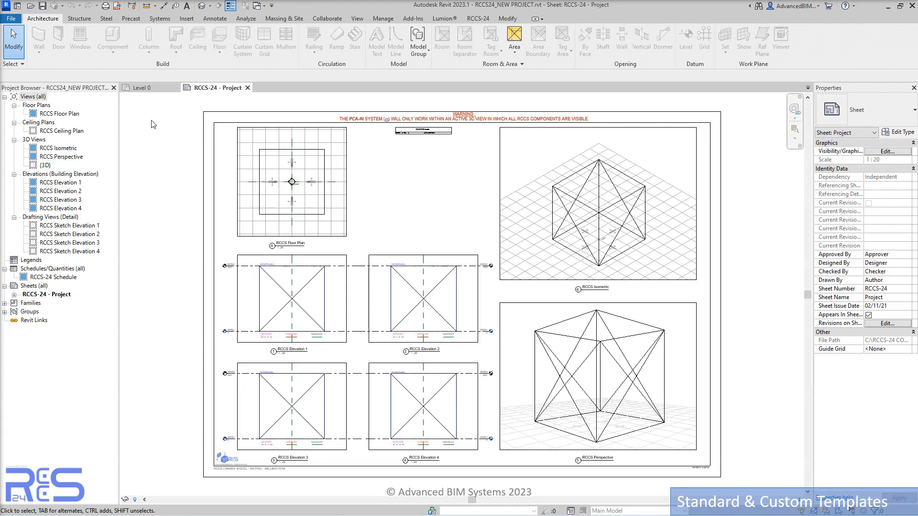
# Step: Close the standard-template project sheet and start a new RCCS-24 project from the custom metric template using Global scope
pyautogui.click(248, 88)
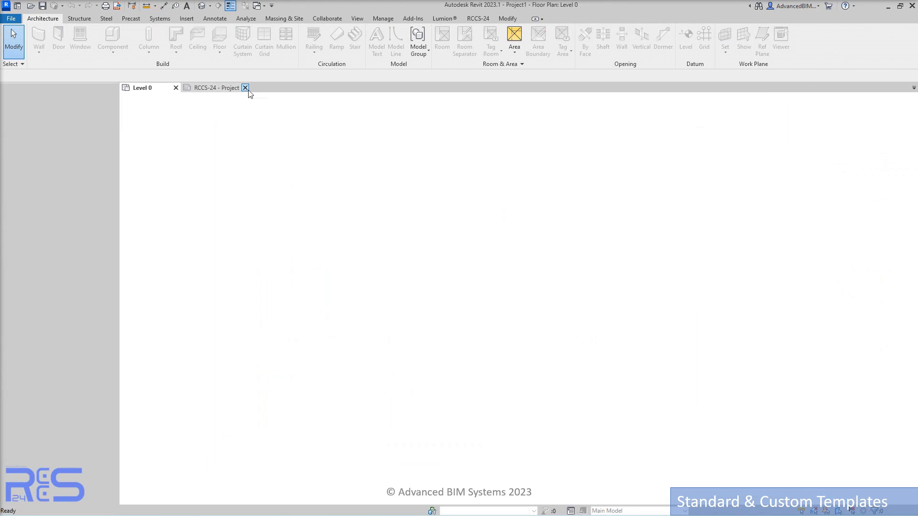
pyautogui.click(198, 47)
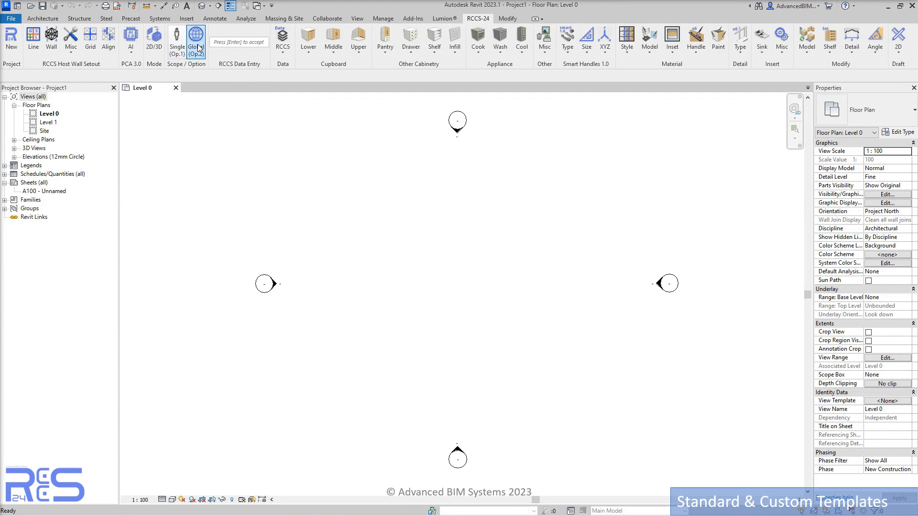
pyautogui.click(12, 41)
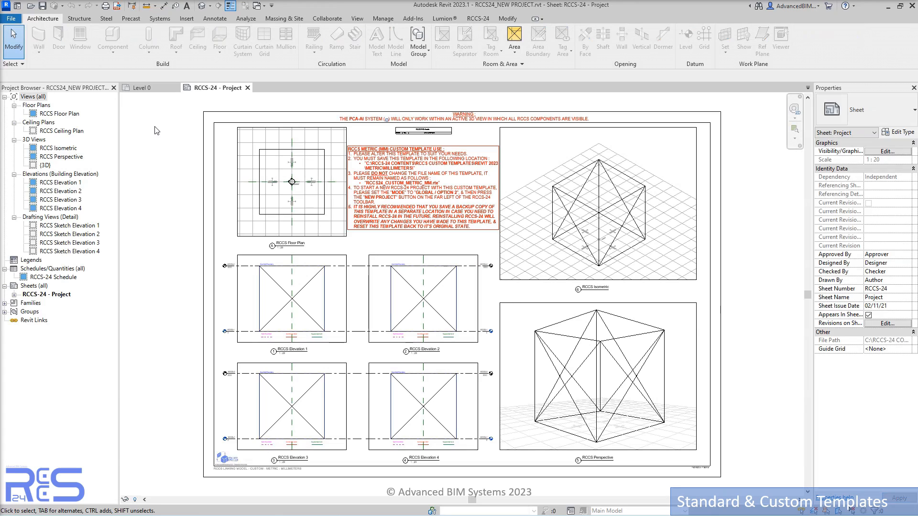
pyautogui.scroll(6, 248, 488)
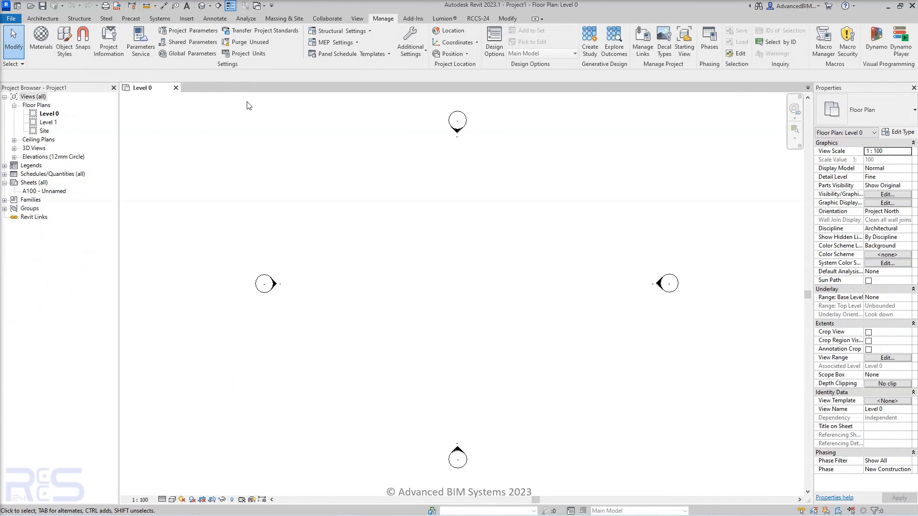
# Step: Set the project's length unit format to centimeters
pyautogui.click(254, 54)
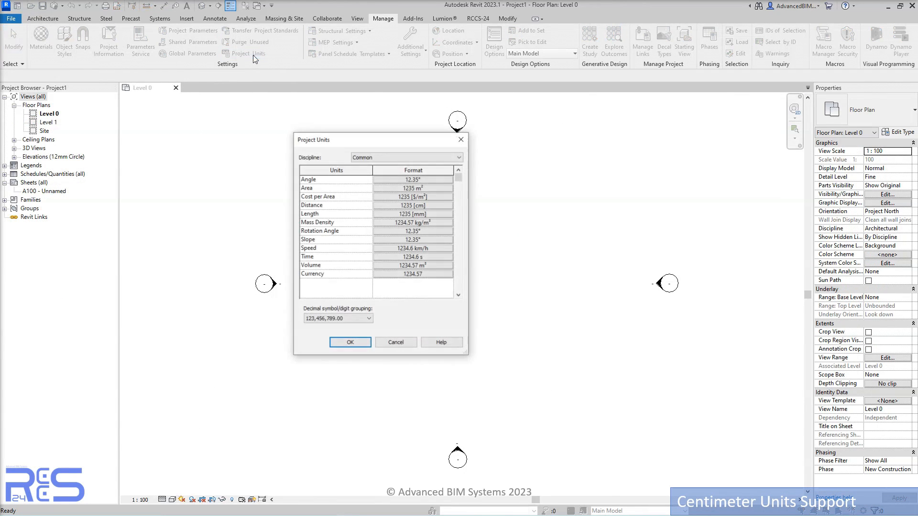
pyautogui.click(399, 215)
pyautogui.click(401, 199)
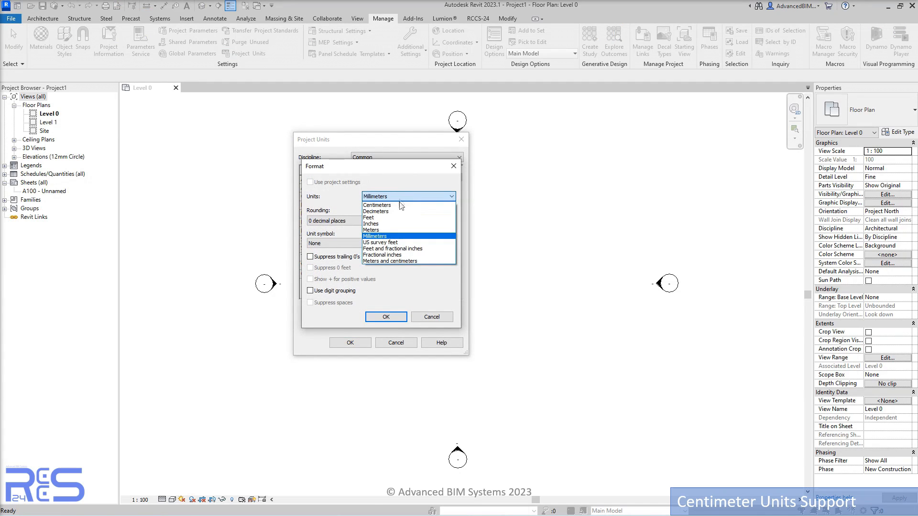
pyautogui.click(401, 205)
pyautogui.click(387, 317)
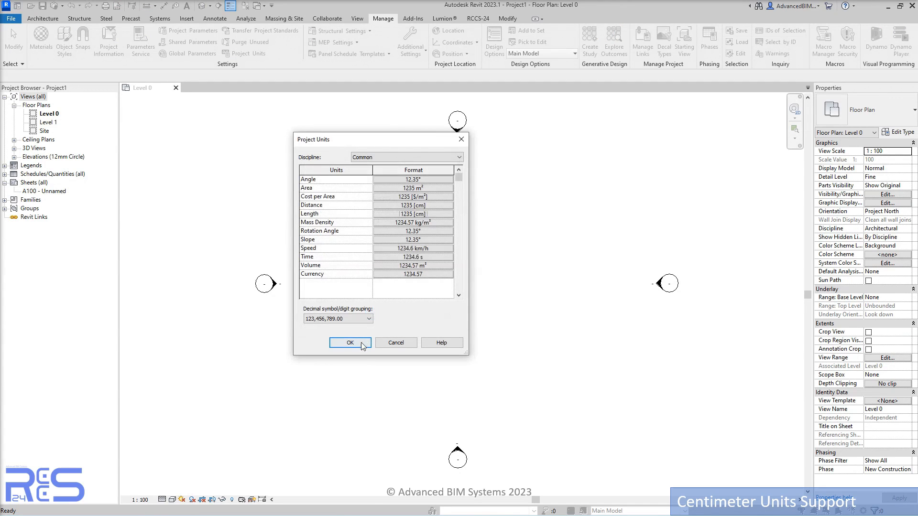
pyautogui.click(359, 342)
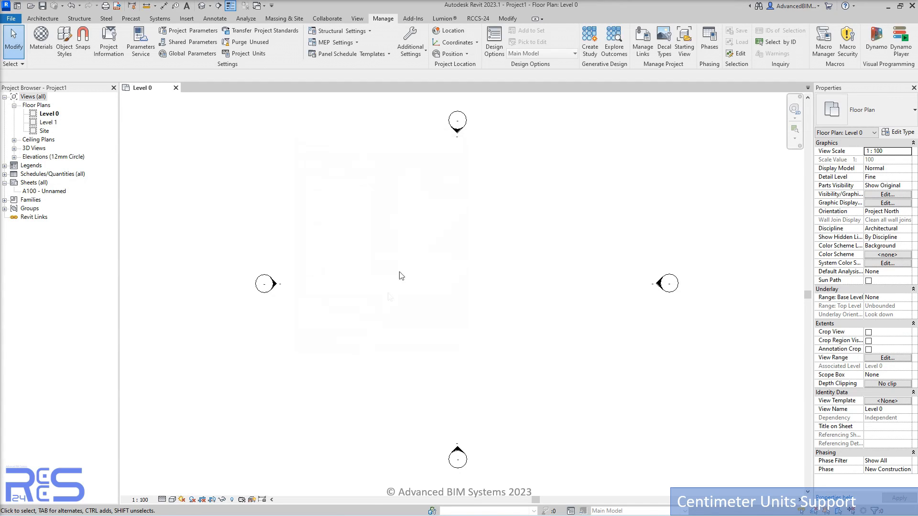
# Step: Create a new RCCS-24 project from the centimeter-based project and start the host wall setup in the Level 0 floor plan
pyautogui.click(478, 19)
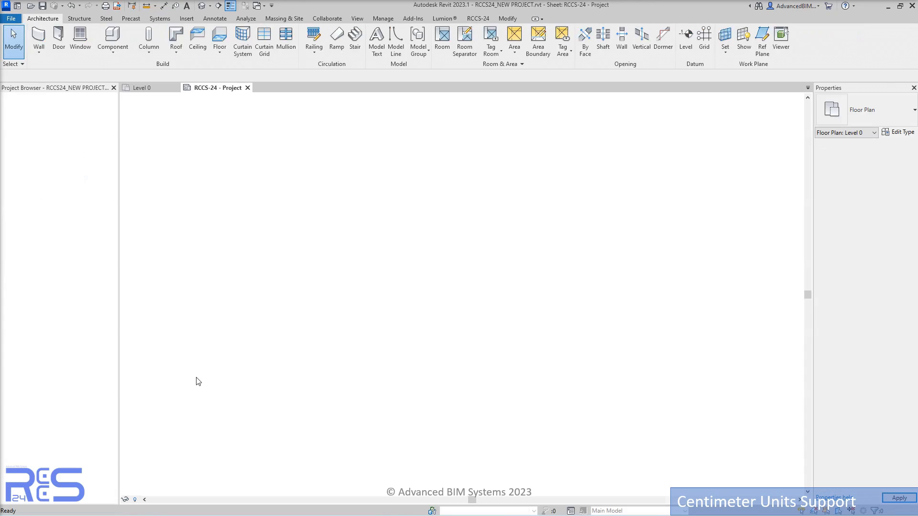
pyautogui.moveTo(183, 348); pyautogui.dragTo(180, 339, button='middle')
pyautogui.scroll(2, 260, 371)
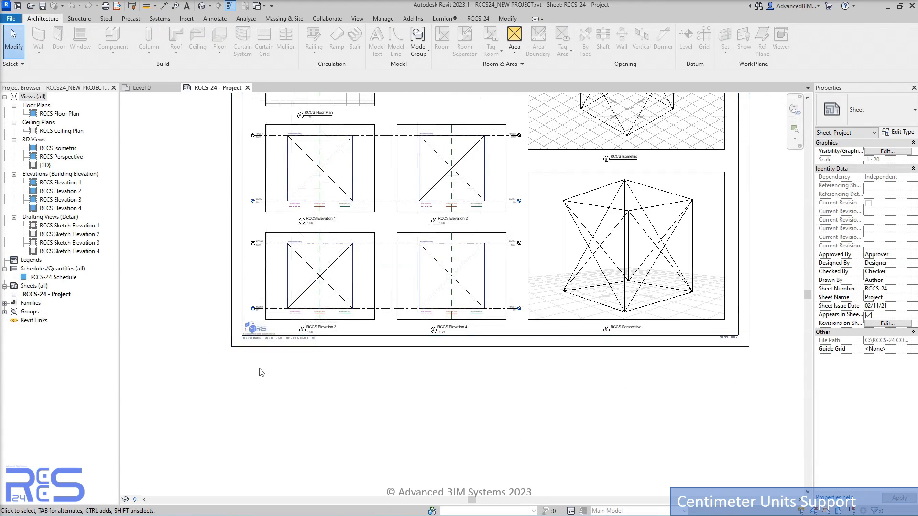
pyautogui.scroll(5, 260, 372)
pyautogui.moveTo(279, 347); pyautogui.dragTo(358, 407, button='middle')
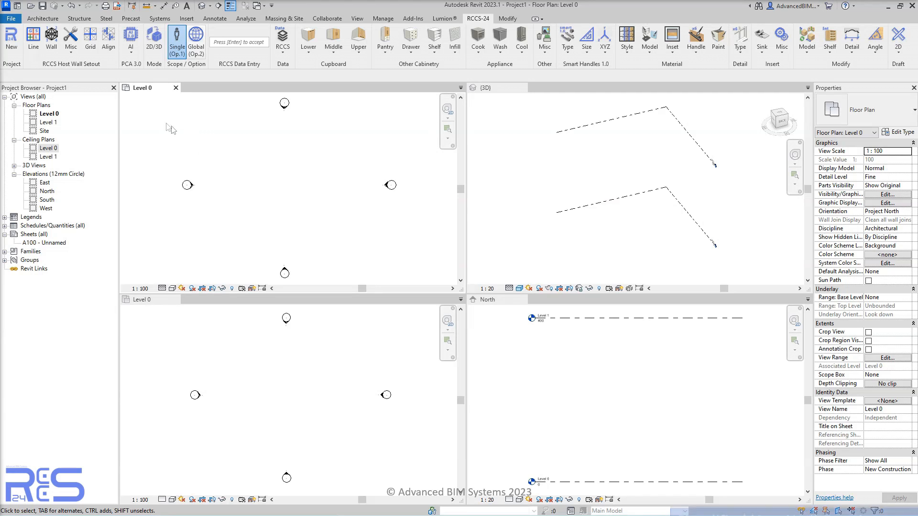
pyautogui.click(51, 38)
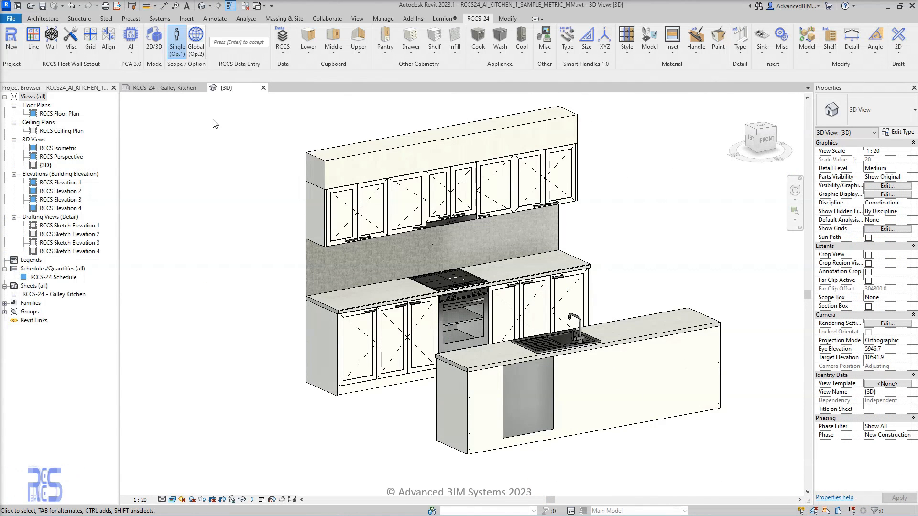
# Step: Apply a frame width of 5 mm to the door of the leftmost lower cabinet
pyautogui.click(231, 43)
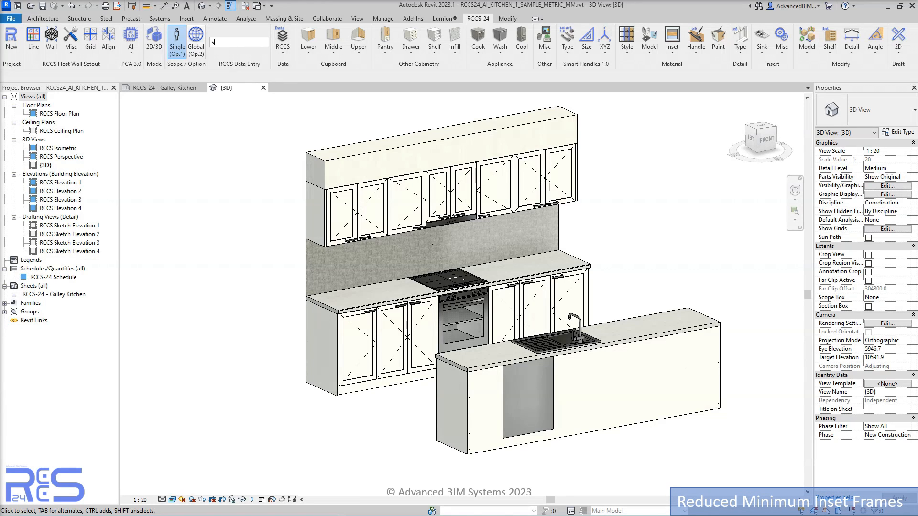
pyautogui.click(854, 55)
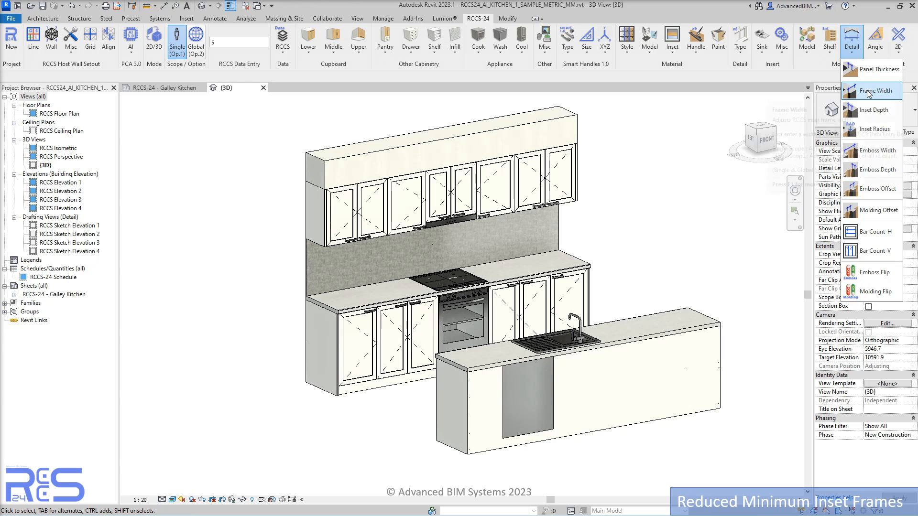
pyautogui.click(869, 91)
pyautogui.click(334, 344)
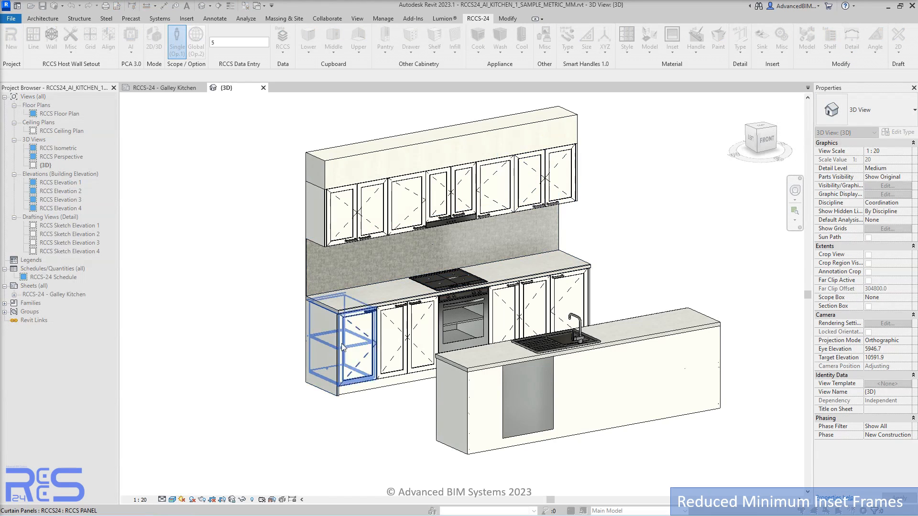
pyautogui.scroll(6, 363, 325)
pyautogui.click(373, 309)
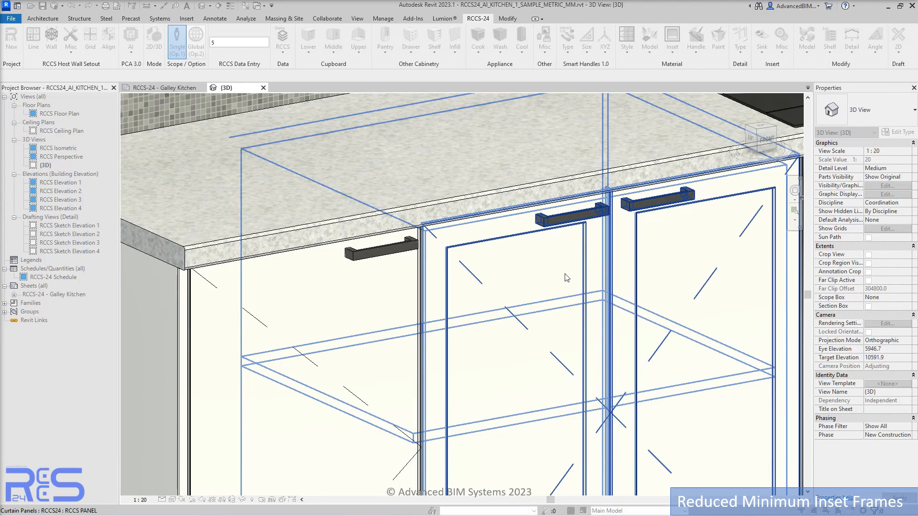
# Step: Apply the 5 mm frame width to the leftmost double-door upper cabinet and the single-door upper cabinet beside it
pyautogui.scroll(-3, 565, 274)
pyautogui.moveTo(509, 239); pyautogui.dragTo(516, 407, button='middle')
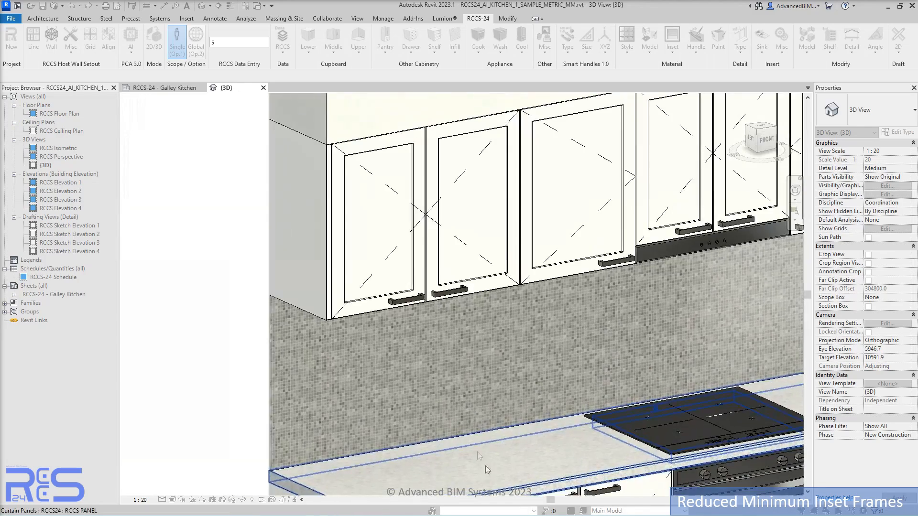
pyautogui.scroll(4, 453, 363)
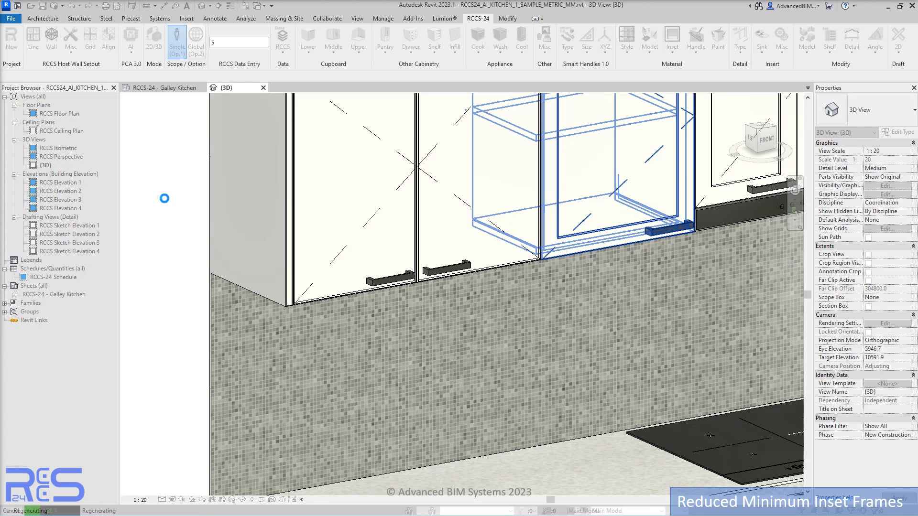
pyautogui.rightClick(164, 198)
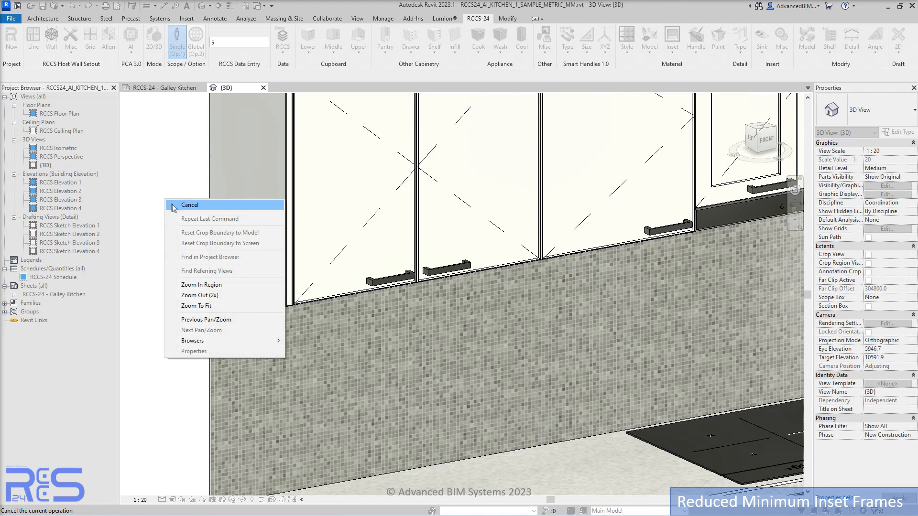
pyautogui.click(175, 204)
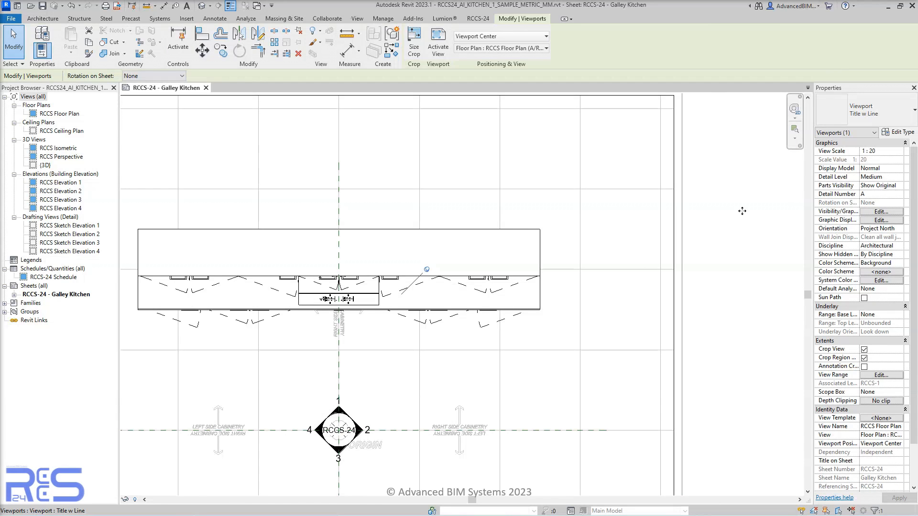
# Step: Enable and apply the RCCS FLOOR PLAN filter in the floor plan view's graphic overrides, and disable it again
pyautogui.click(874, 213)
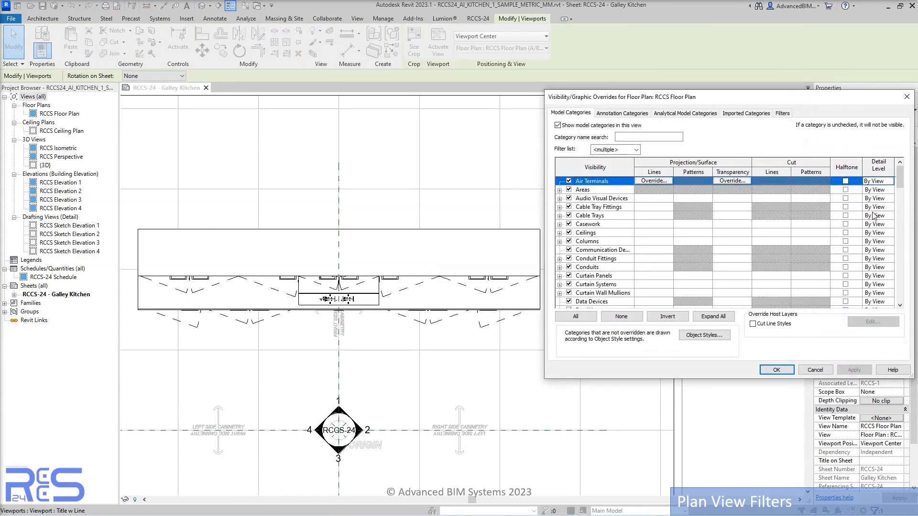
pyautogui.click(783, 114)
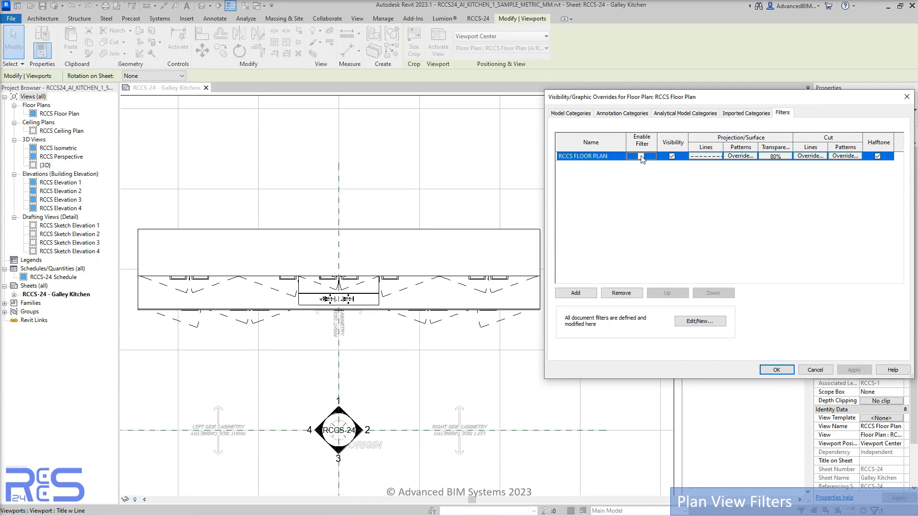
pyautogui.click(855, 370)
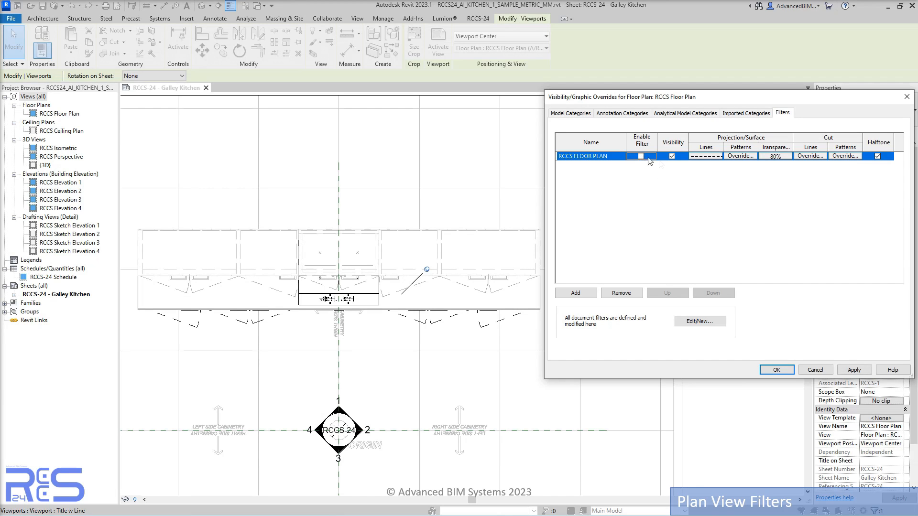
pyautogui.click(858, 371)
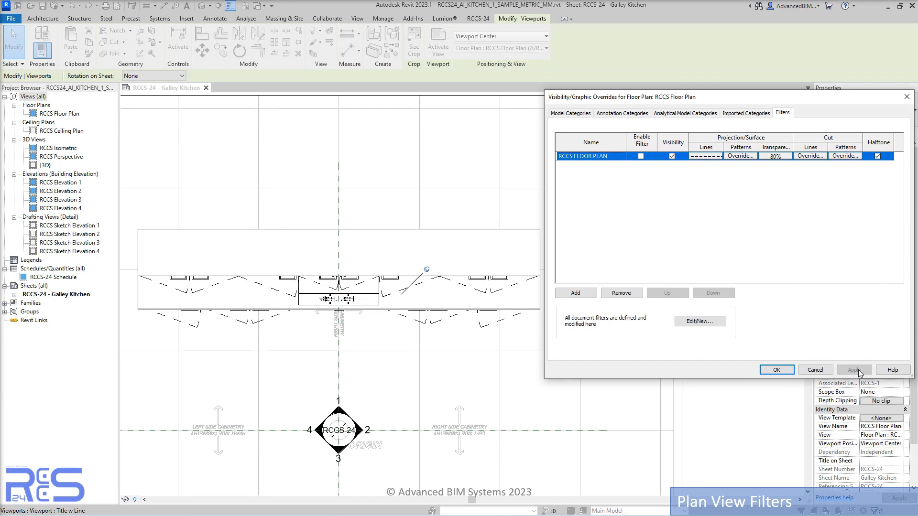